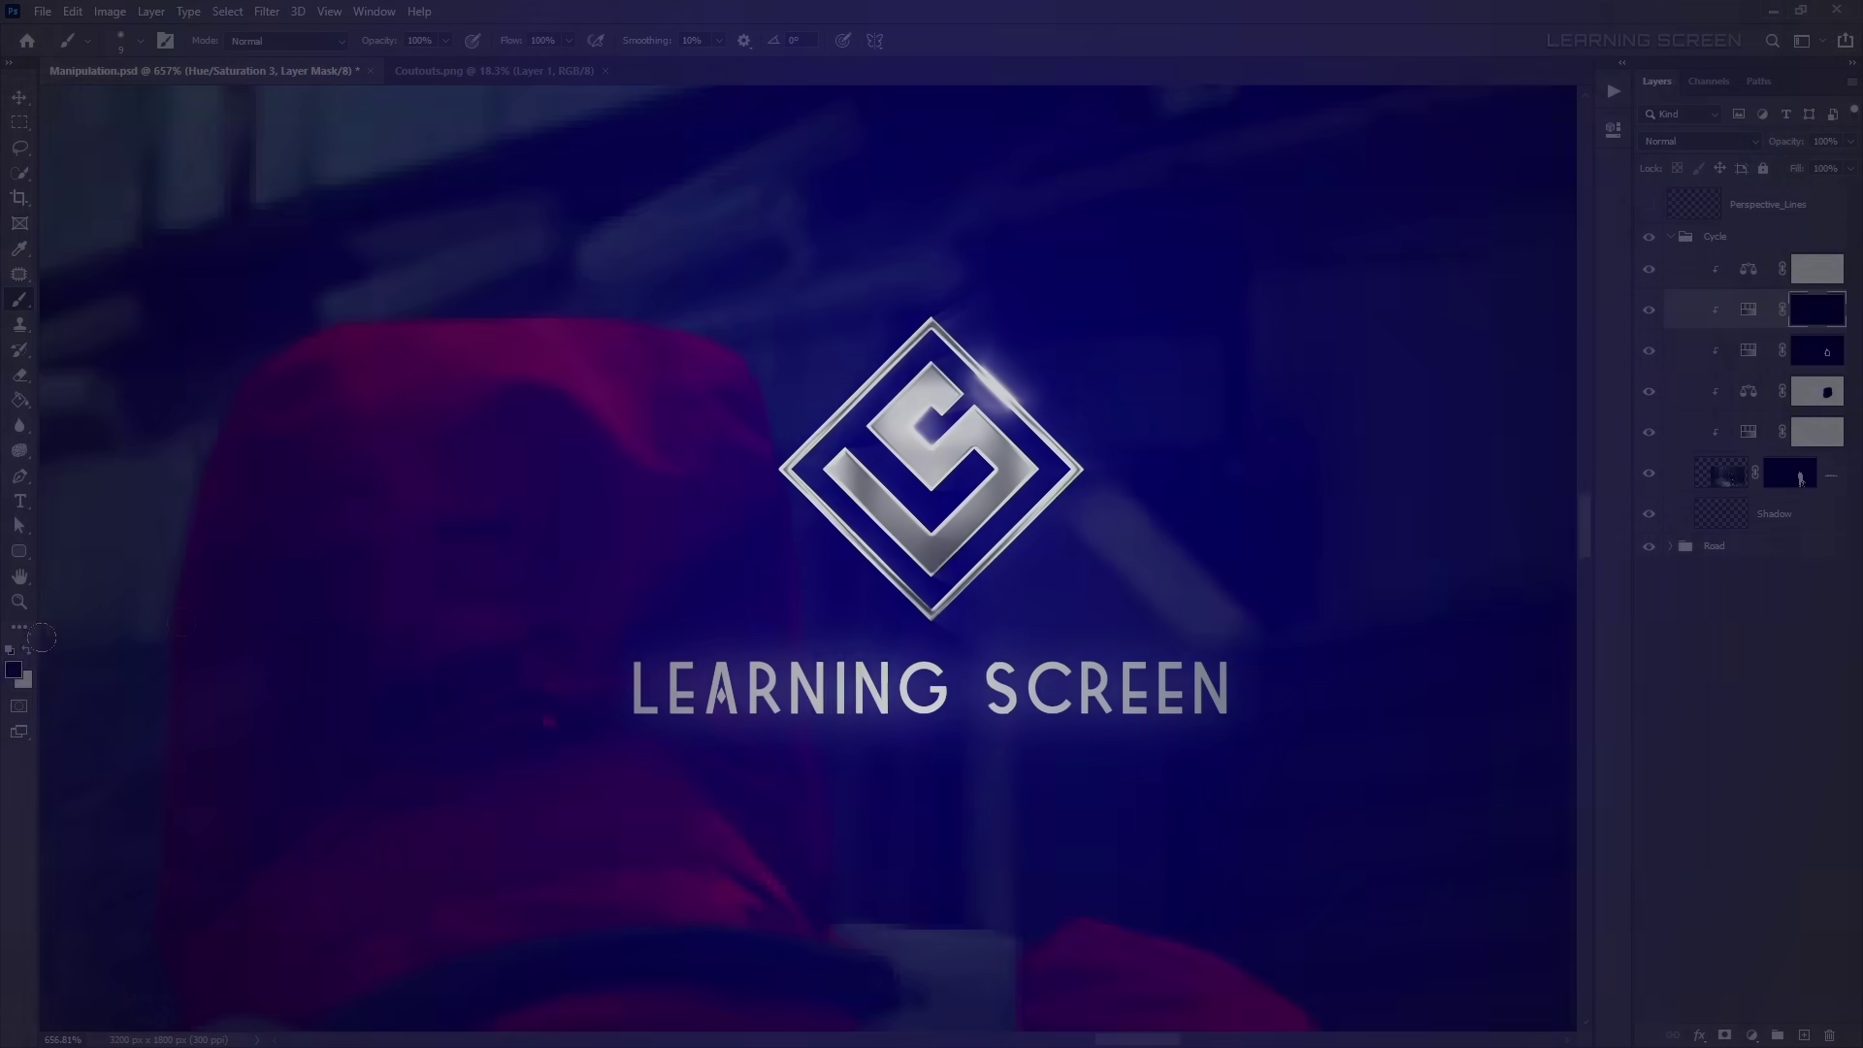
# - Scroll through the Hailuo AI home page and the video creation page
pyautogui.scroll(5, 845, 707)
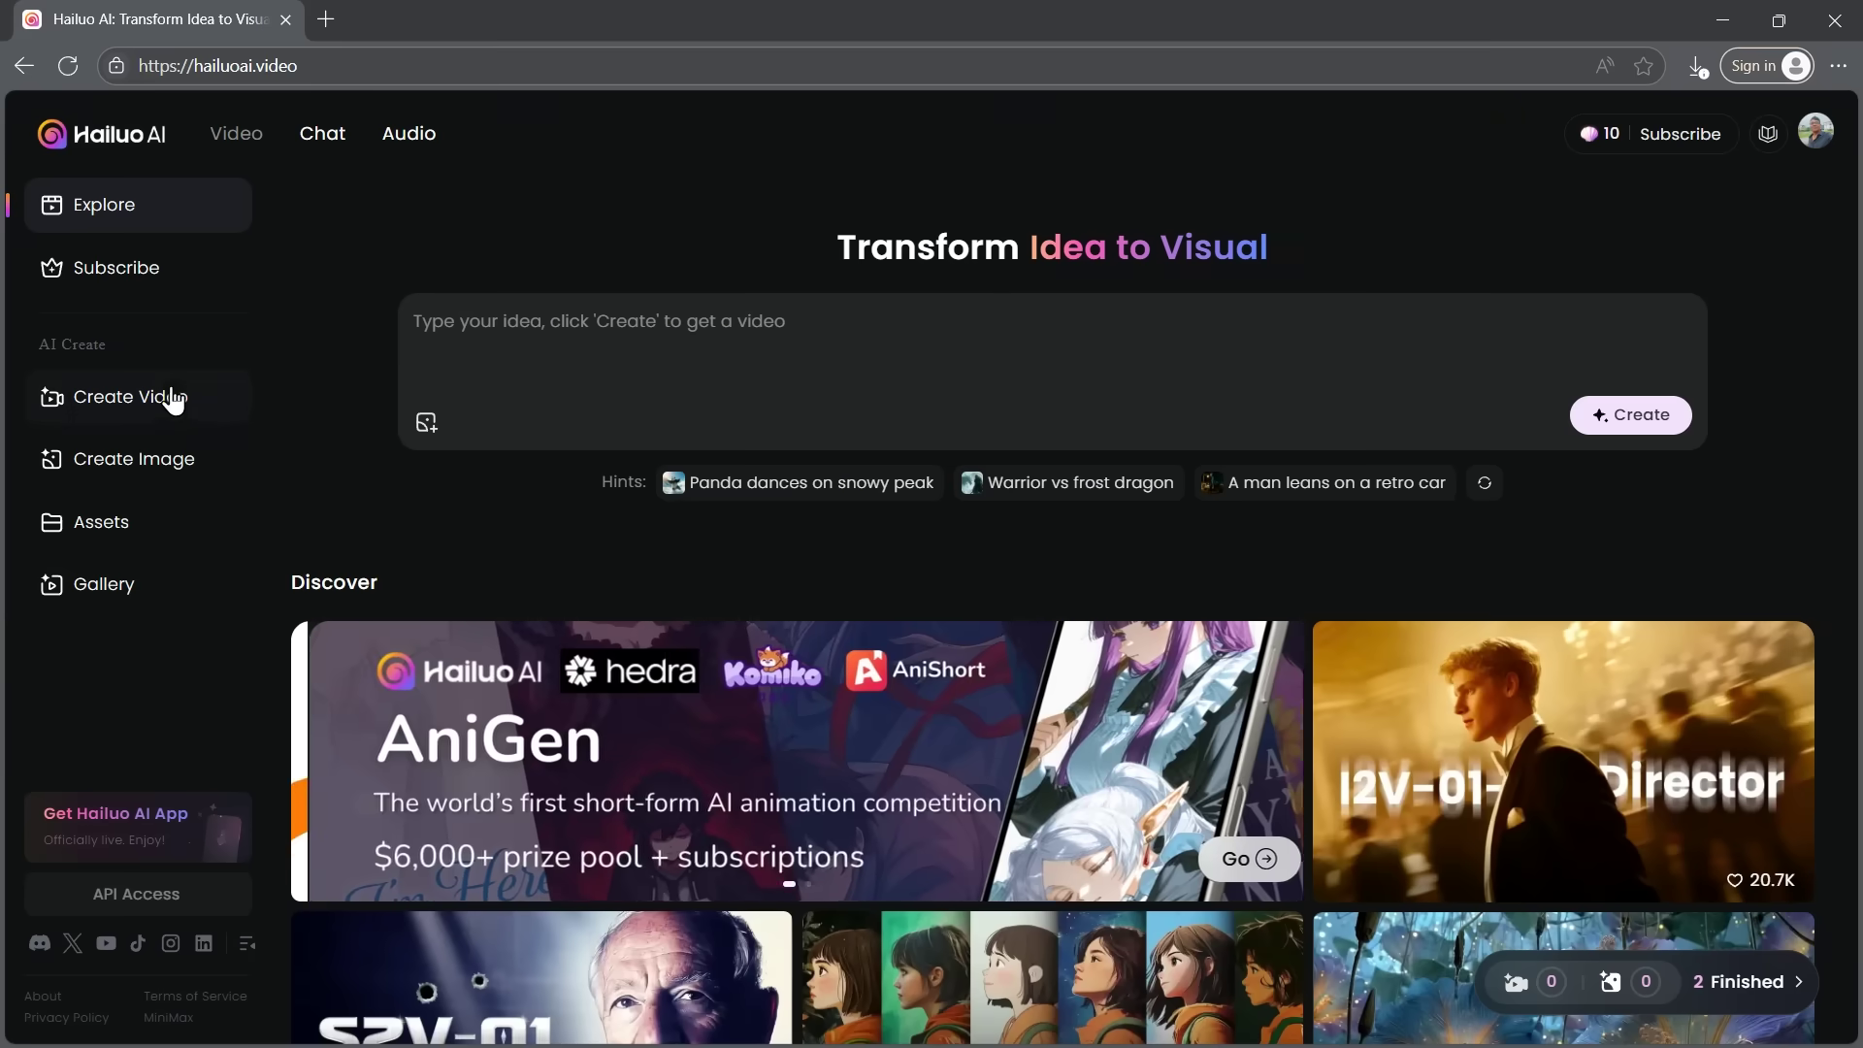
pyautogui.click(161, 405)
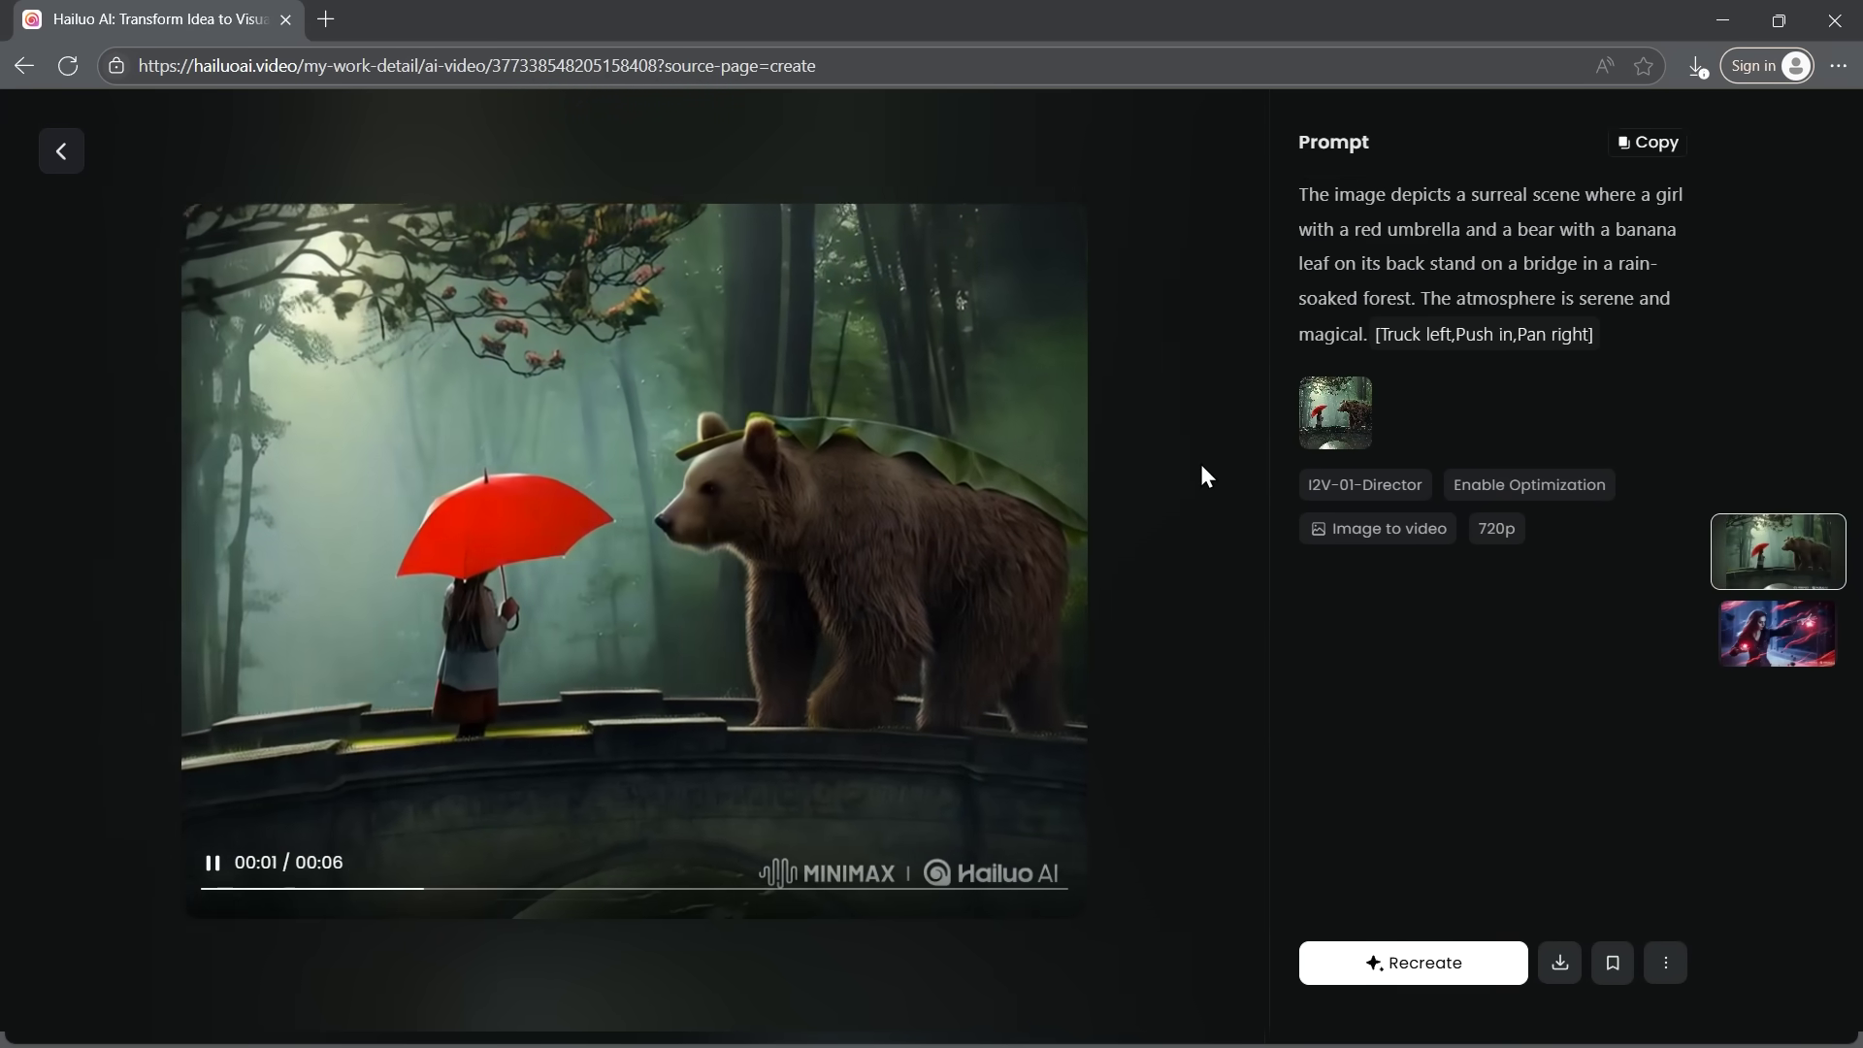
pyautogui.scroll(-2, 1209, 684)
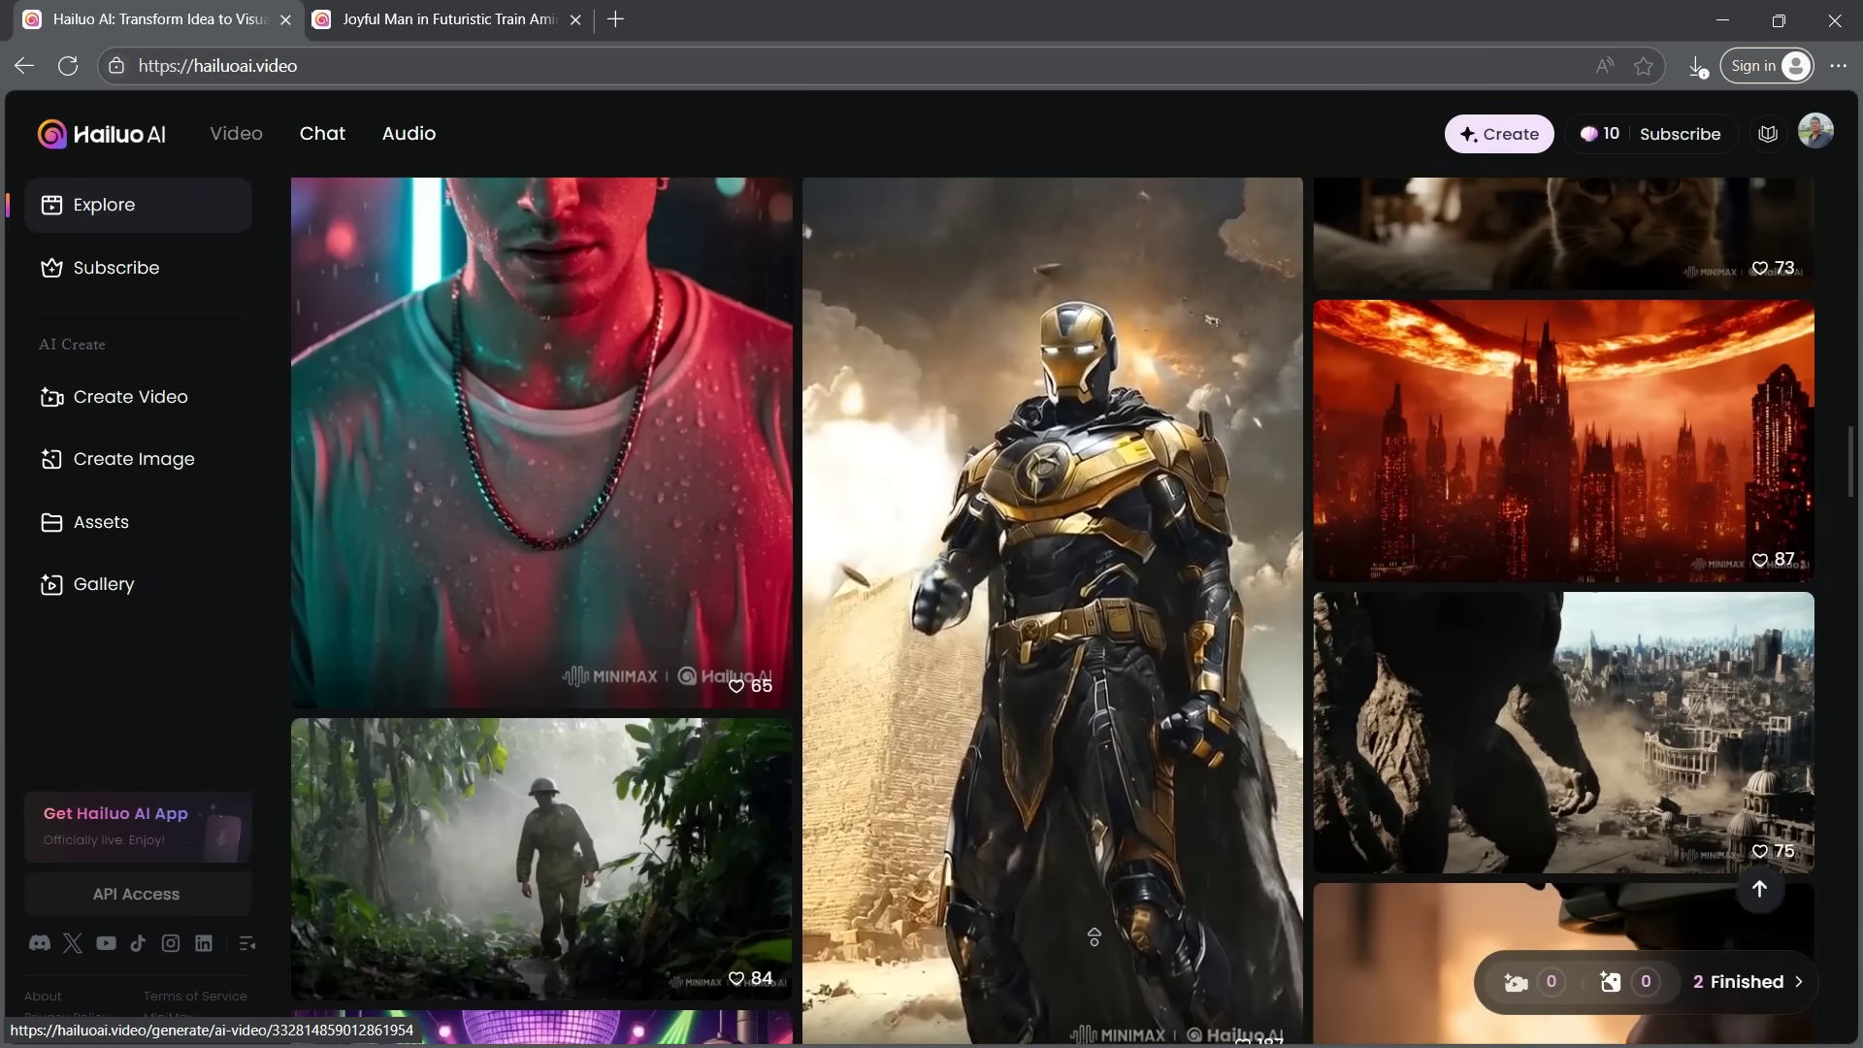
pyautogui.scroll(8, 1094, 937)
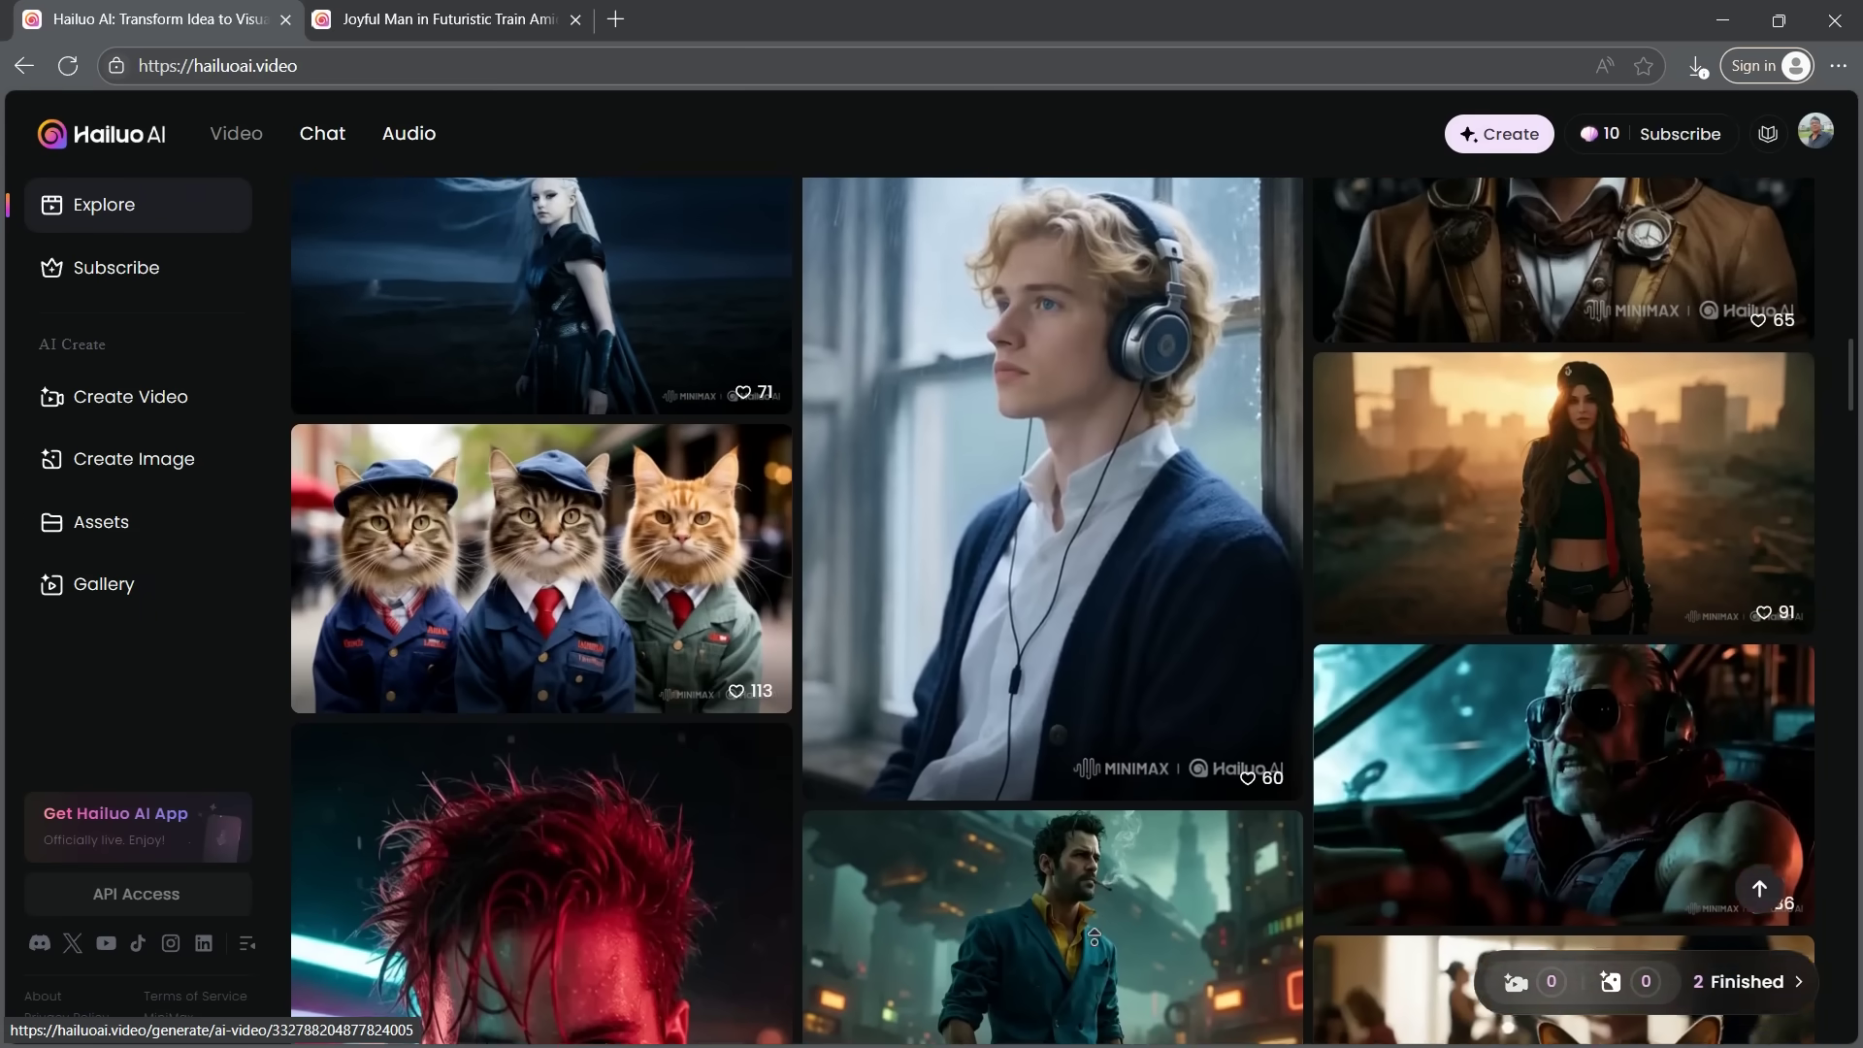
pyautogui.scroll(10, 1093, 937)
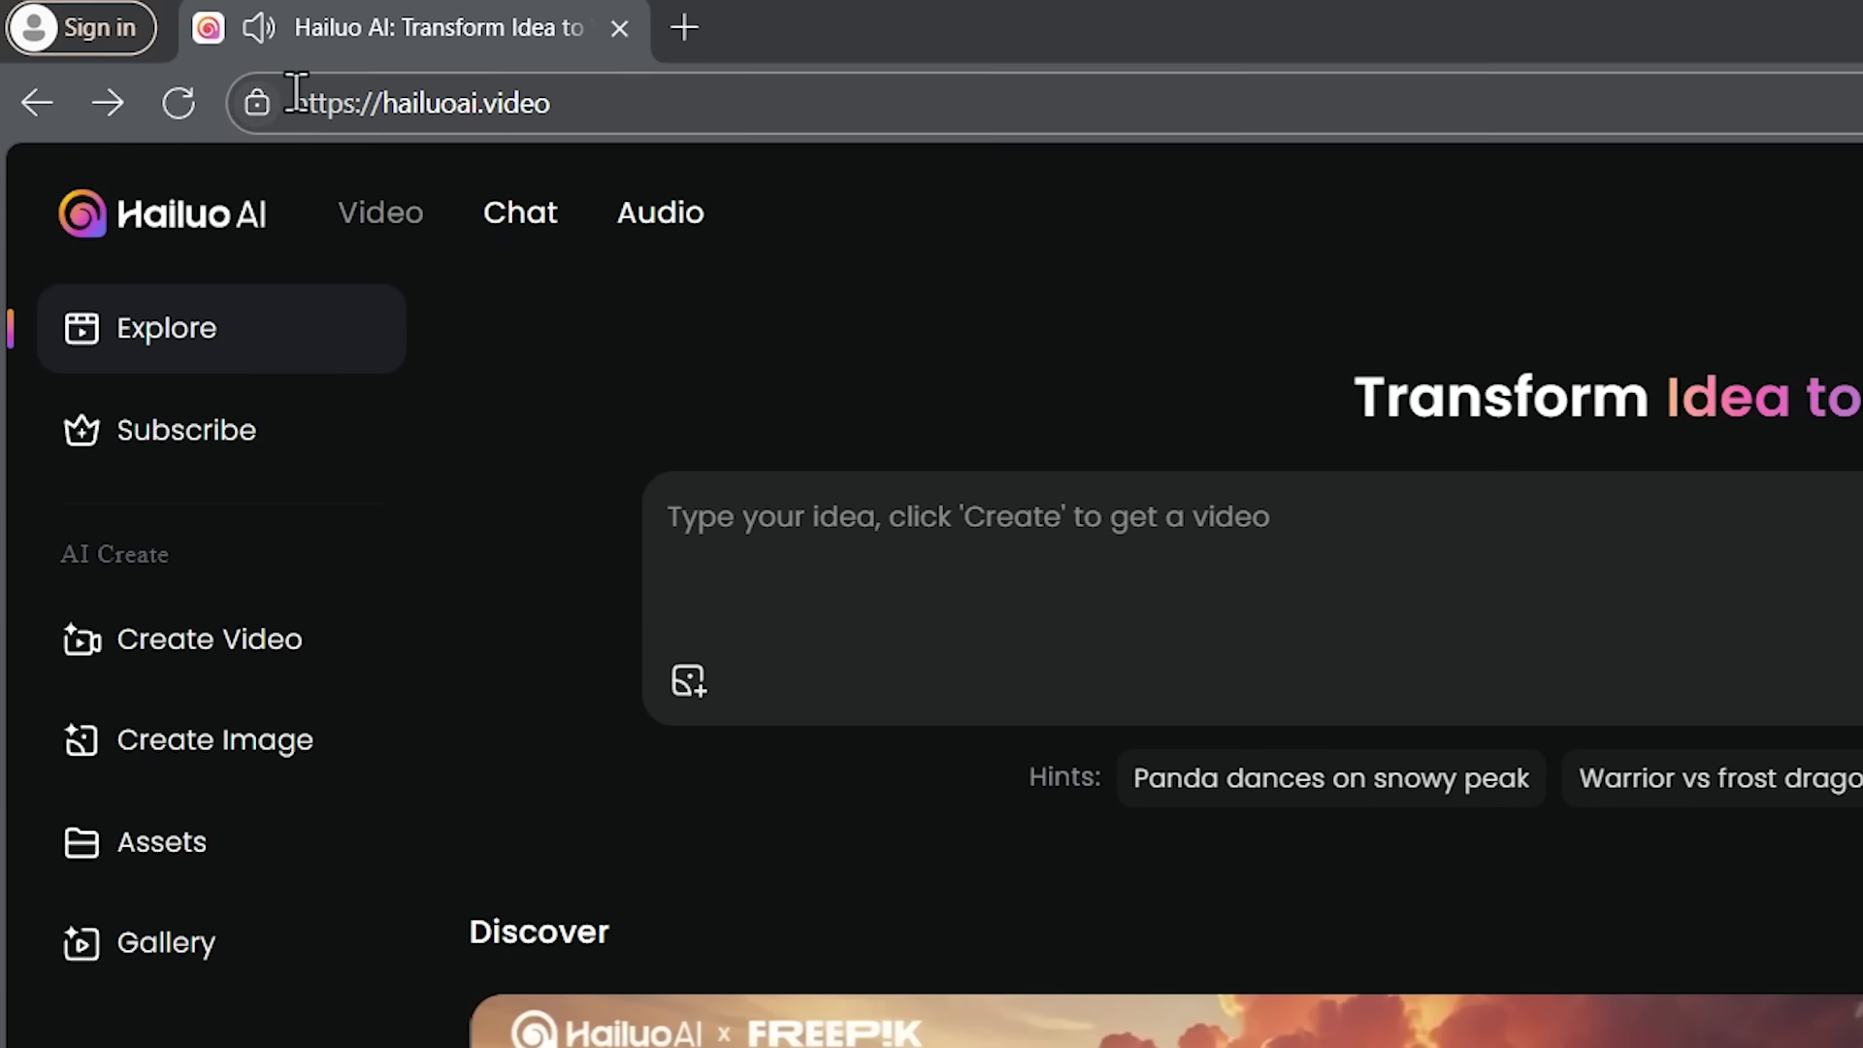
# - Sign in to Hailuo AI with a Google account, reaching 100 credits
pyautogui.click(399, 64)
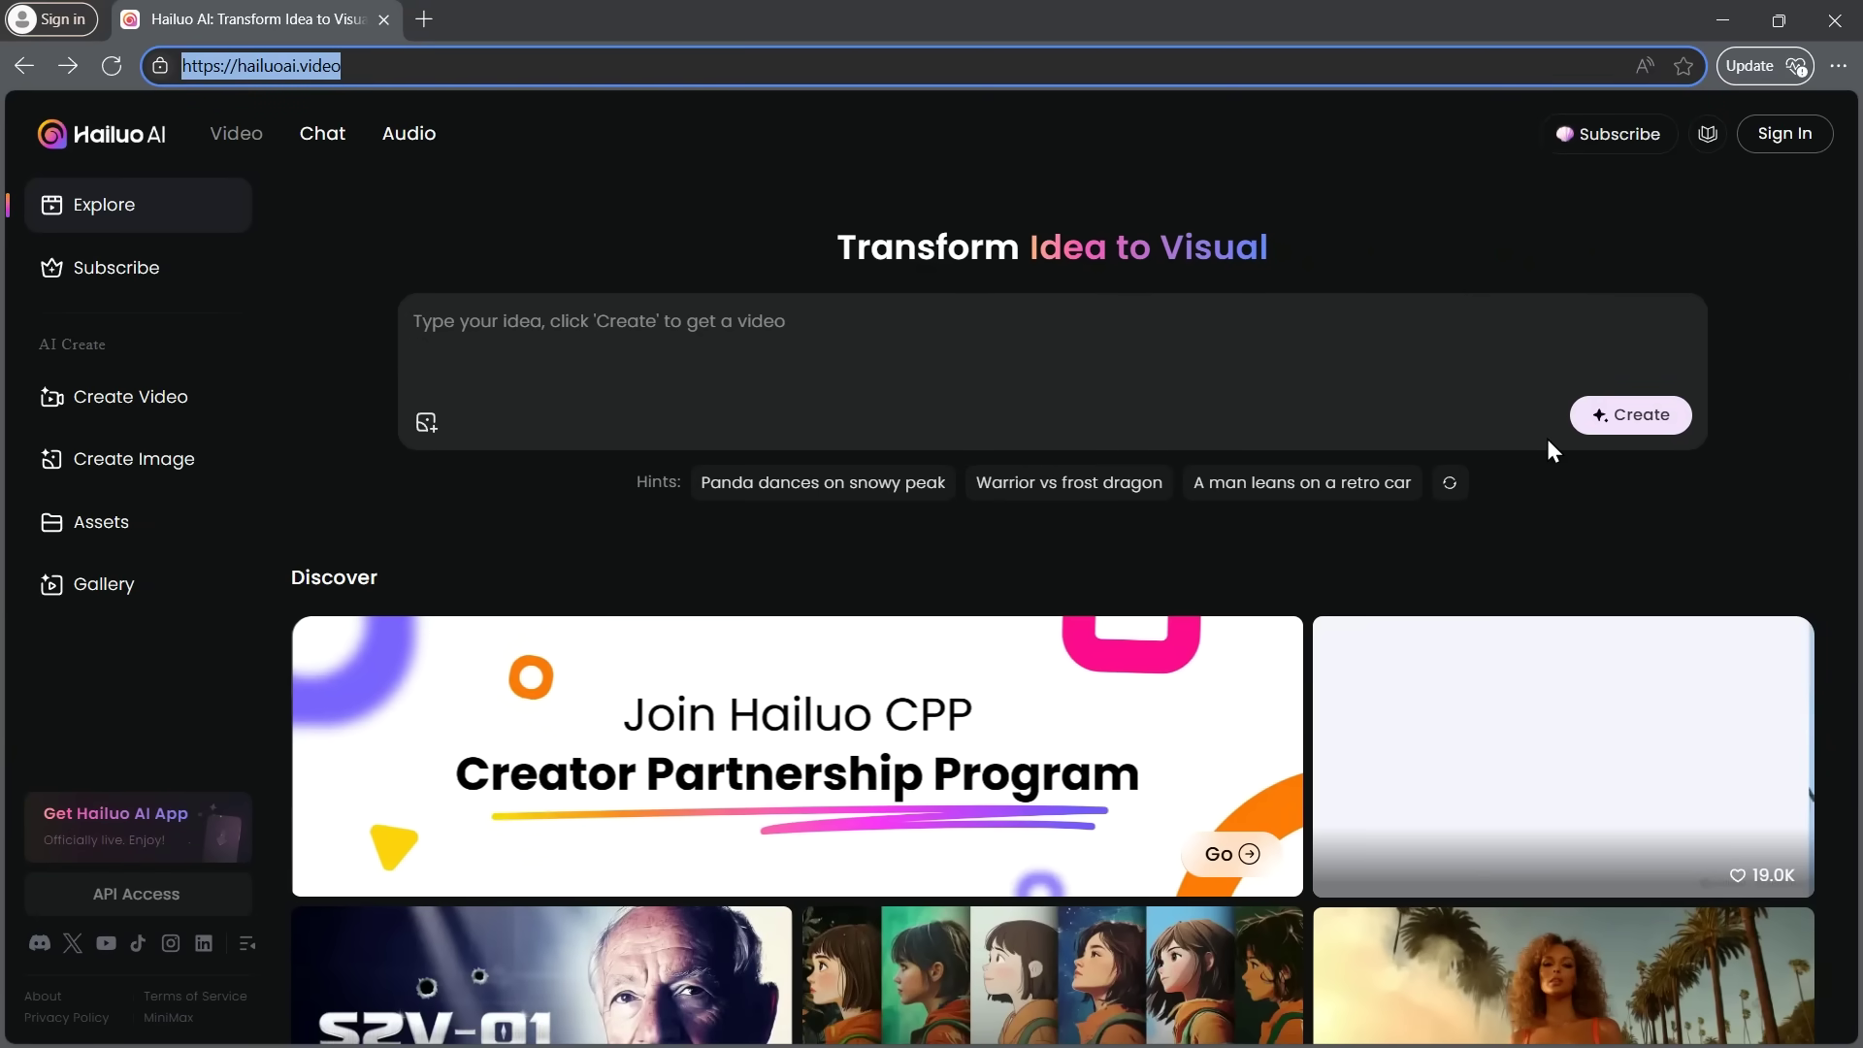
pyautogui.click(1784, 136)
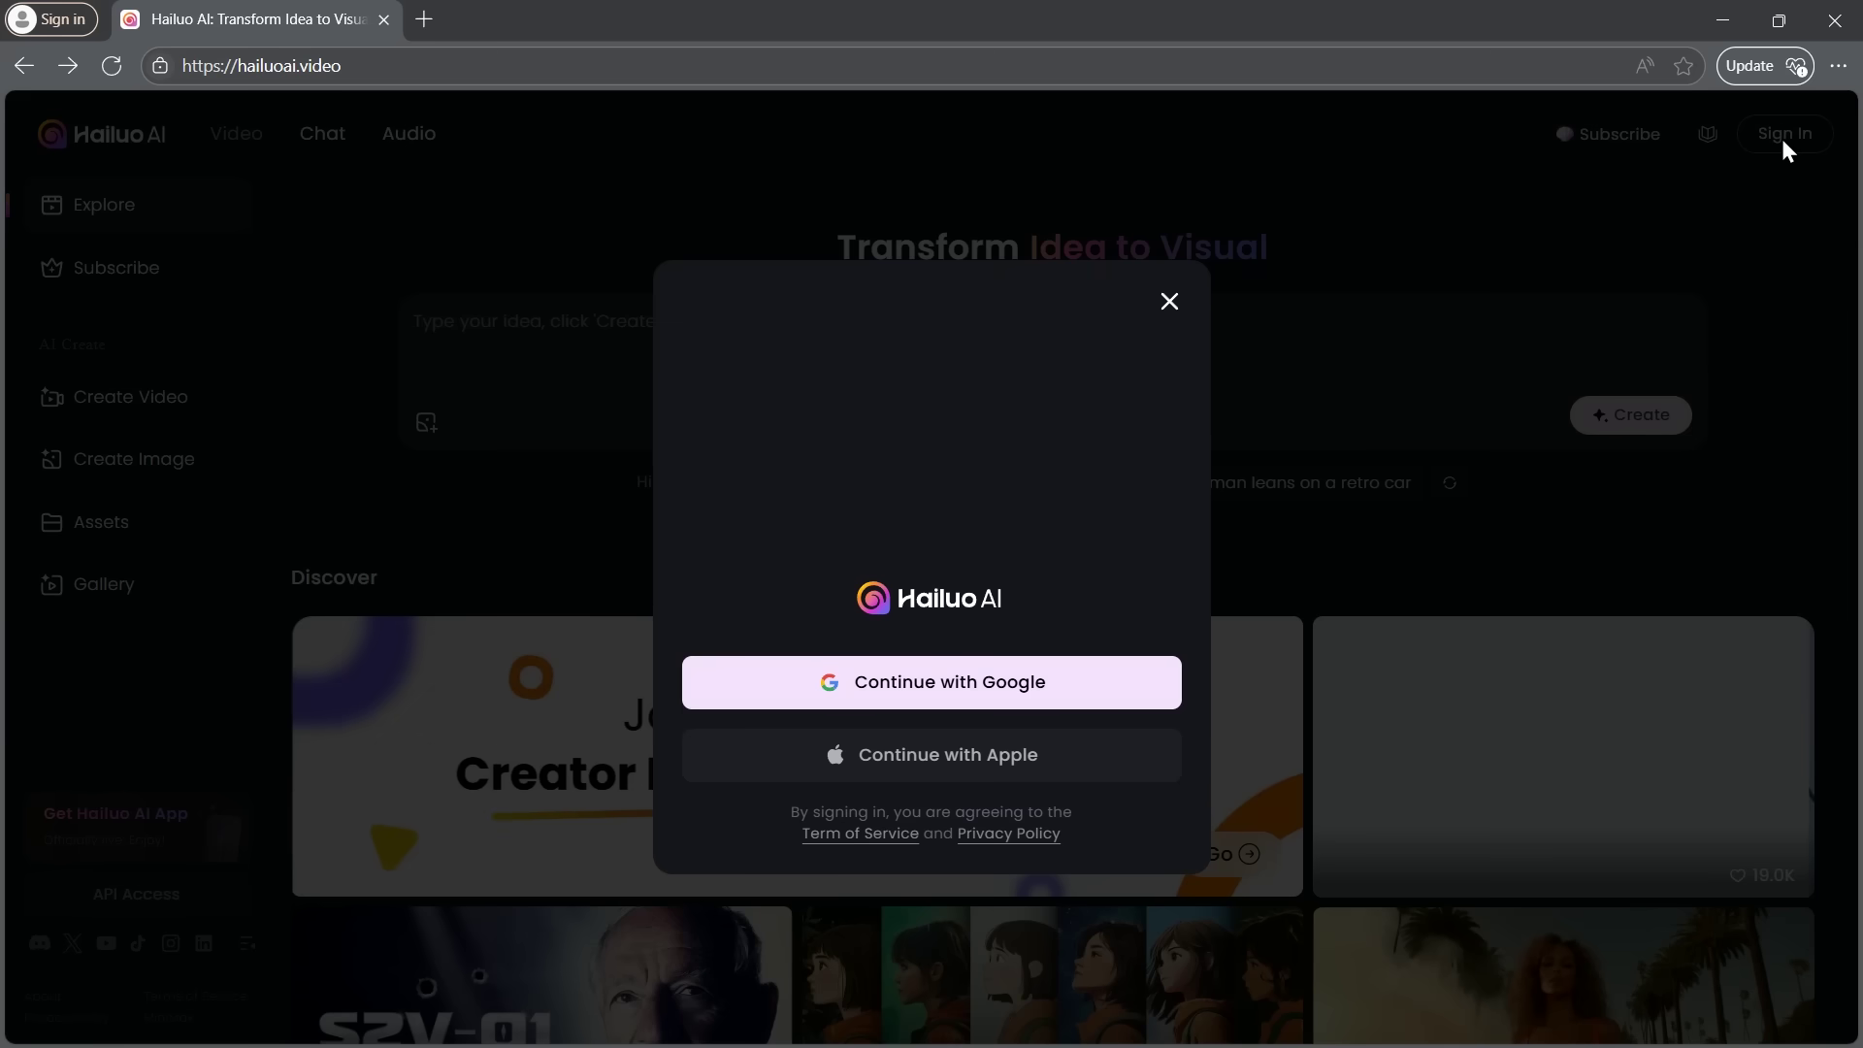
pyautogui.click(937, 691)
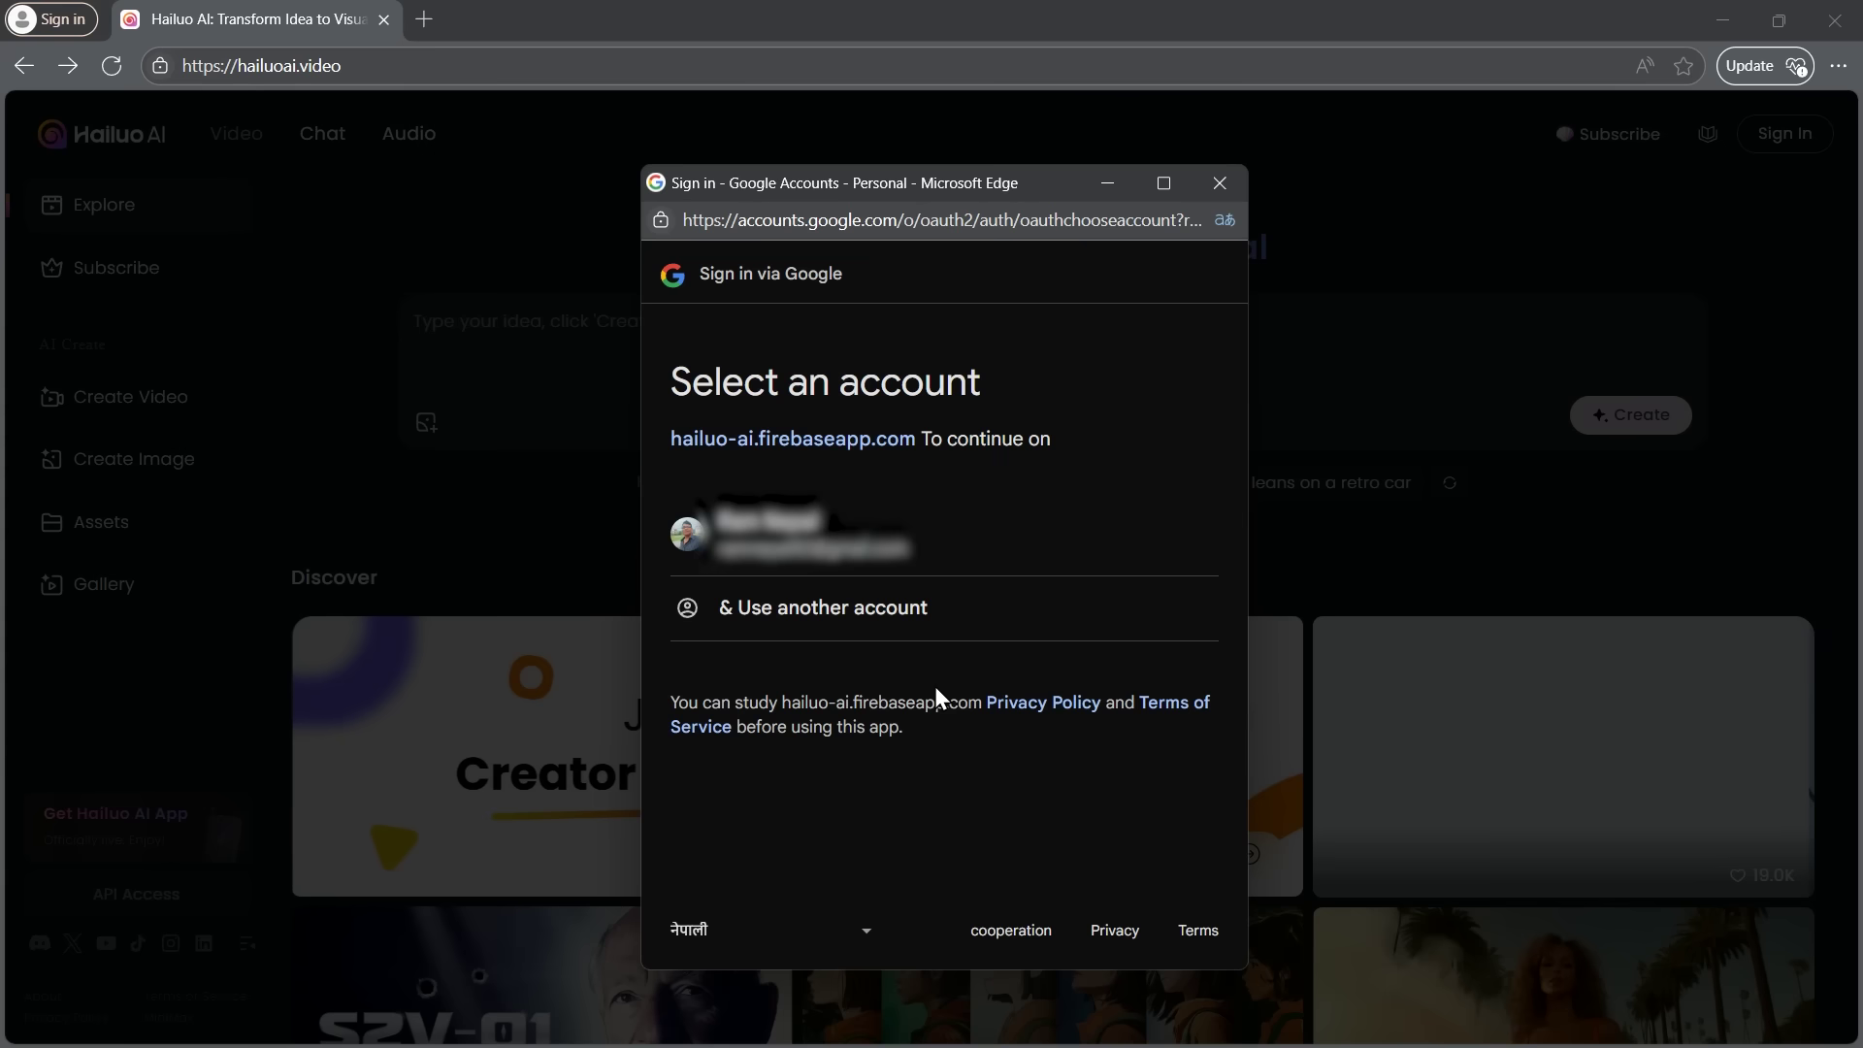
pyautogui.click(1003, 540)
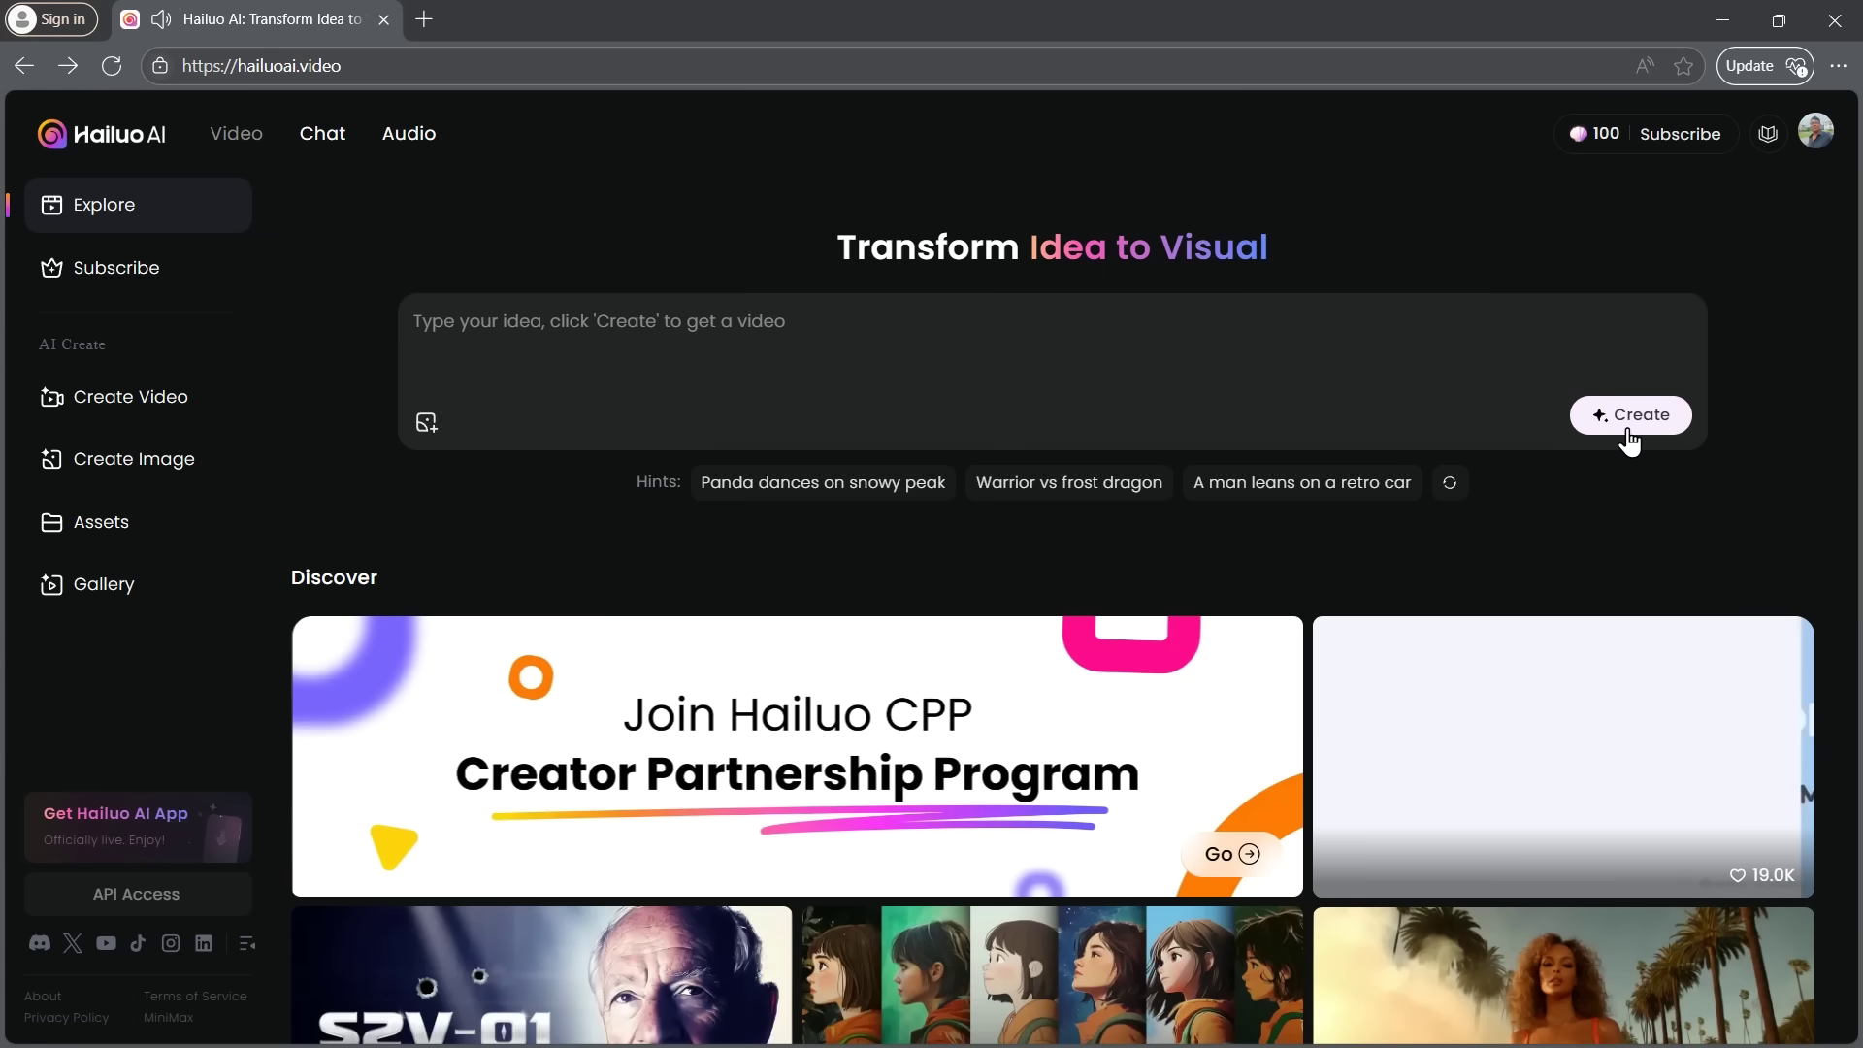
# - Open Create, briefly try Image mode, then settle on the Image to Video panel
pyautogui.click(130, 397)
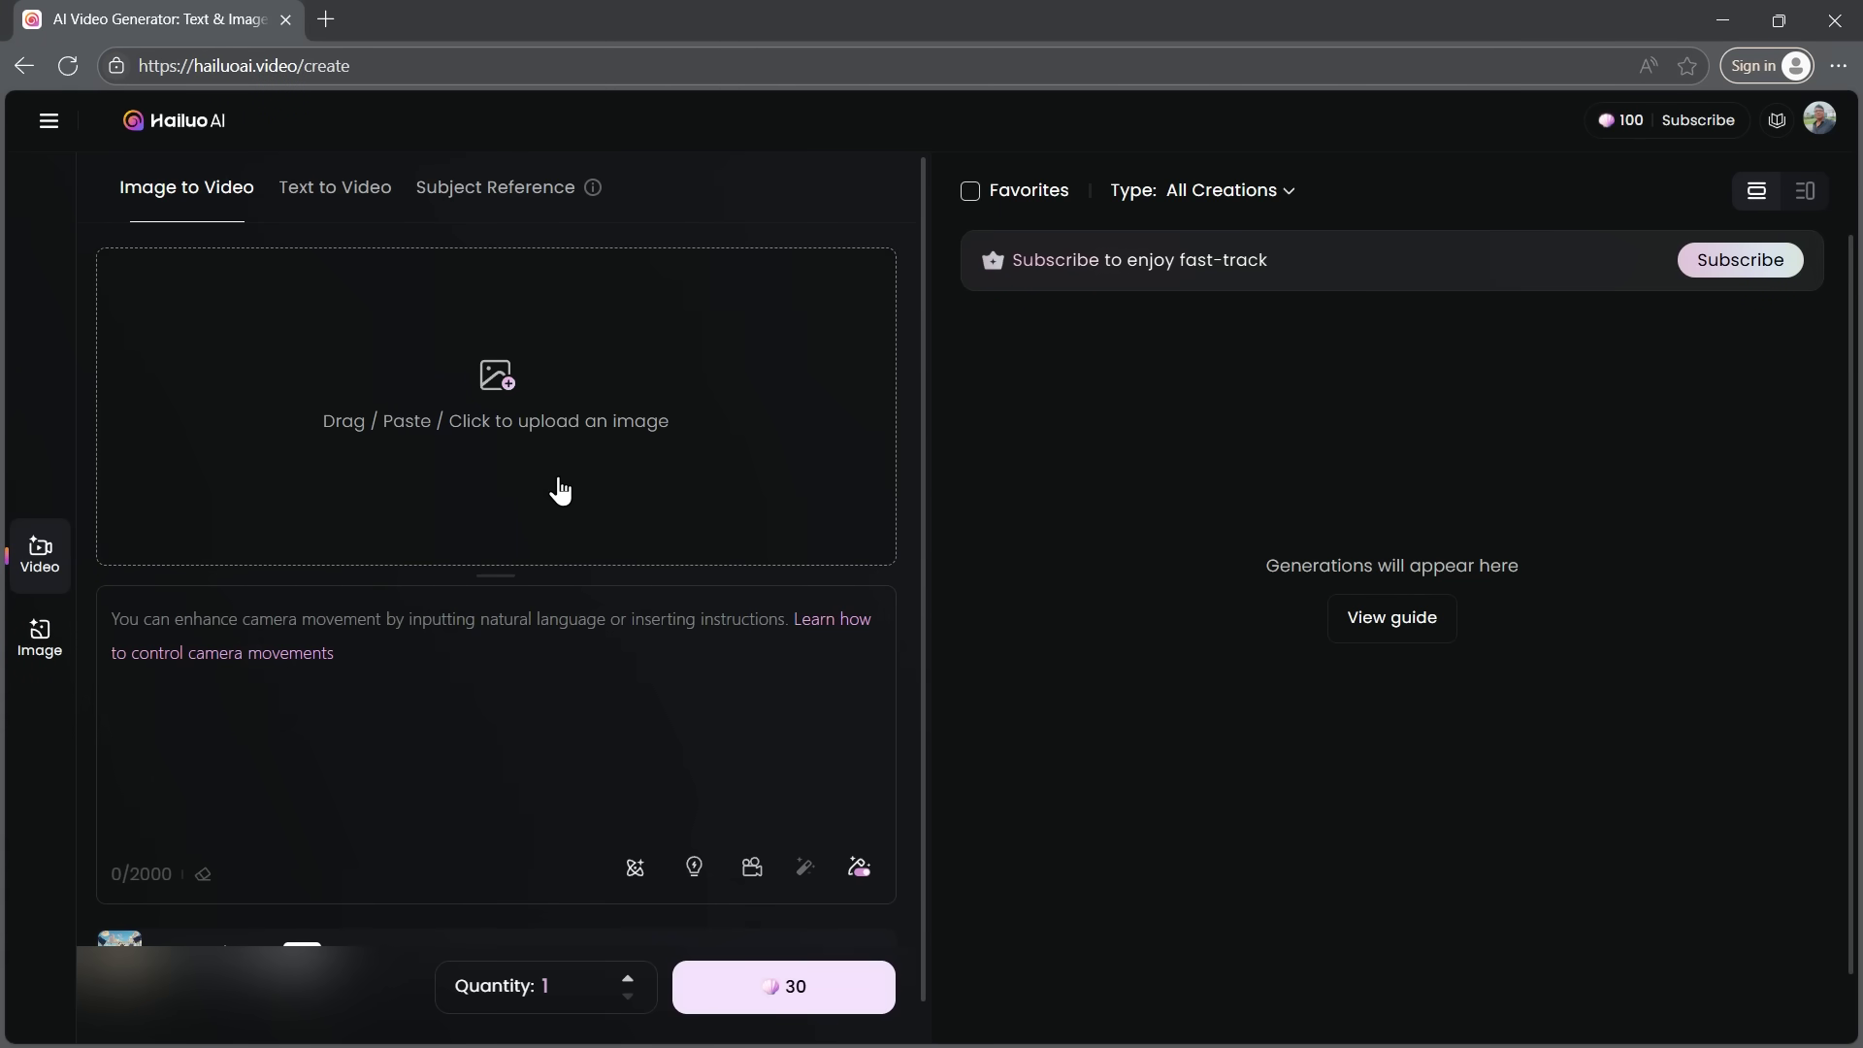
pyautogui.click(55, 650)
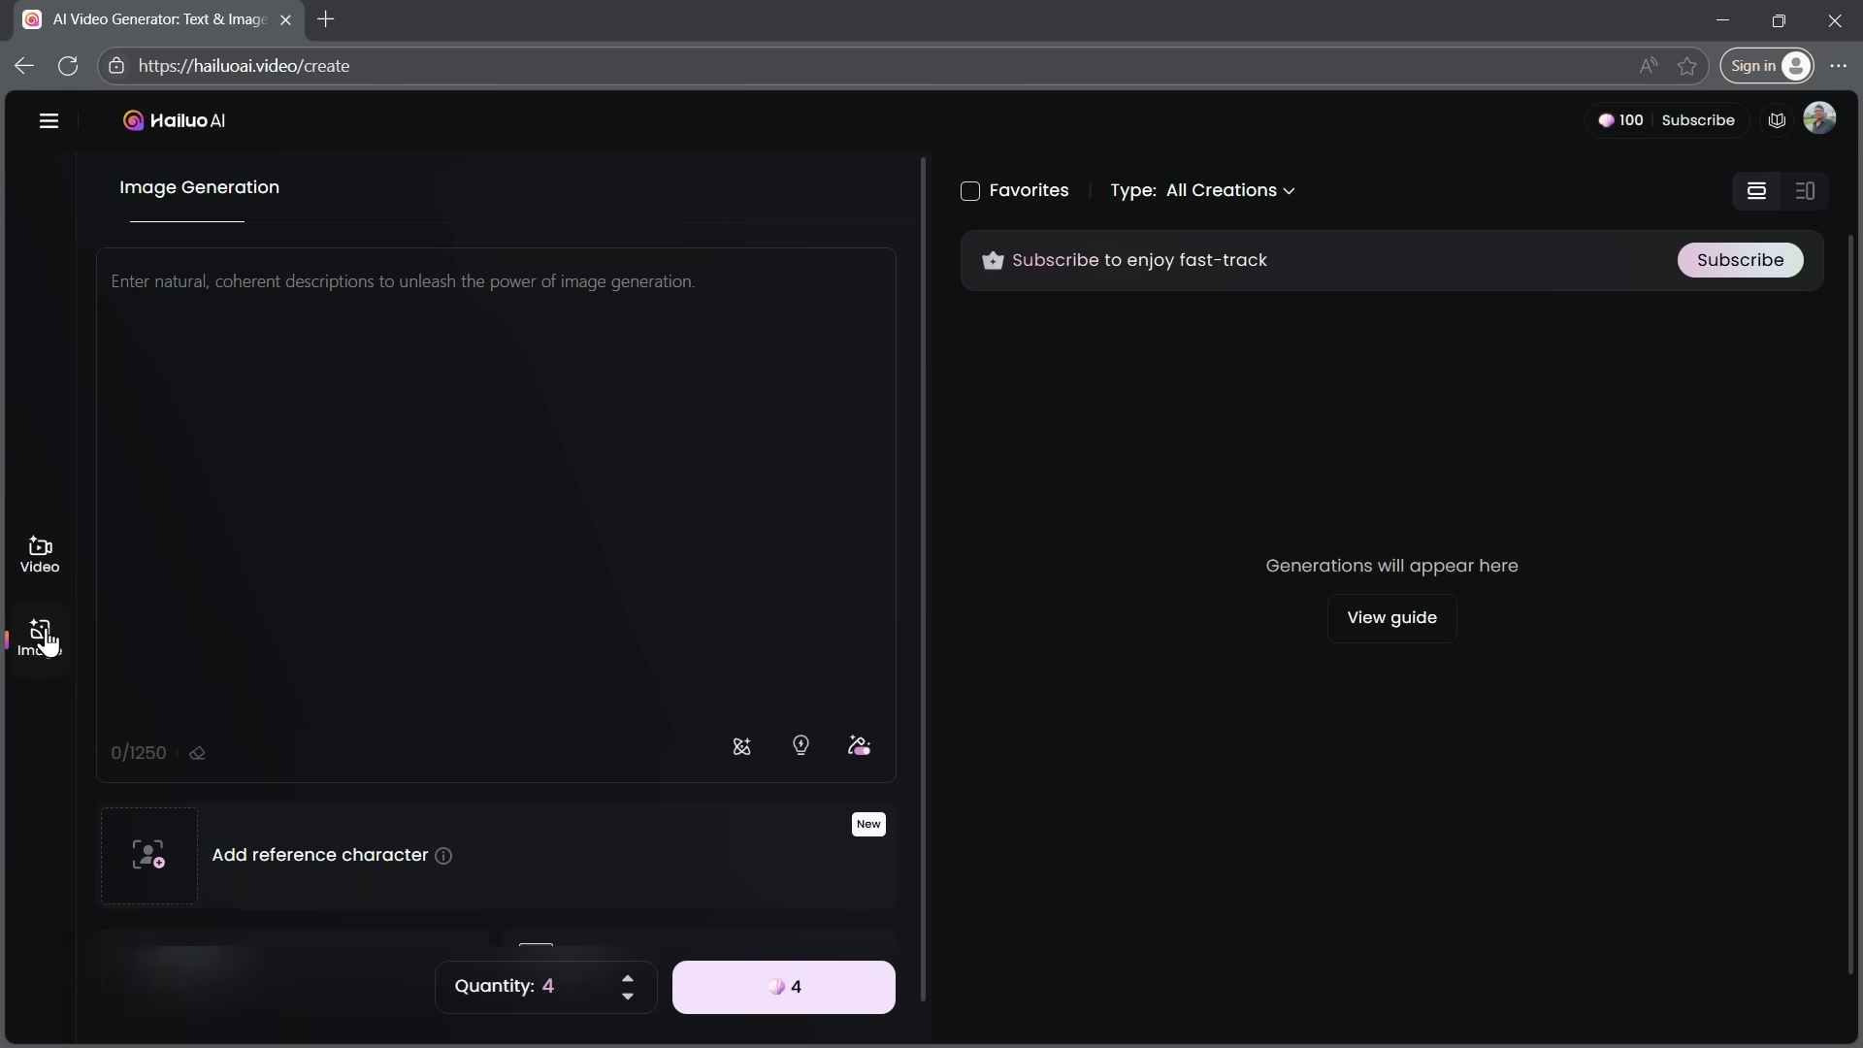
pyautogui.click(40, 561)
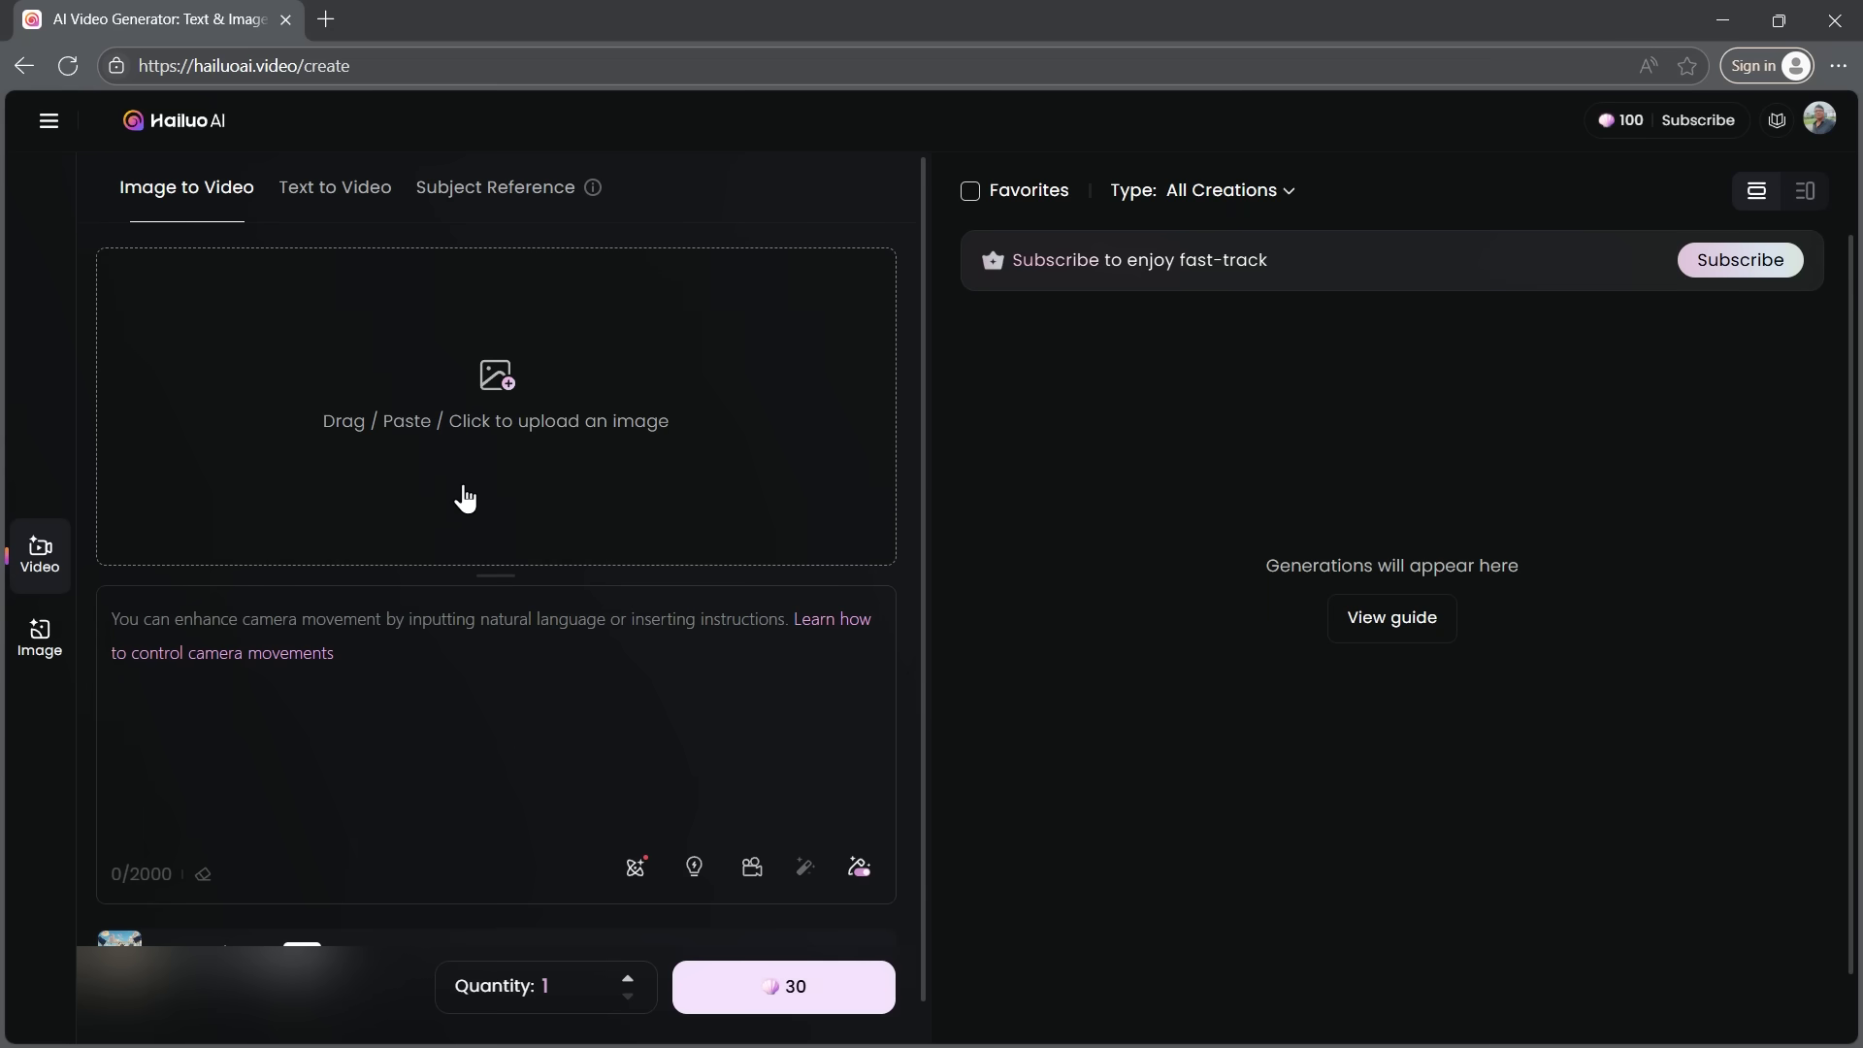
pyautogui.scroll(-2, 818, 701)
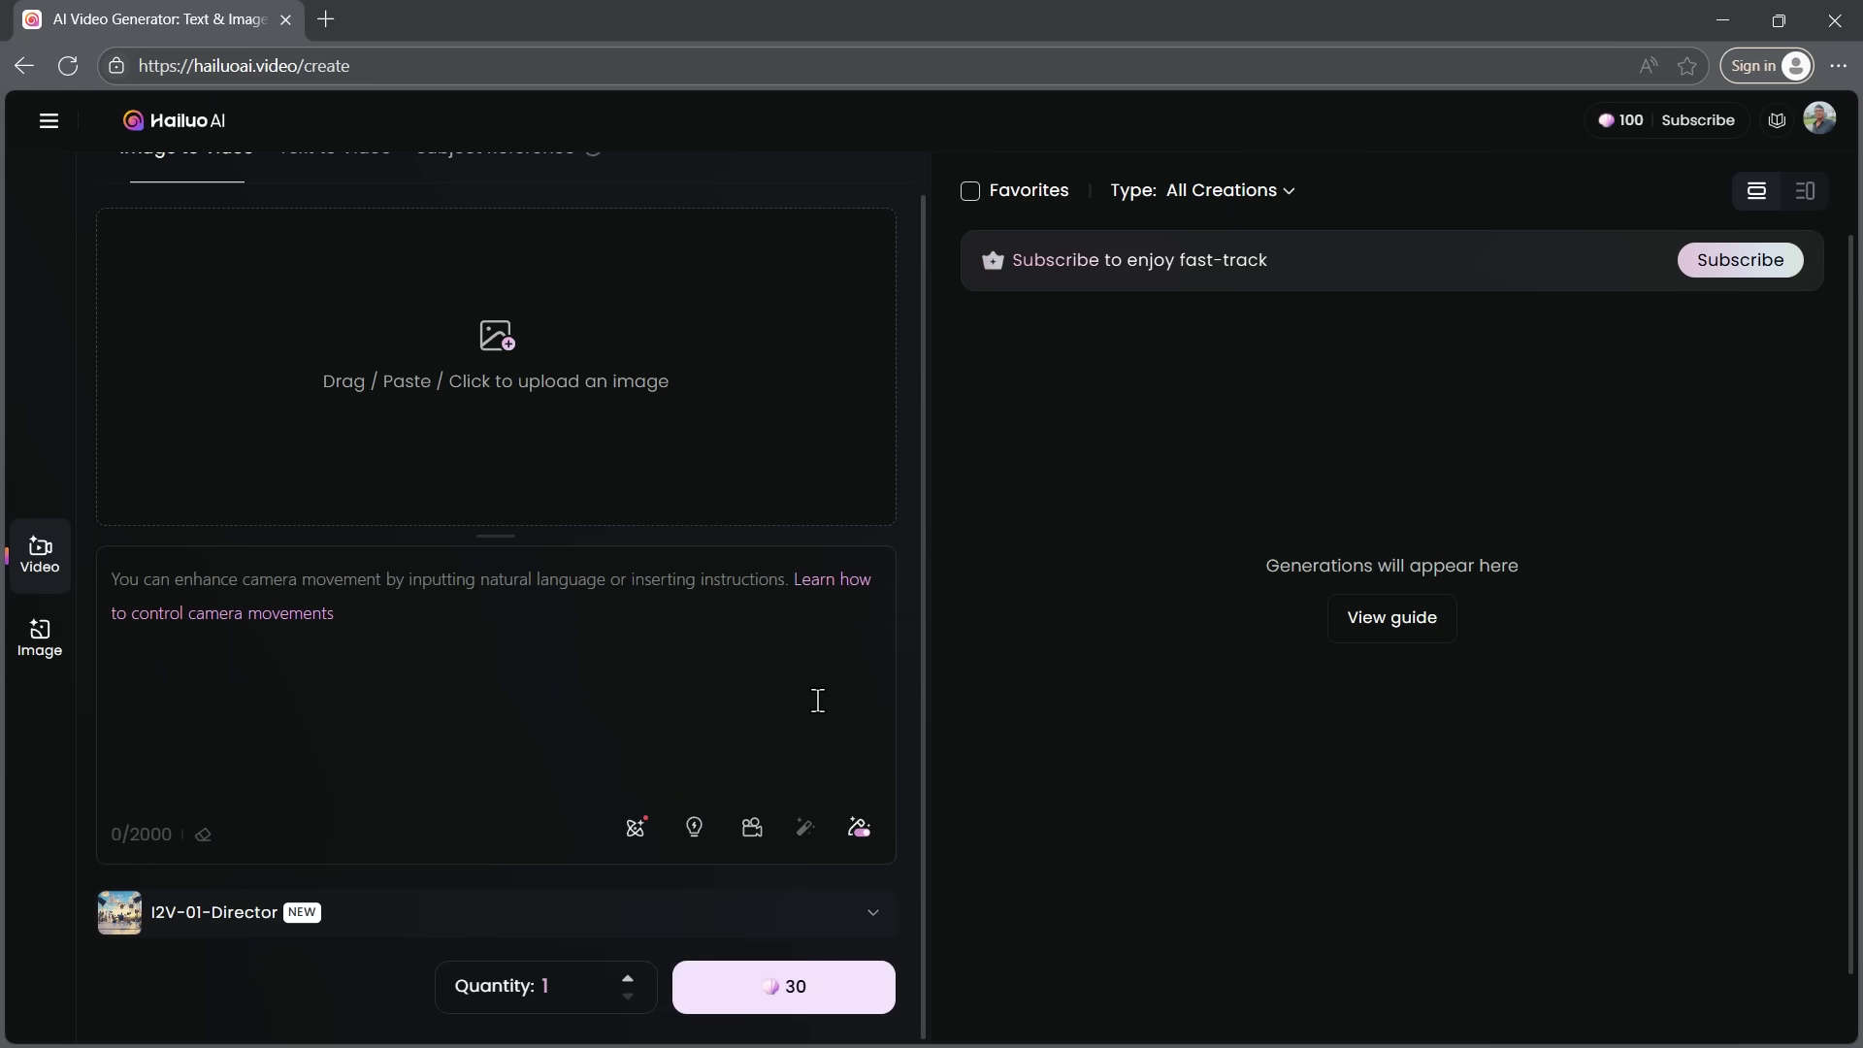
pyautogui.click(538, 924)
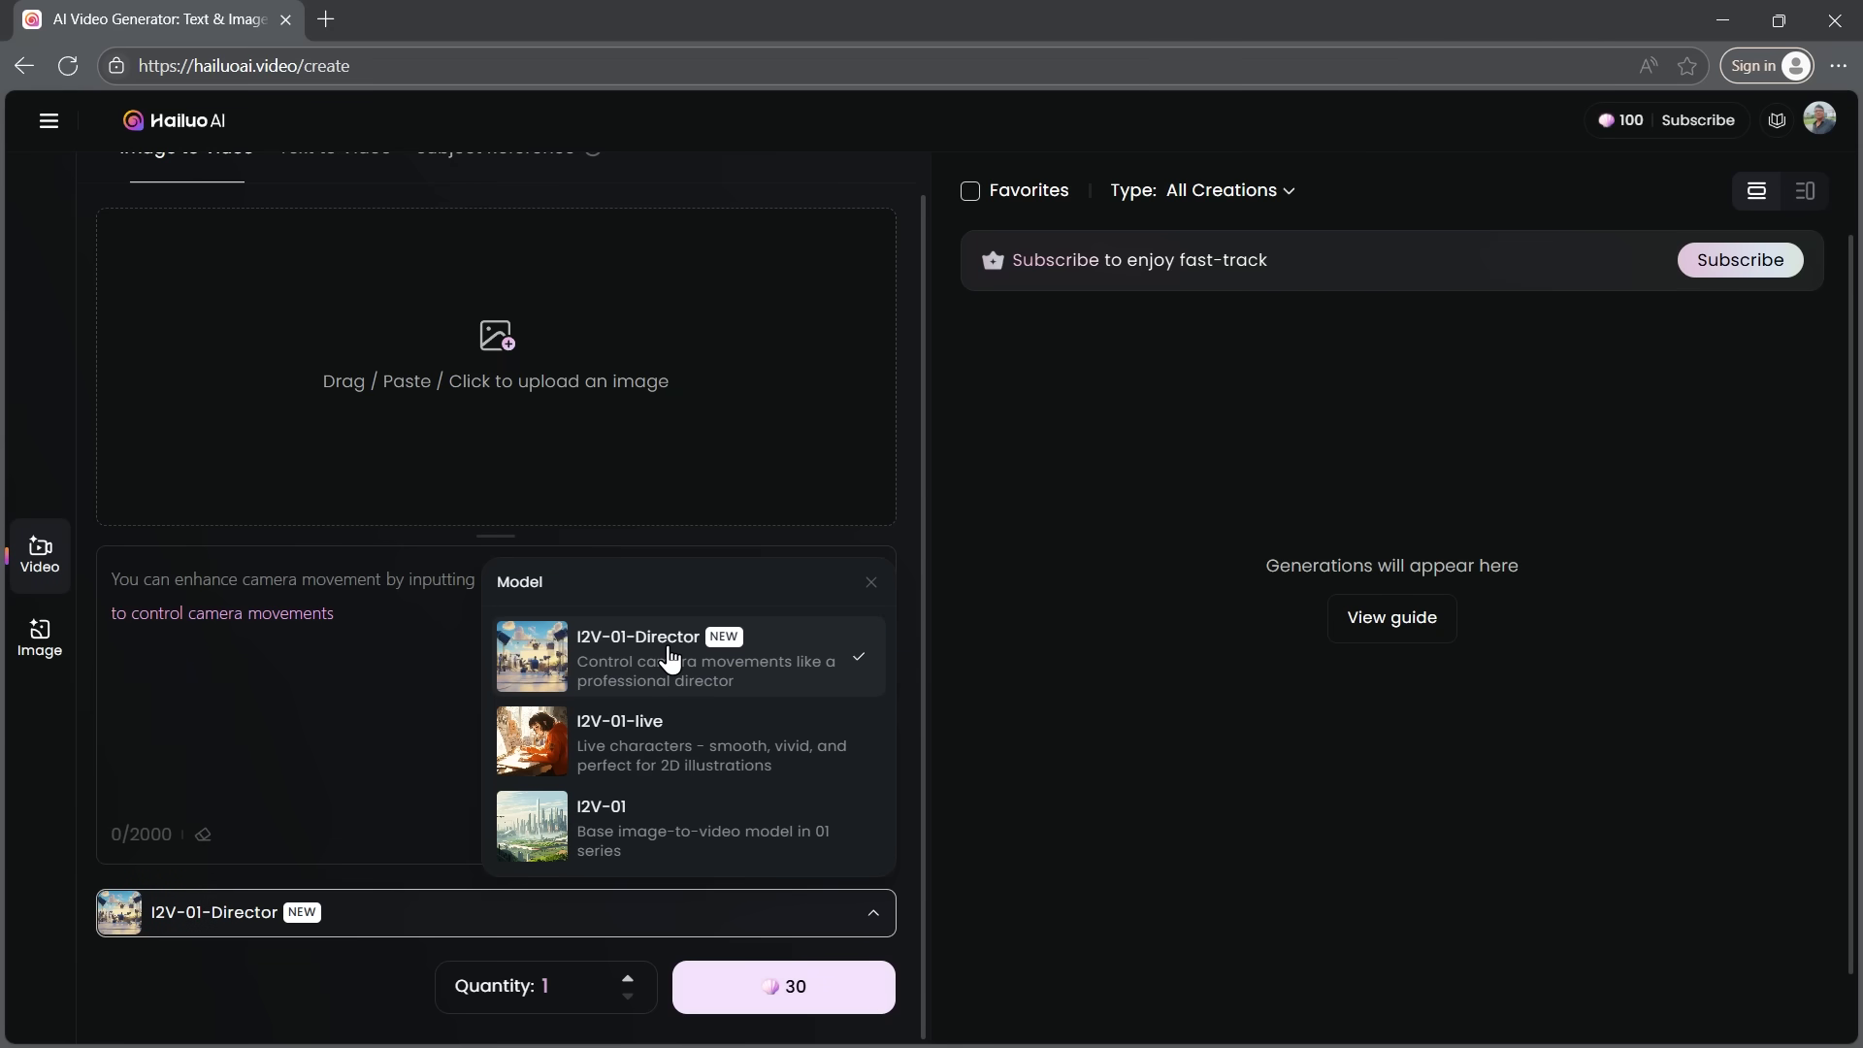
pyautogui.click(736, 682)
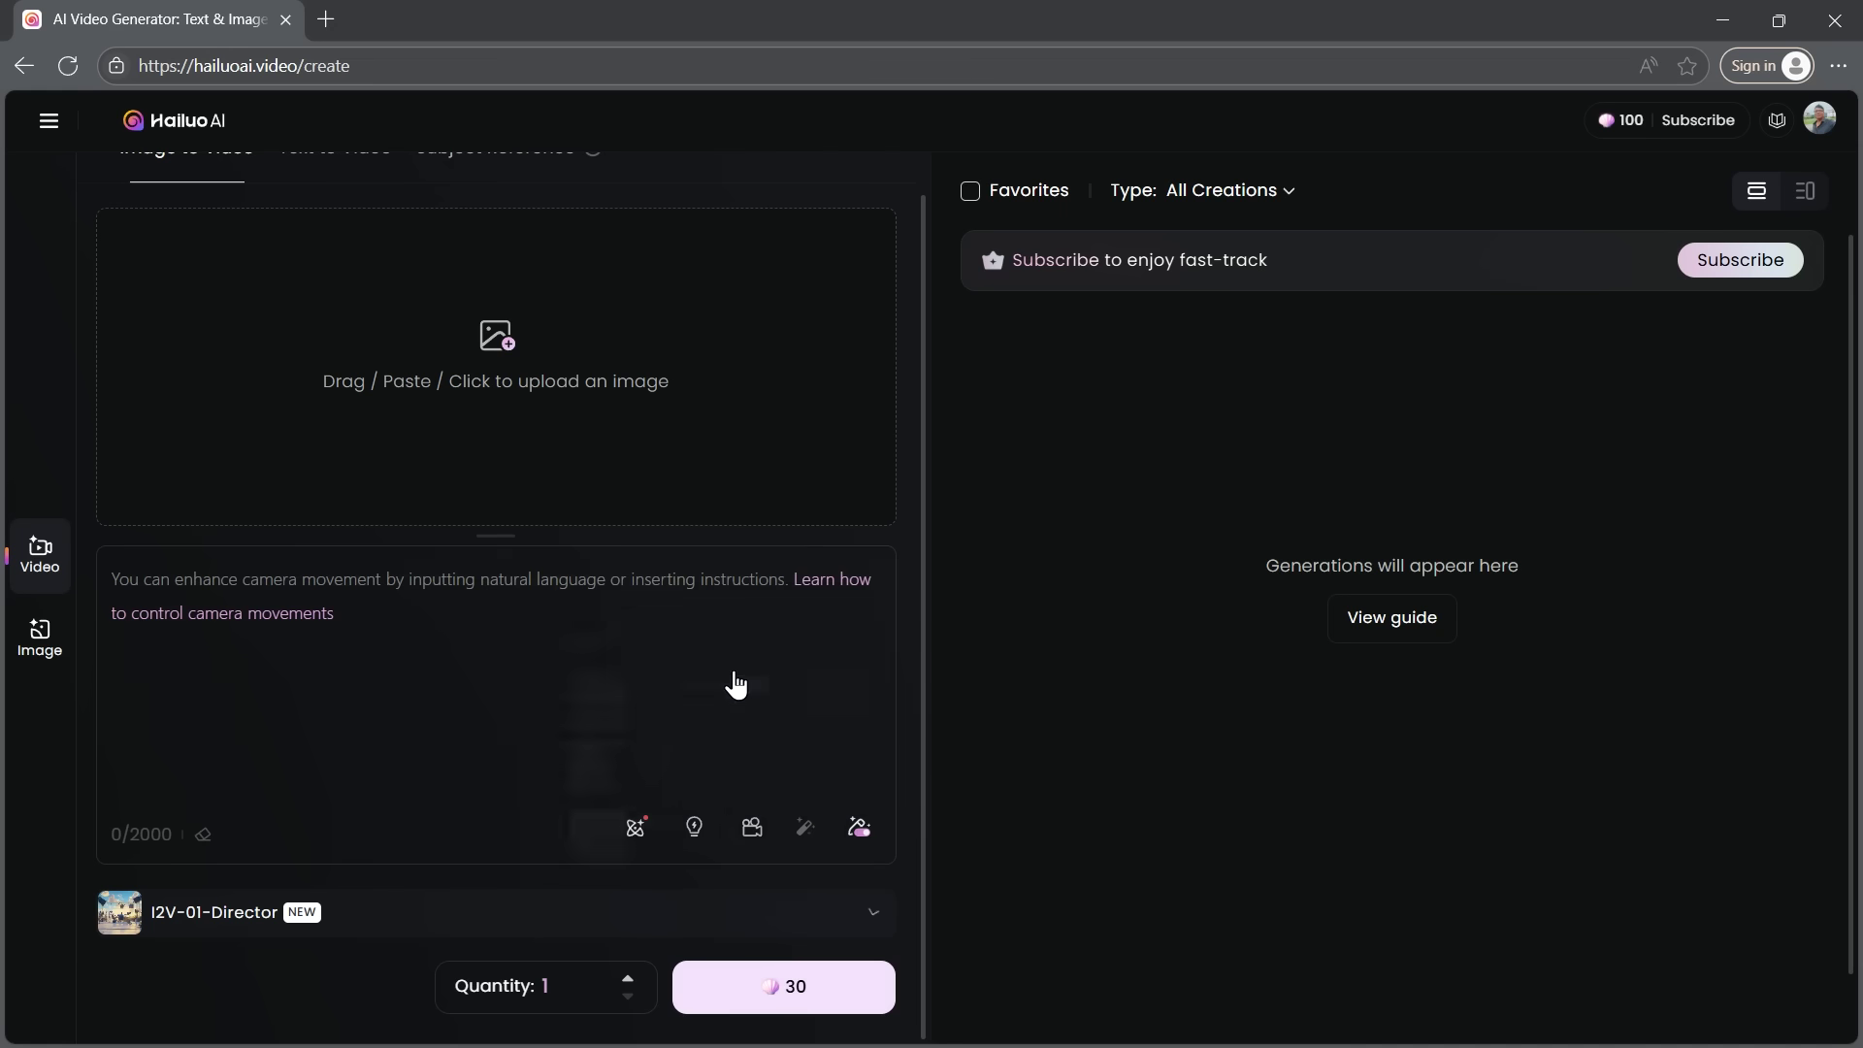
# - Upload the portal artwork Pic_01.jpg as the starting image
pyautogui.scroll(1, 760, 691)
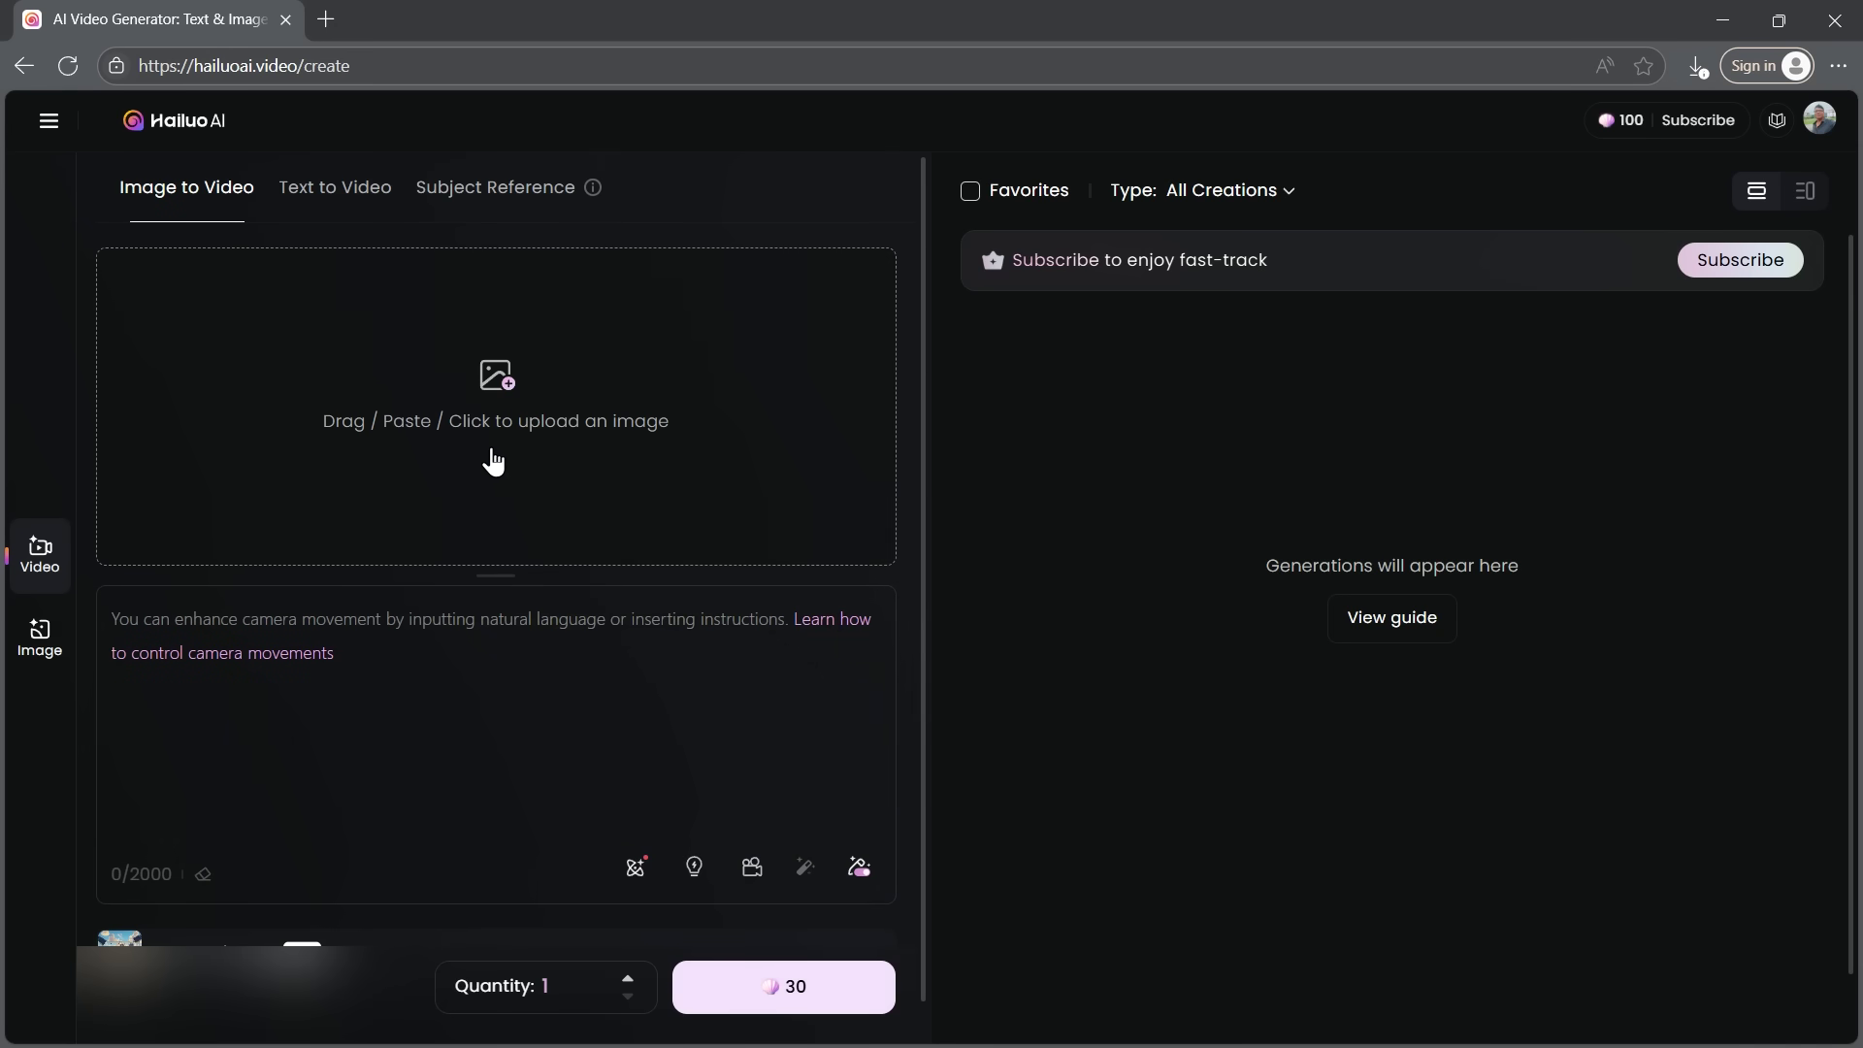
pyautogui.click(511, 388)
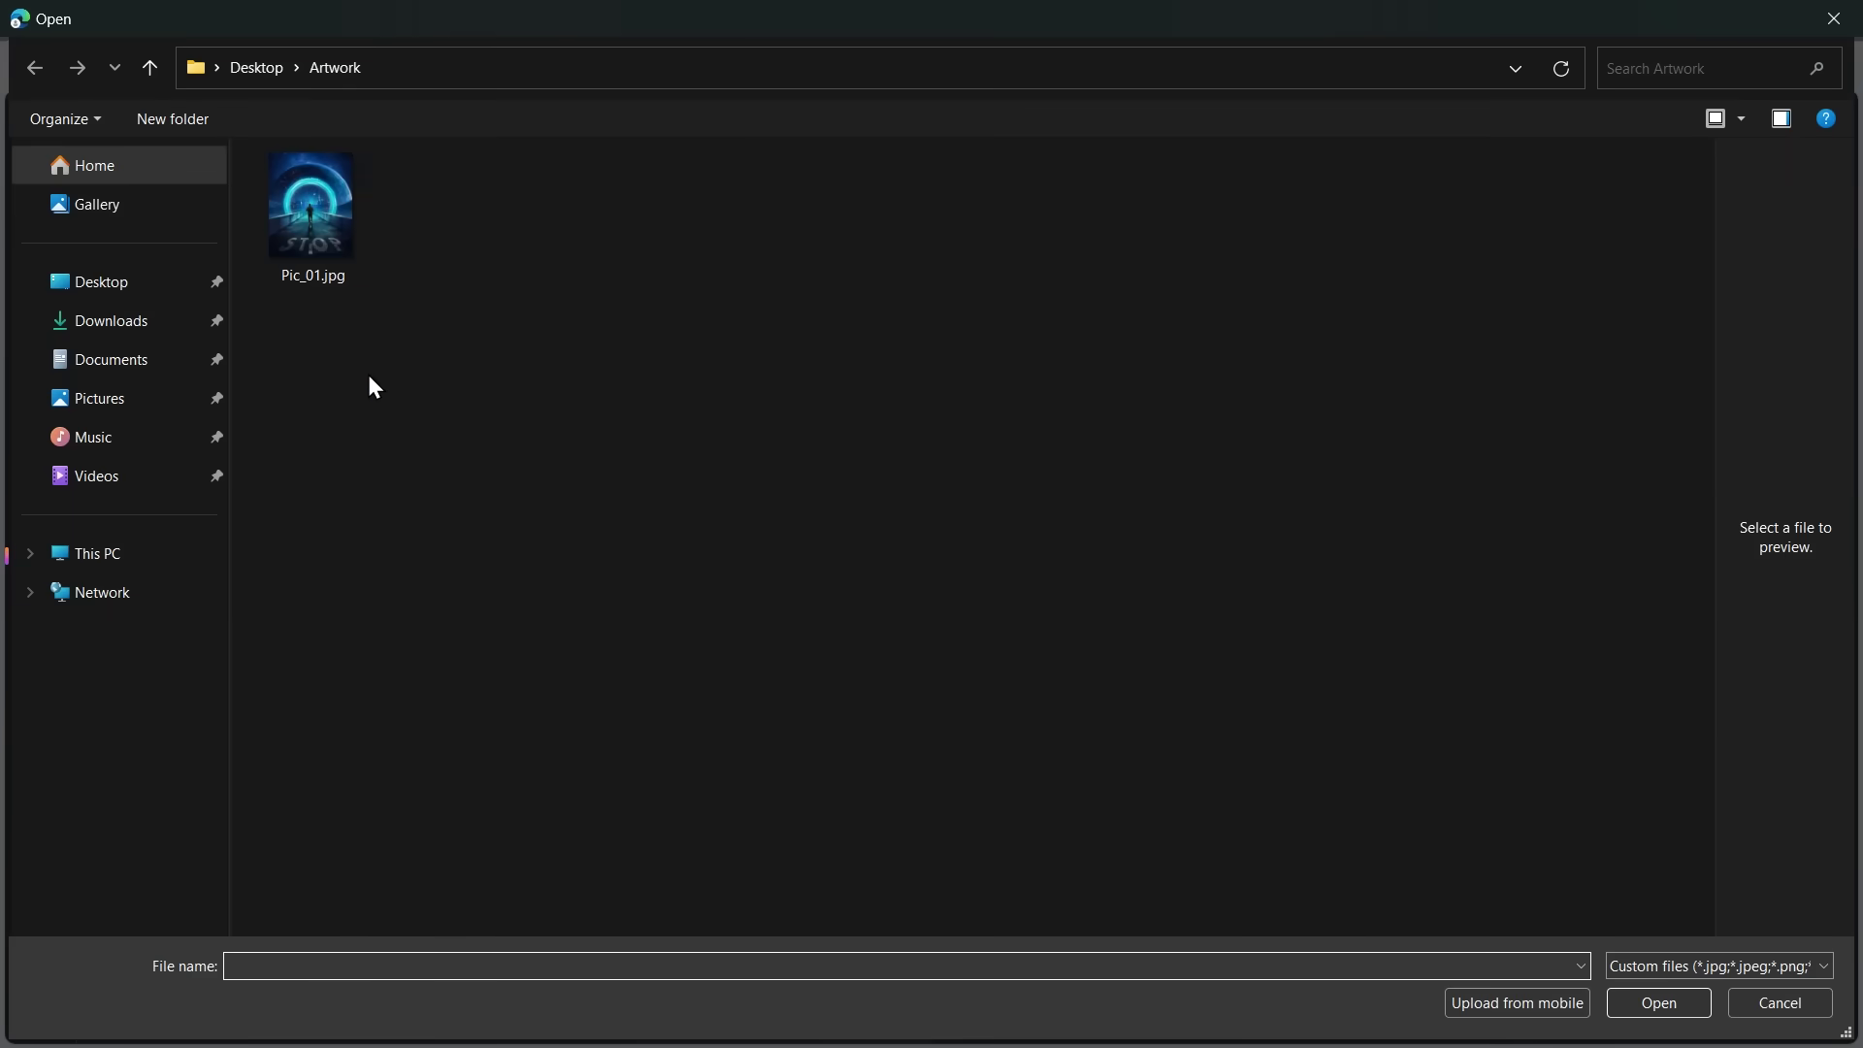
pyautogui.doubleClick(310, 219)
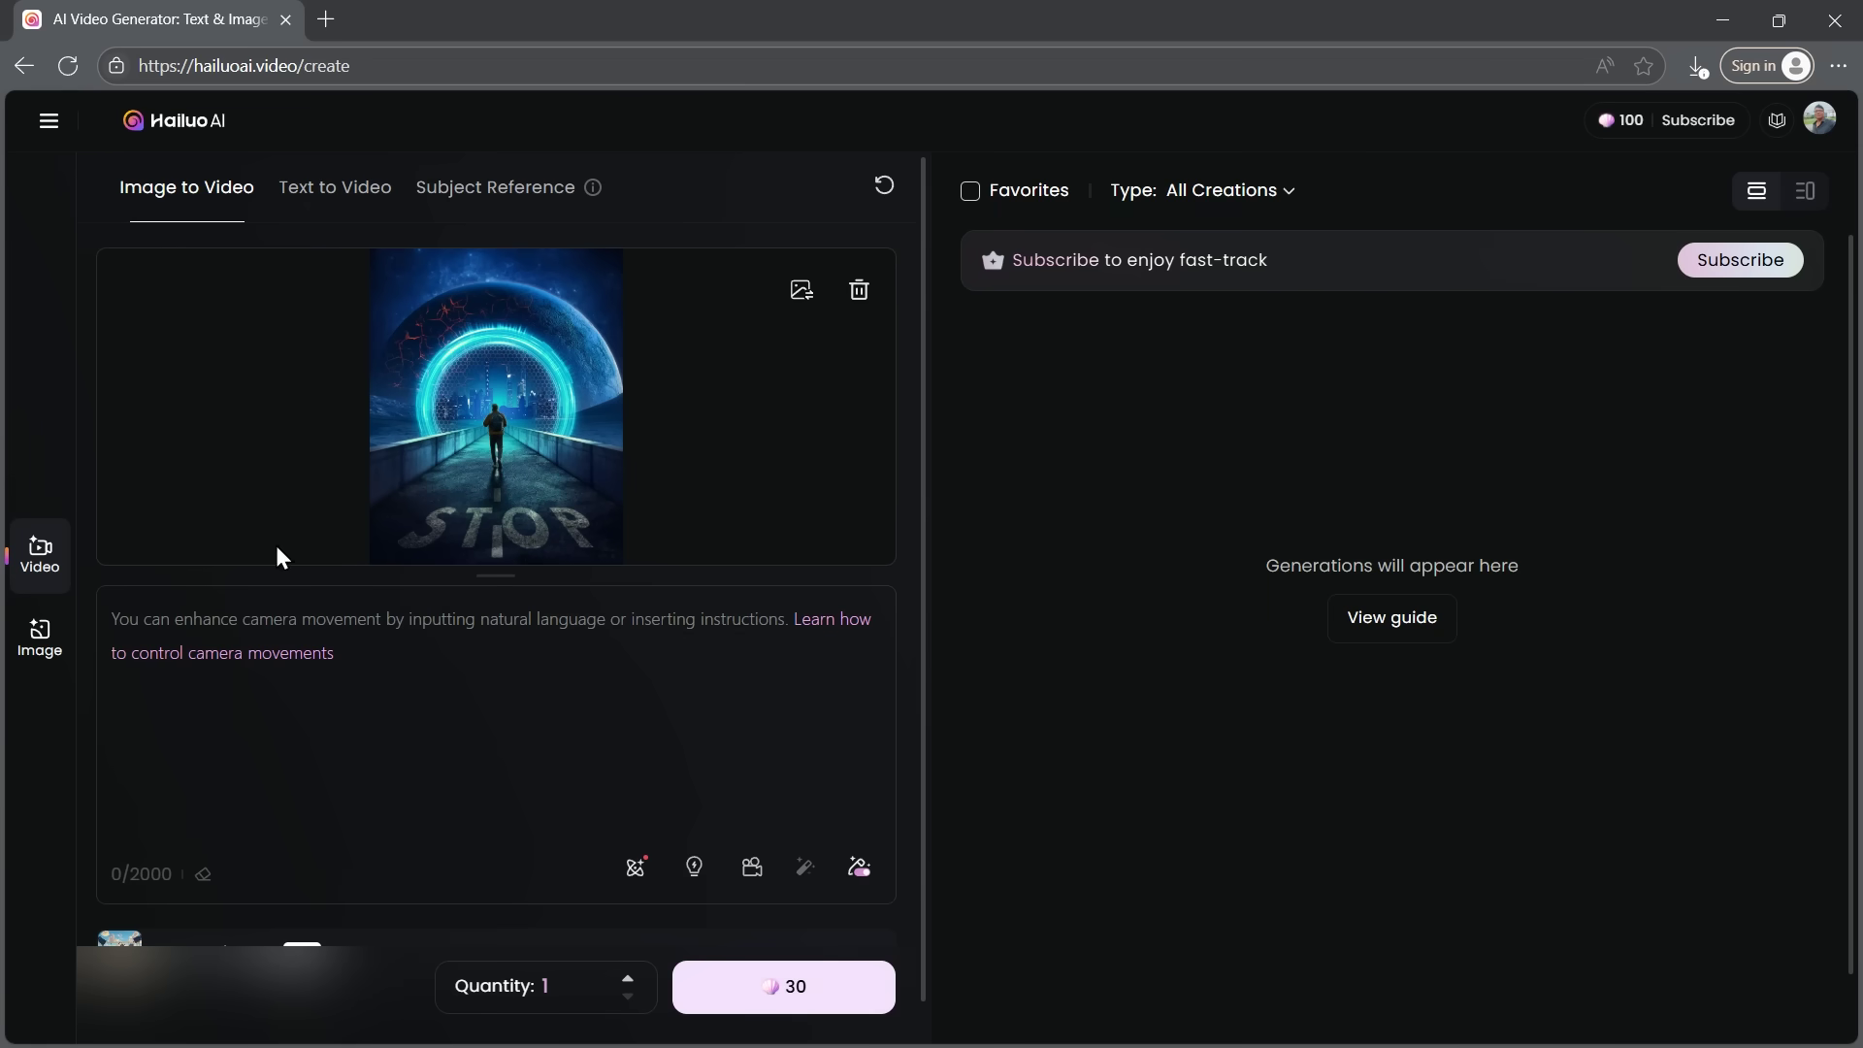
# - Apply the Upward tilt camera preset, adding [Push in,Pedestal up] to the prompt
pyautogui.click(753, 873)
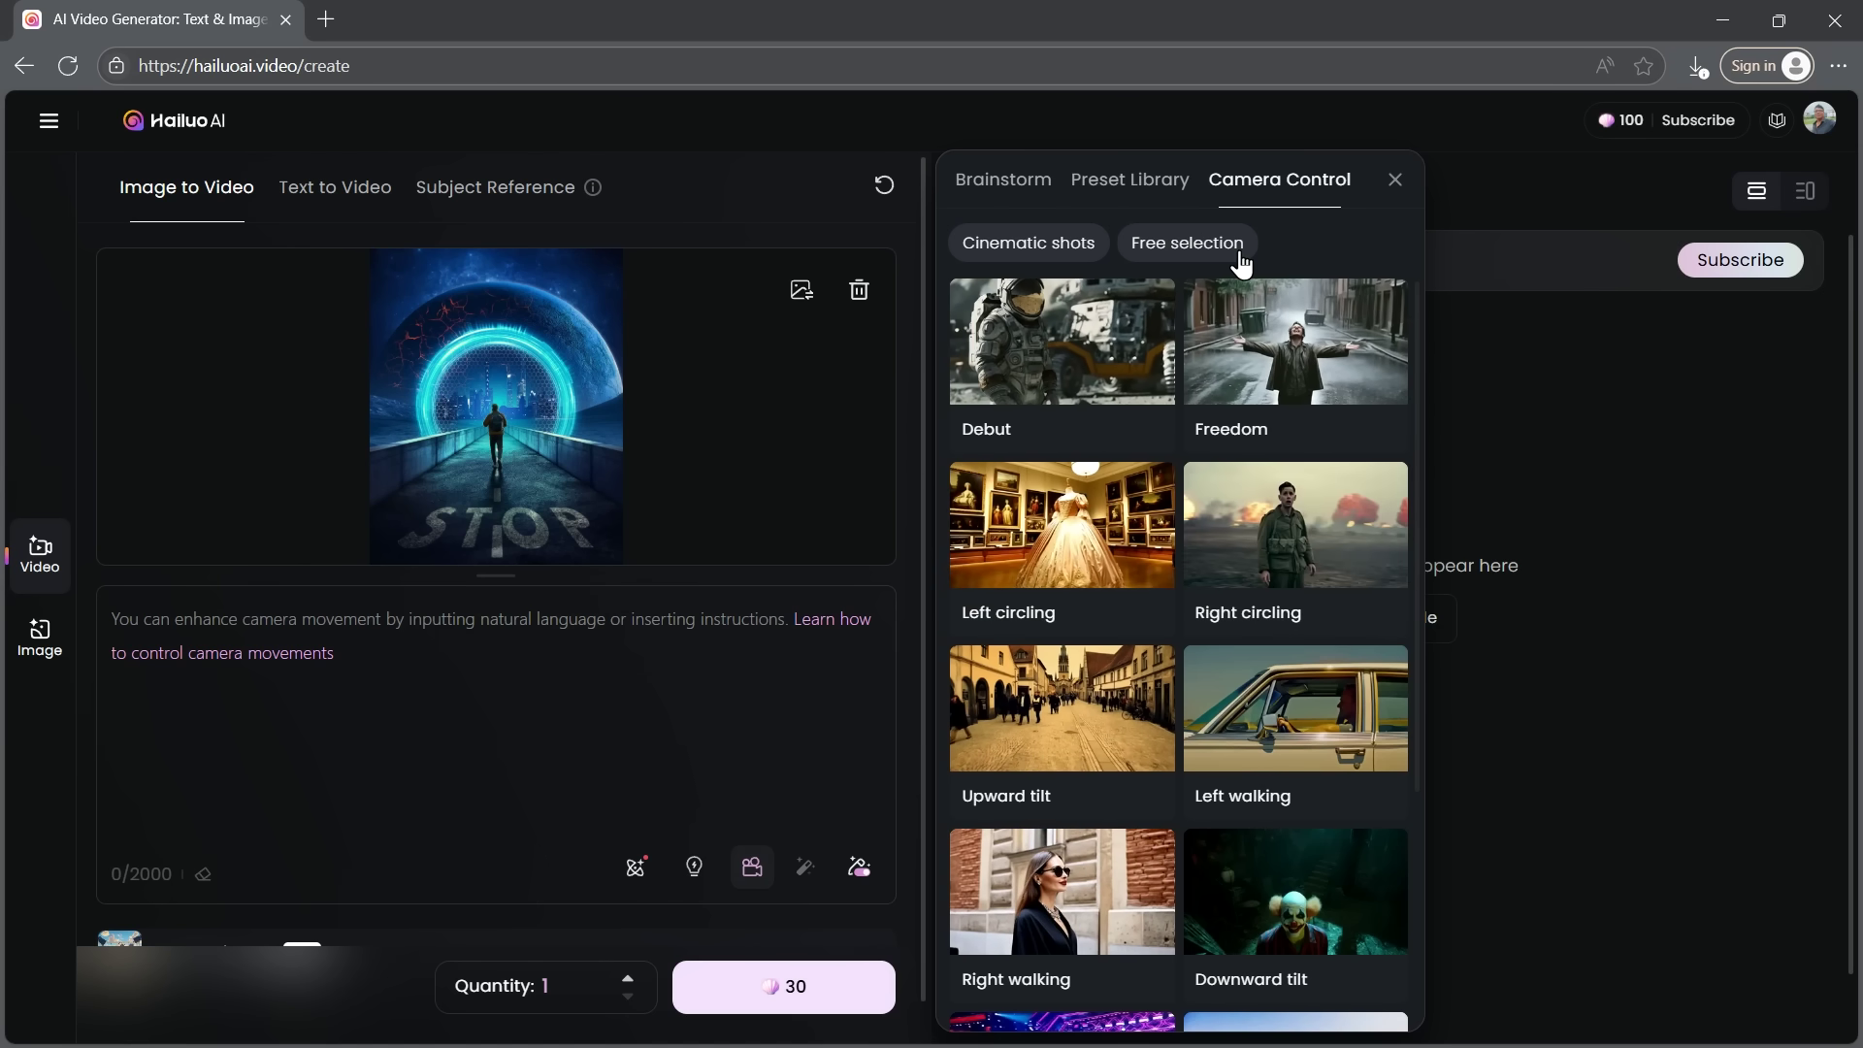
pyautogui.click(1195, 263)
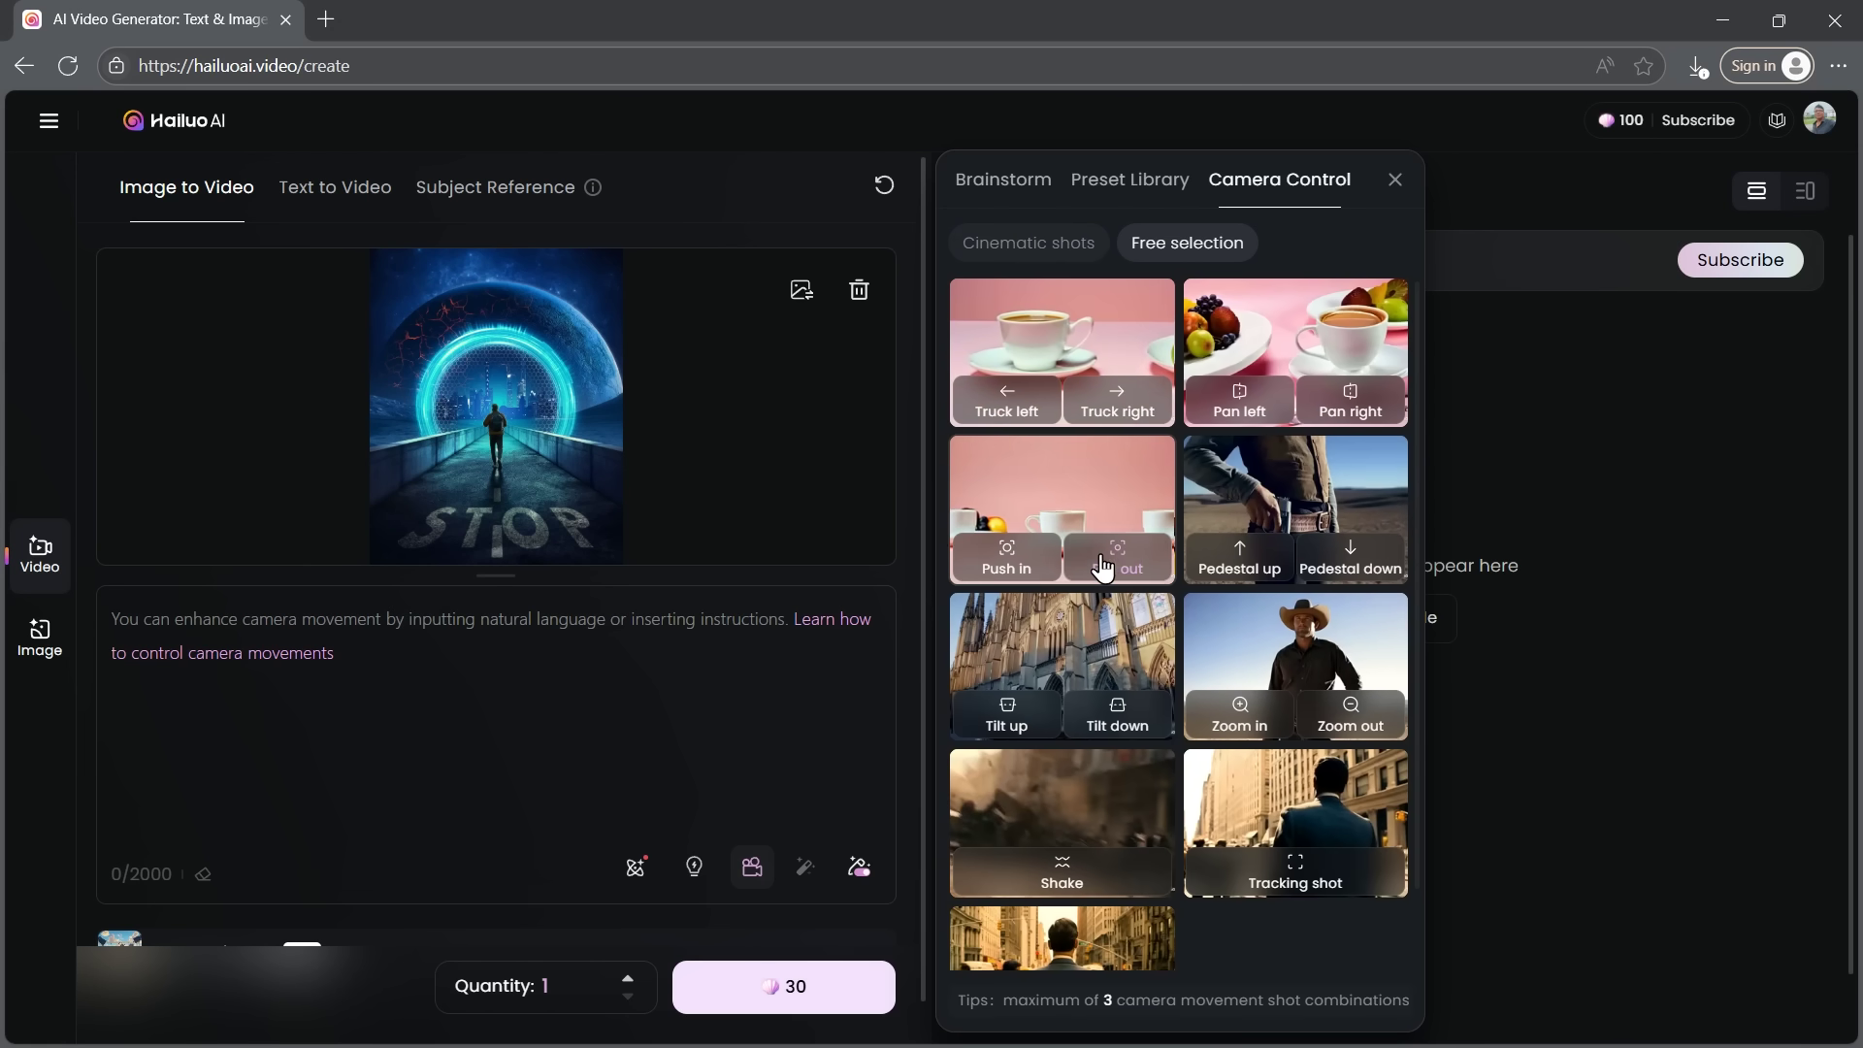
pyautogui.click(1016, 250)
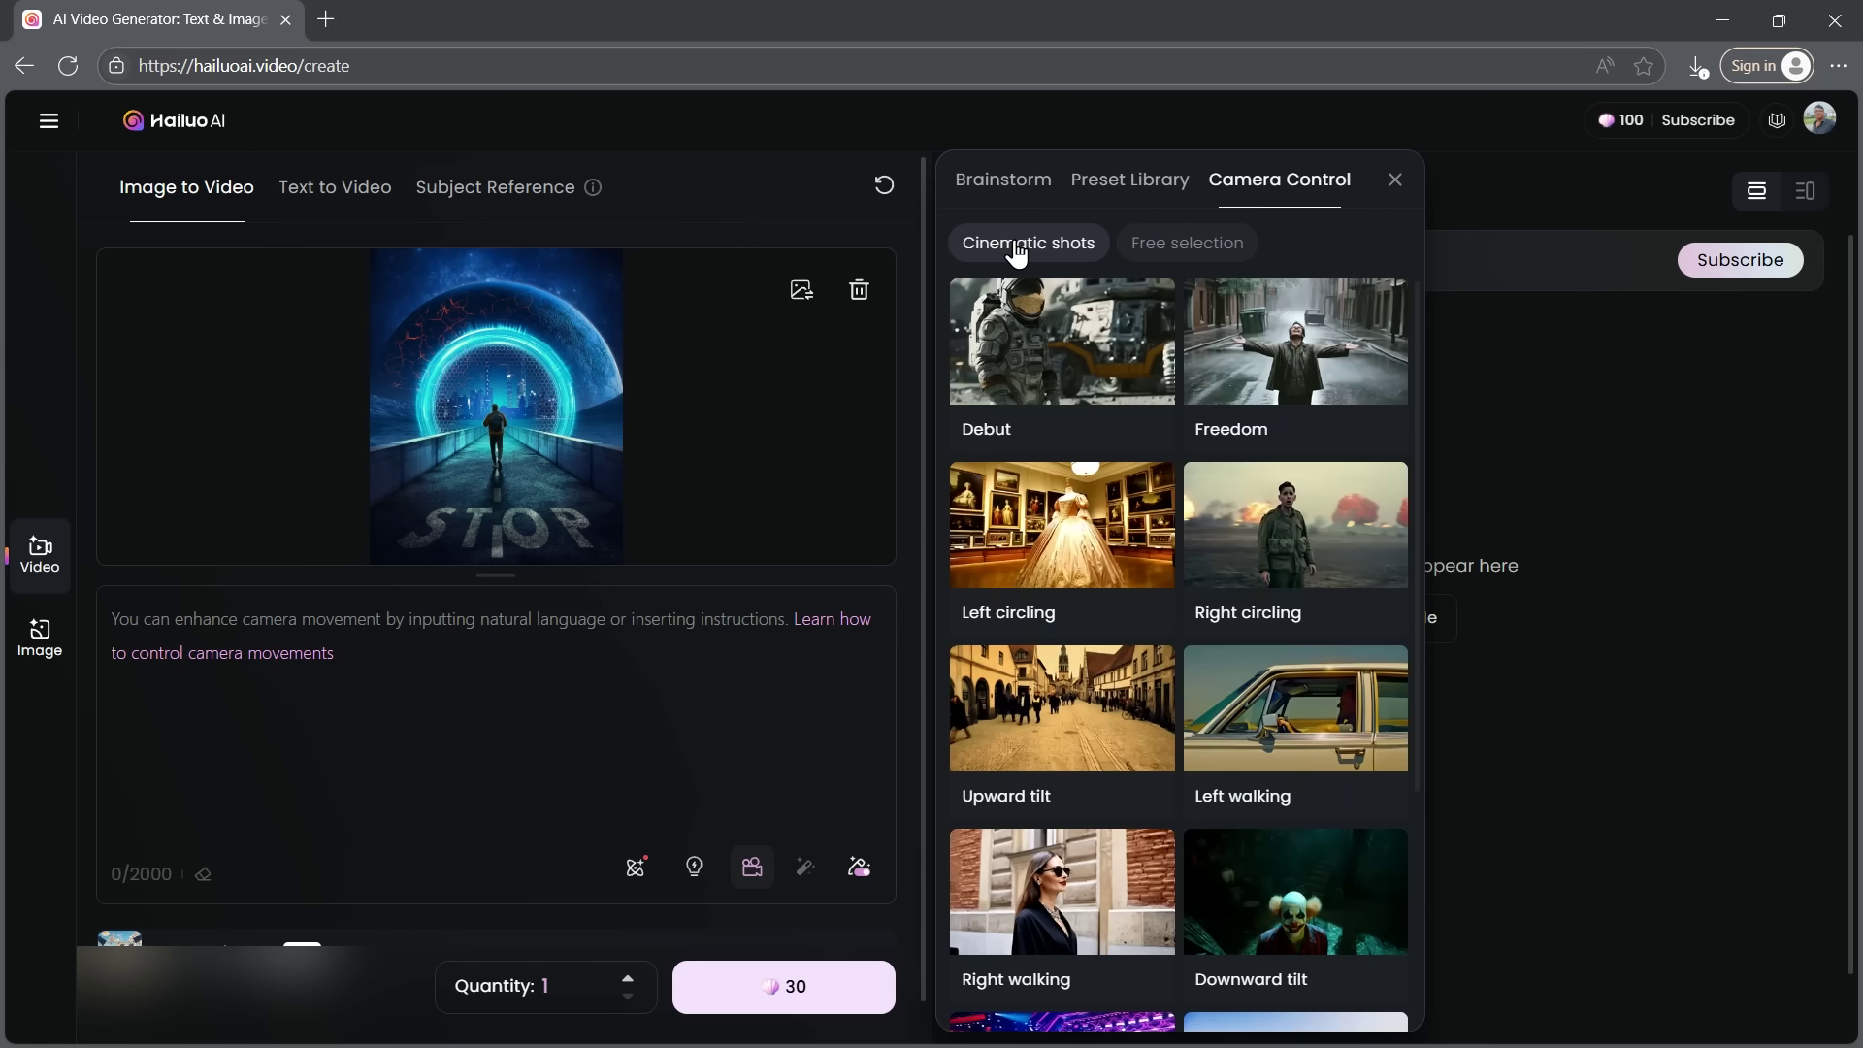
pyautogui.click(1064, 723)
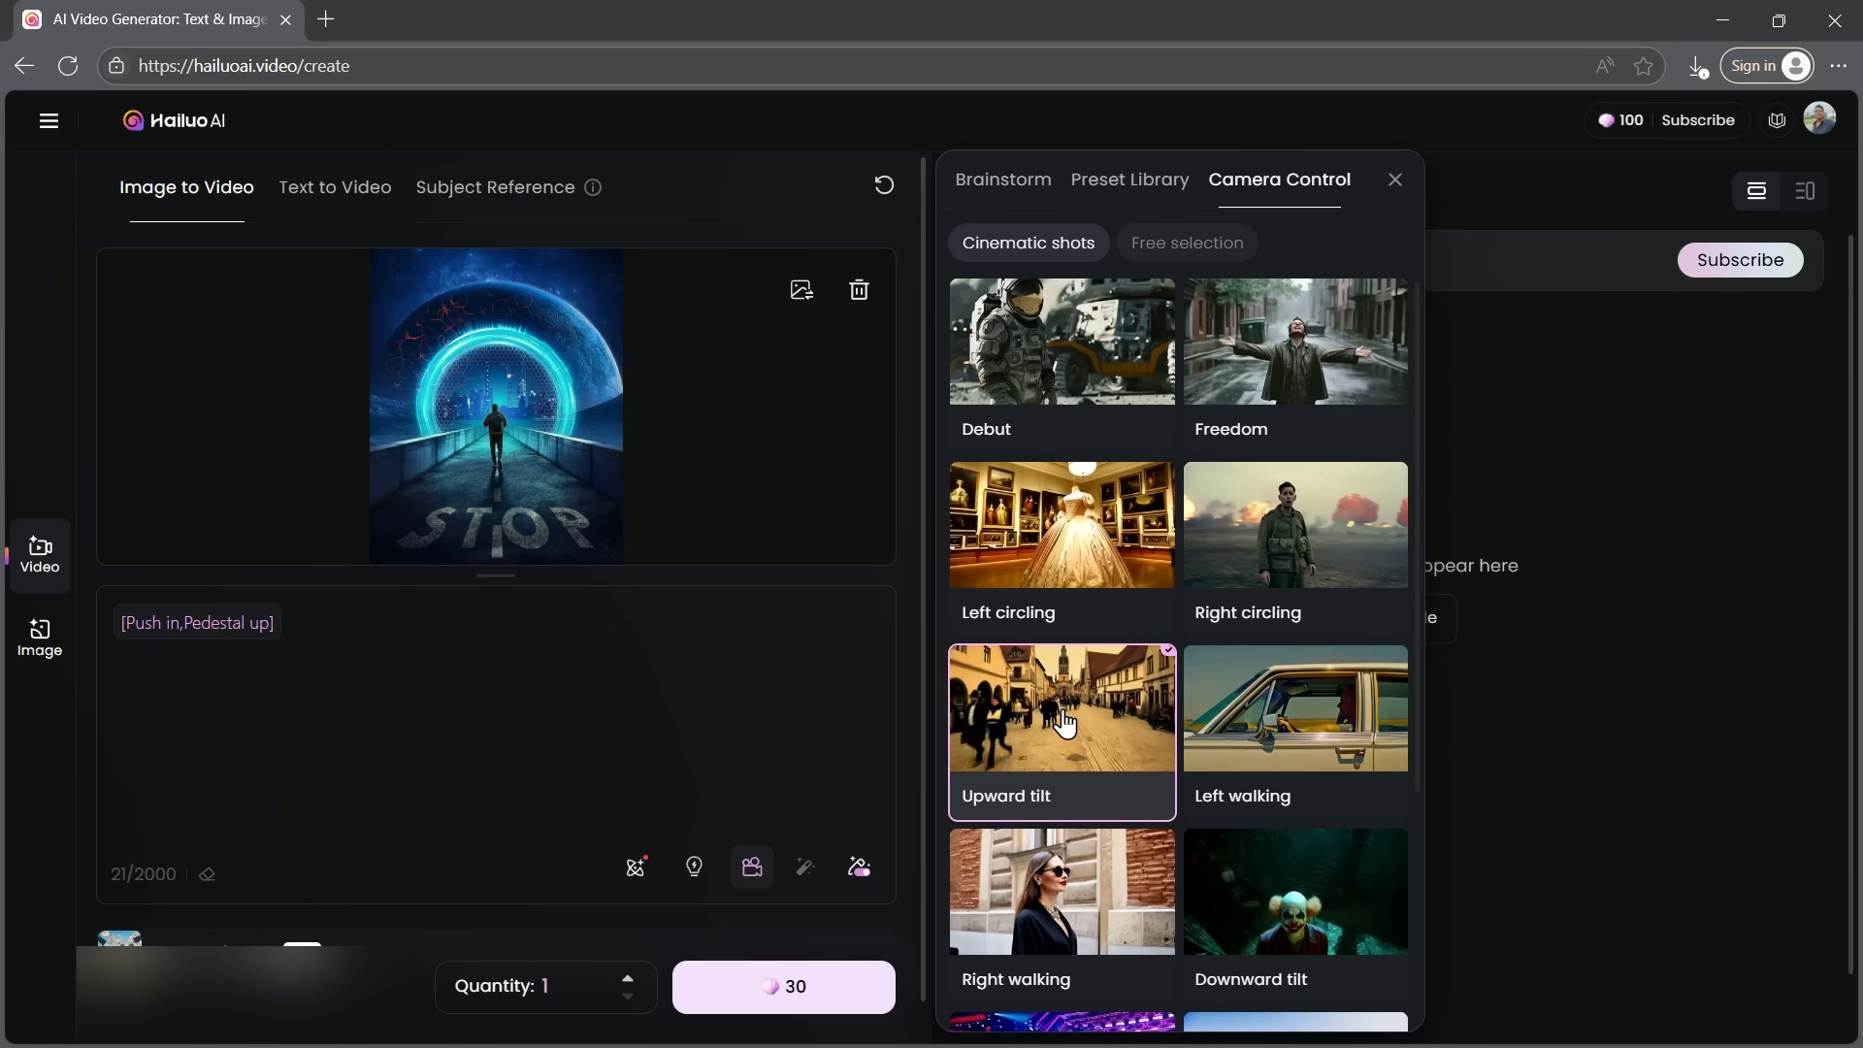
pyautogui.click(1394, 174)
# - Paste 'a person walking towards a glowing, futuristic portal that leads to a cityscape.' after the tag
pyautogui.click(343, 644)
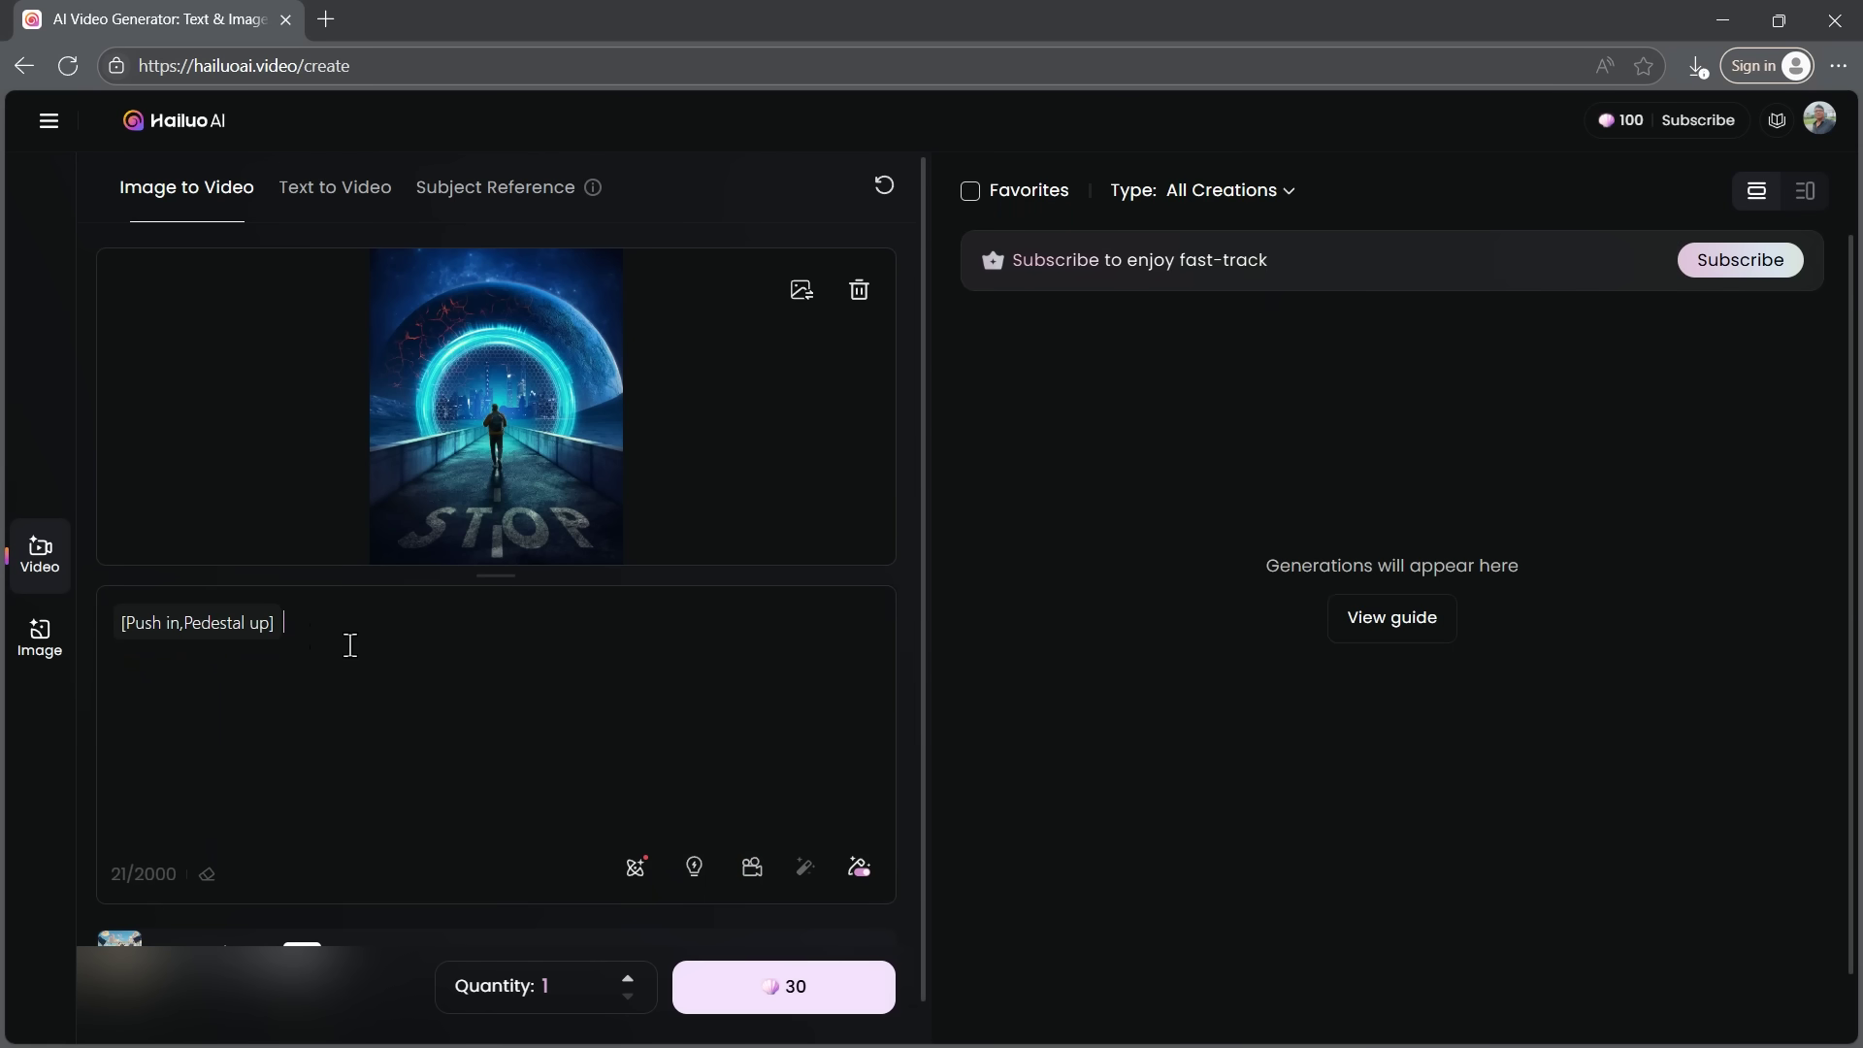
pyautogui.write('a person walking towards a glowing, futuristic portal that leads to a cityscape.')
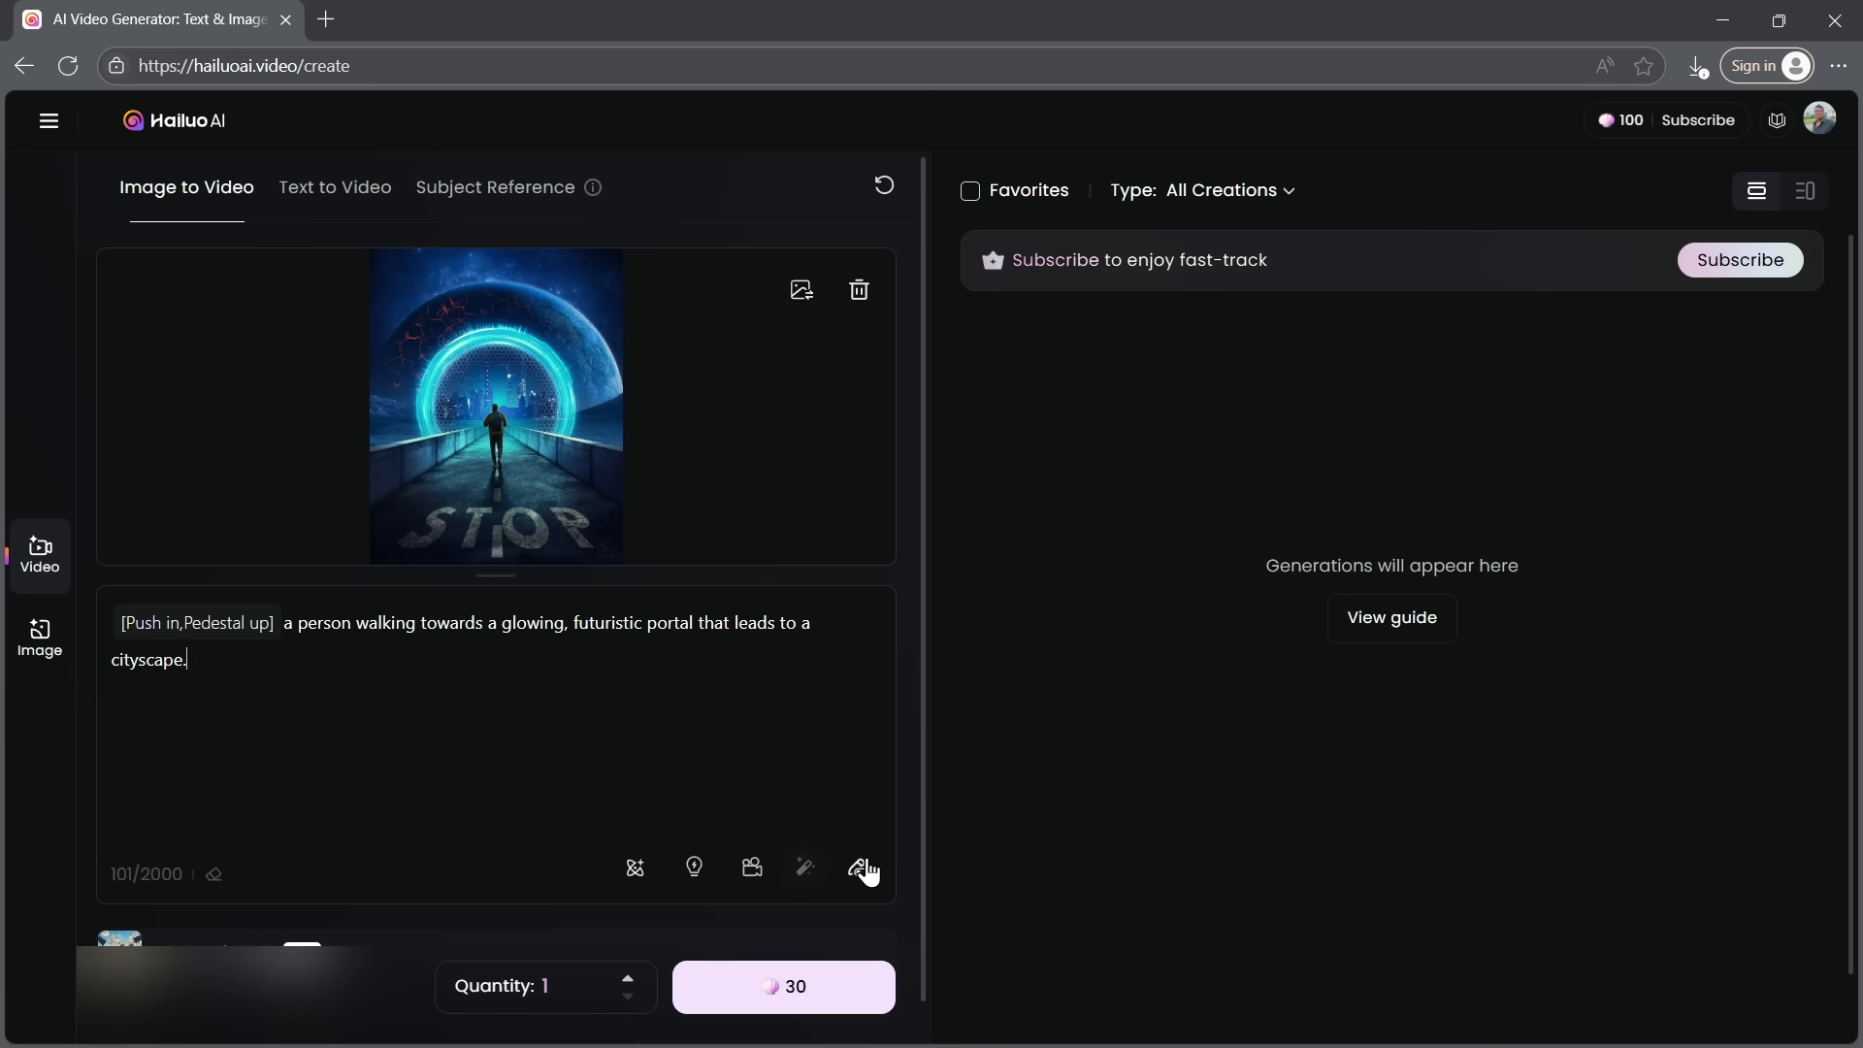
pyautogui.click(695, 868)
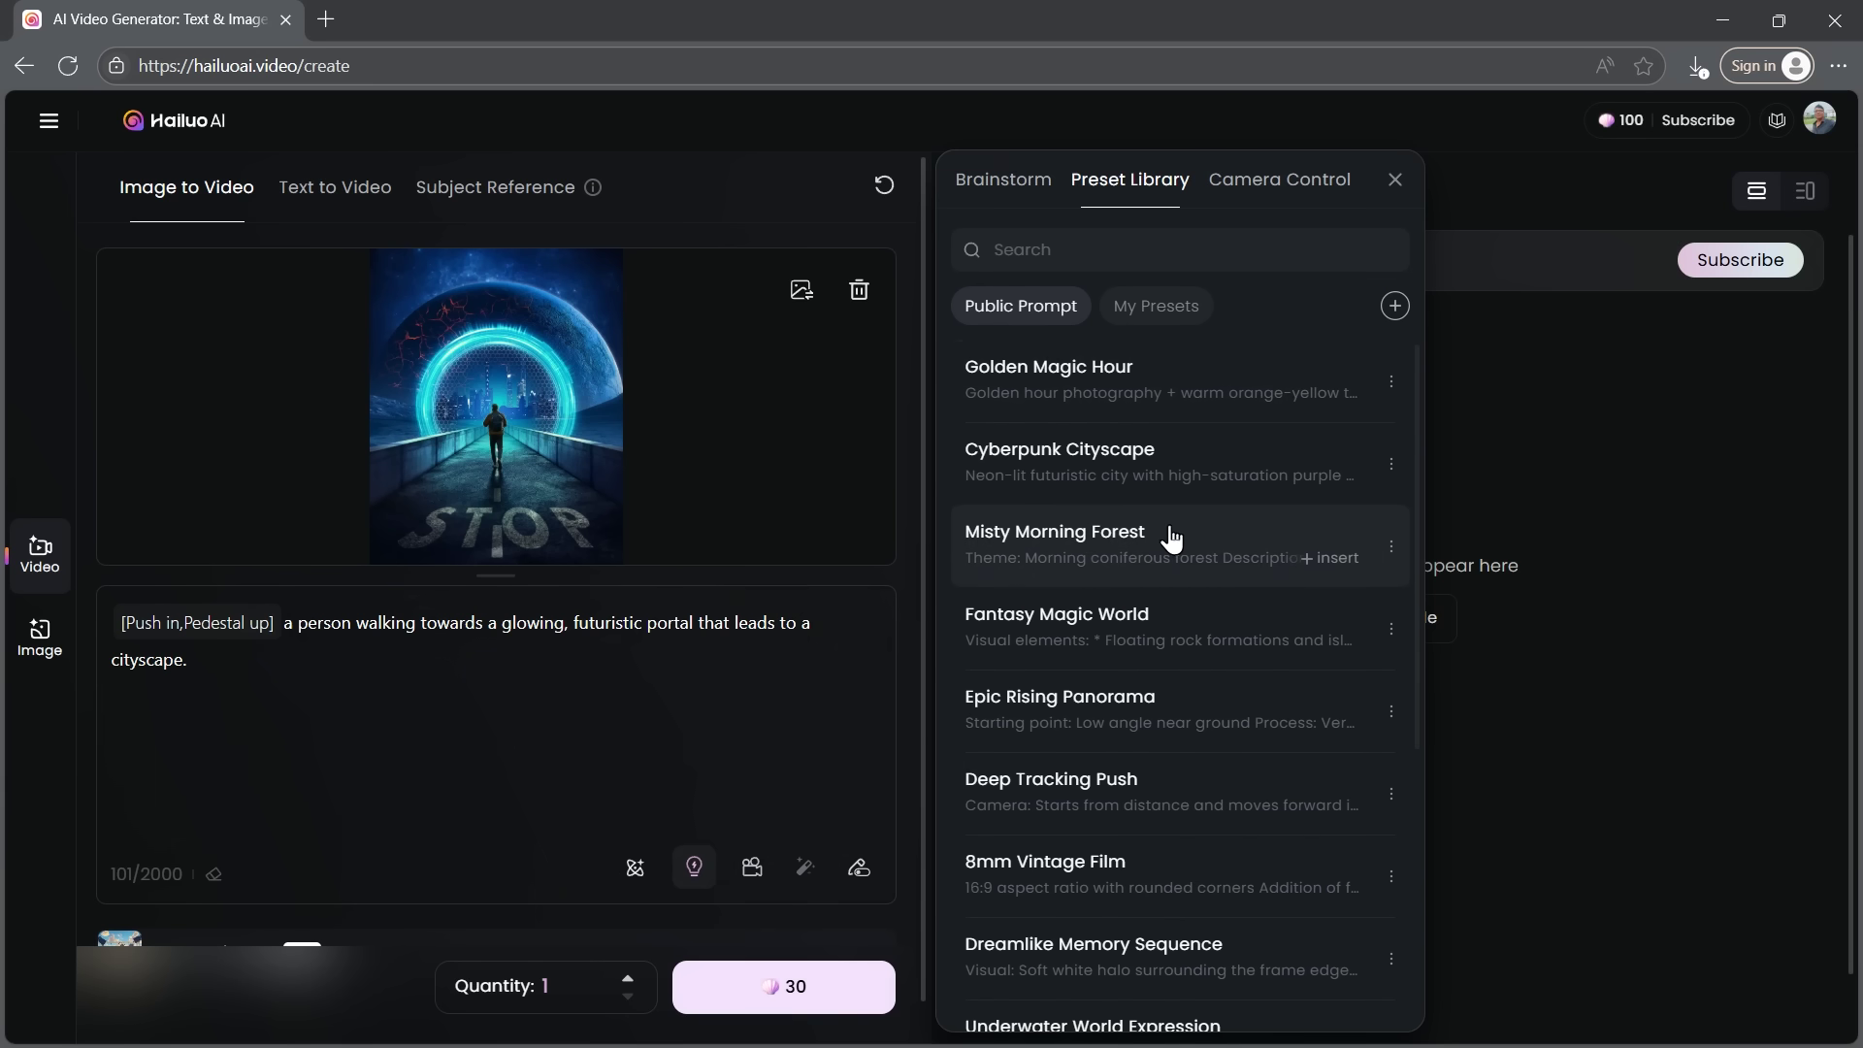
pyautogui.click(1394, 181)
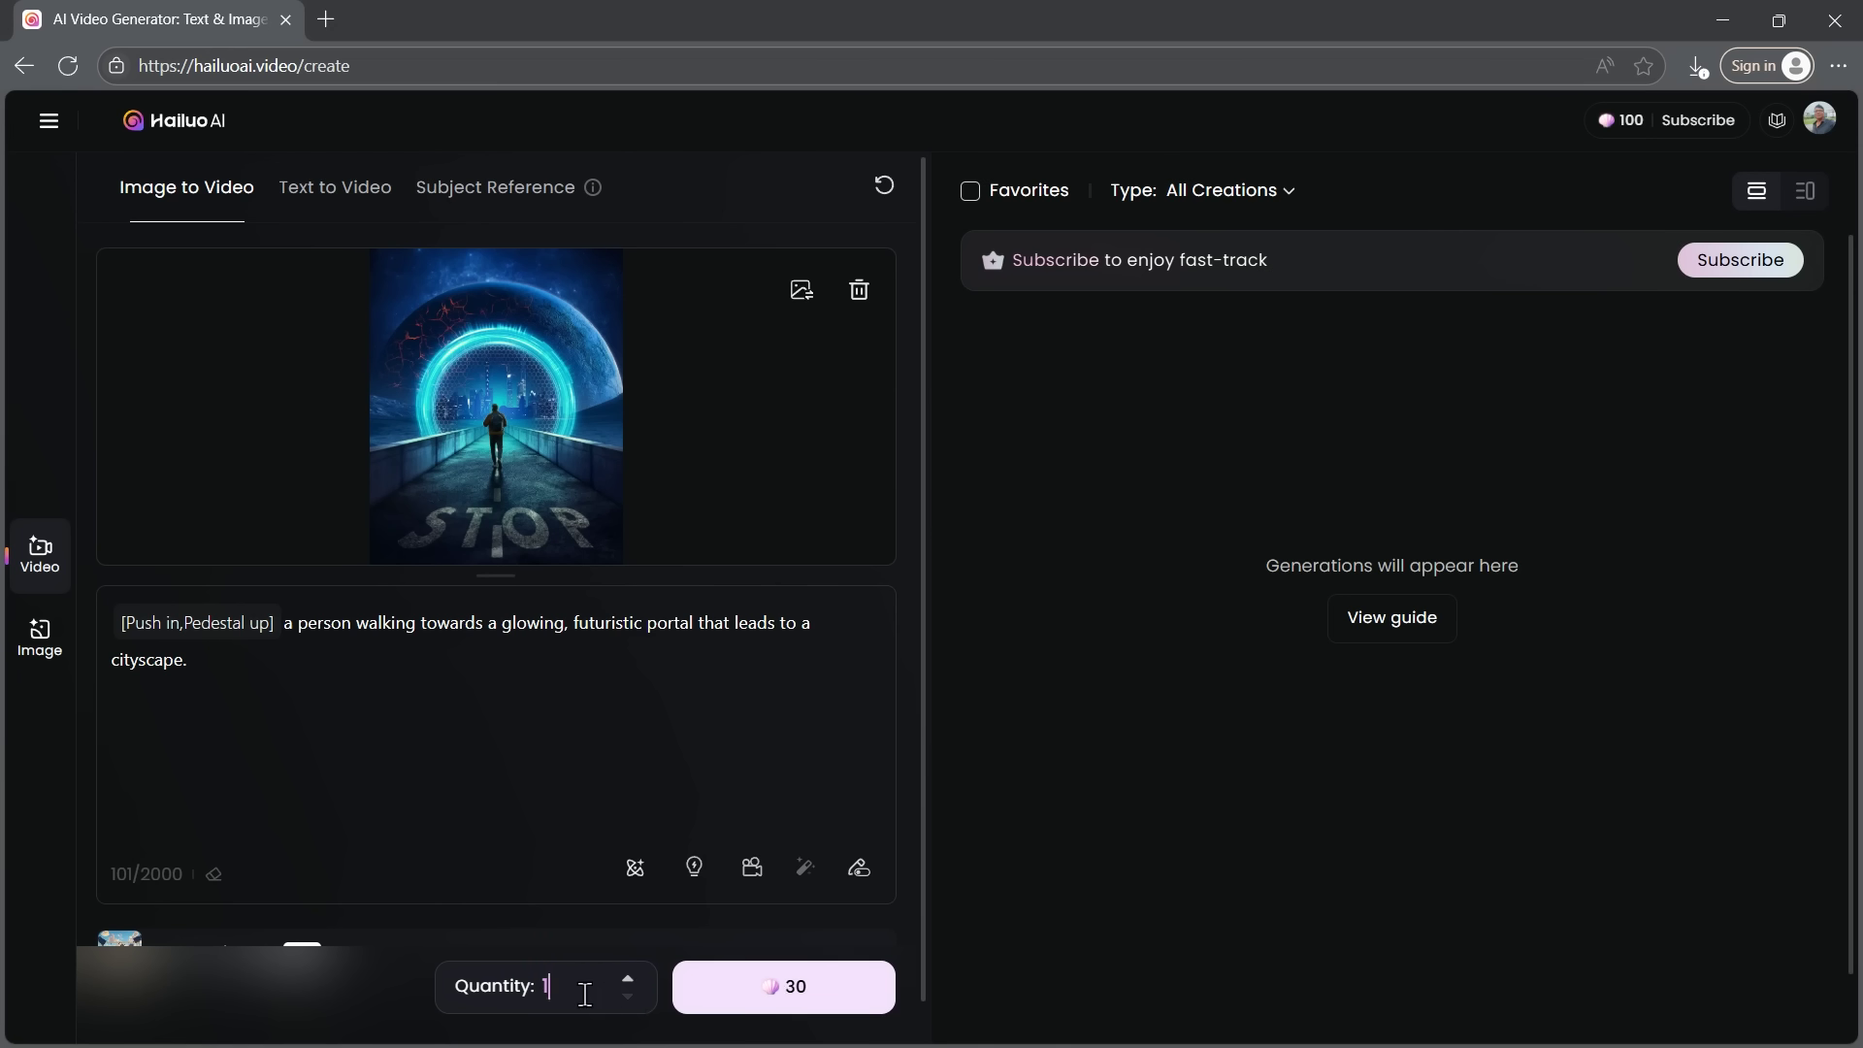
# - Generate the 6-second portal clip for 30 credits, leaving 70 credits
pyautogui.click(795, 997)
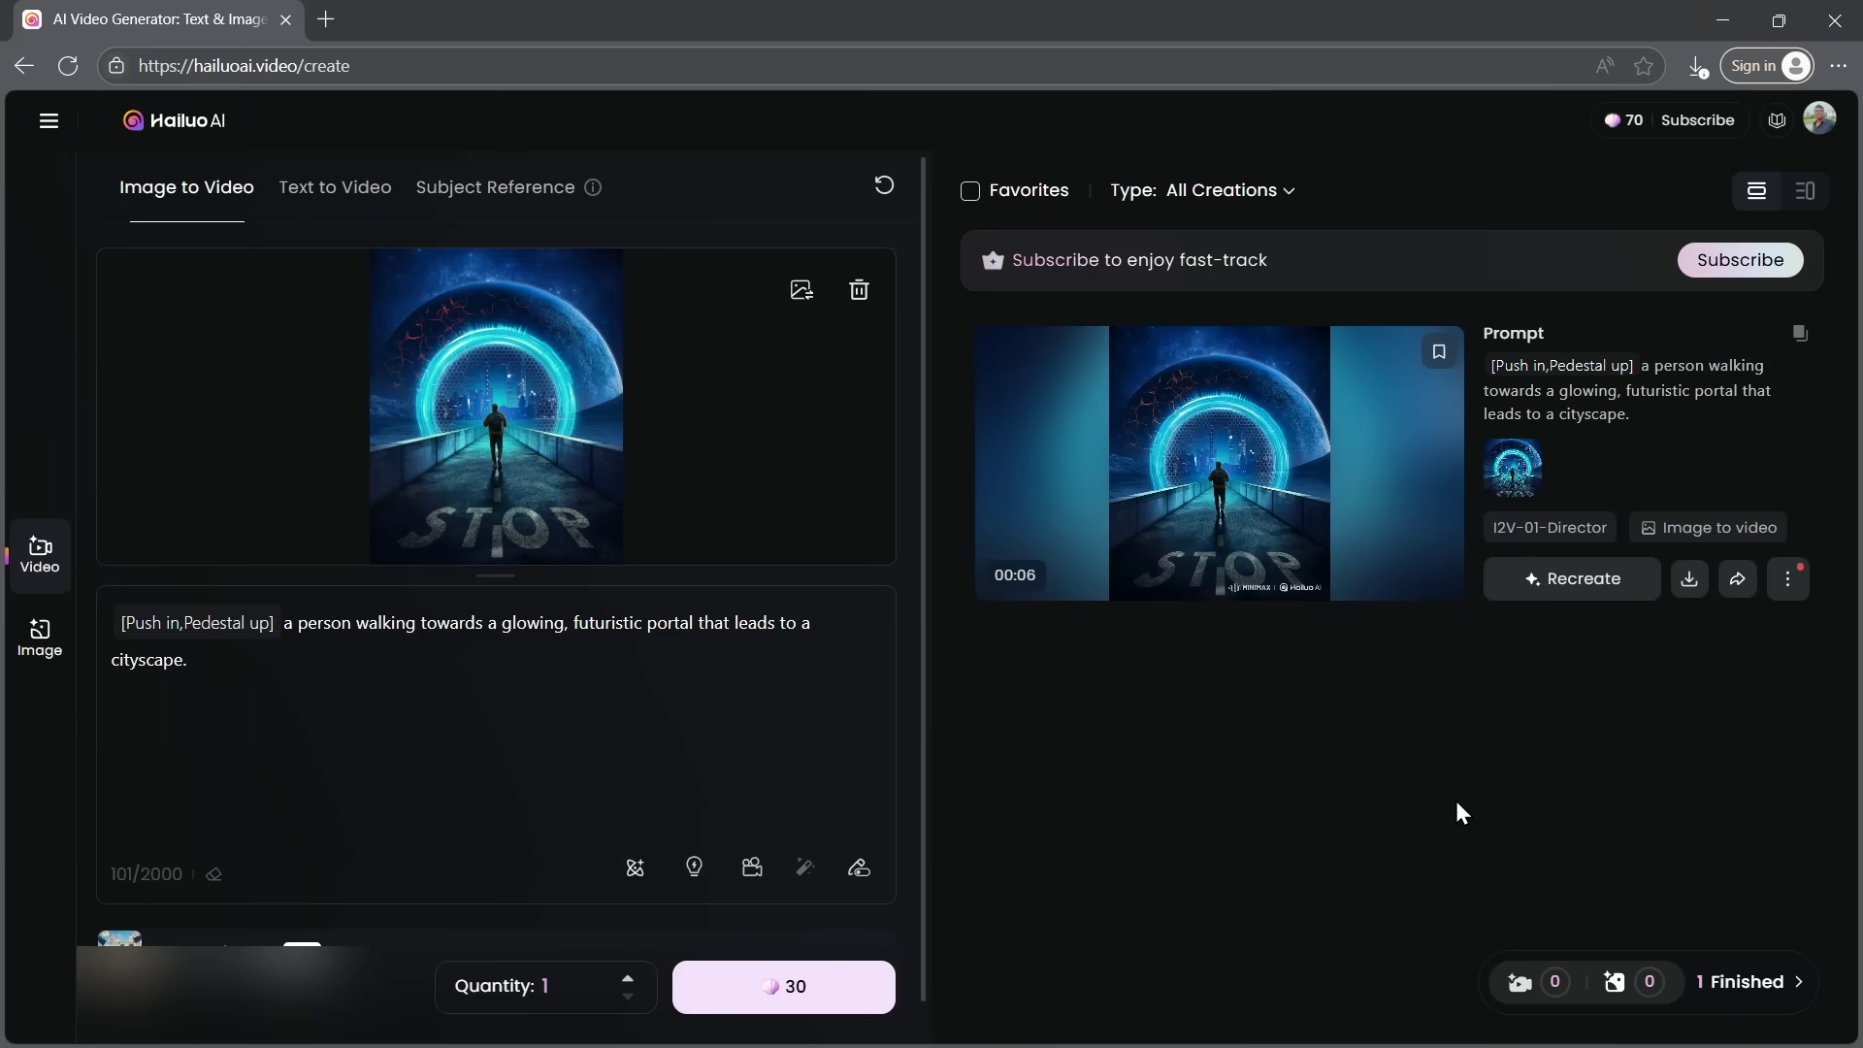
# - Download the finished portal video and save it as Portal.mp4
pyautogui.moveTo(1195, 436)
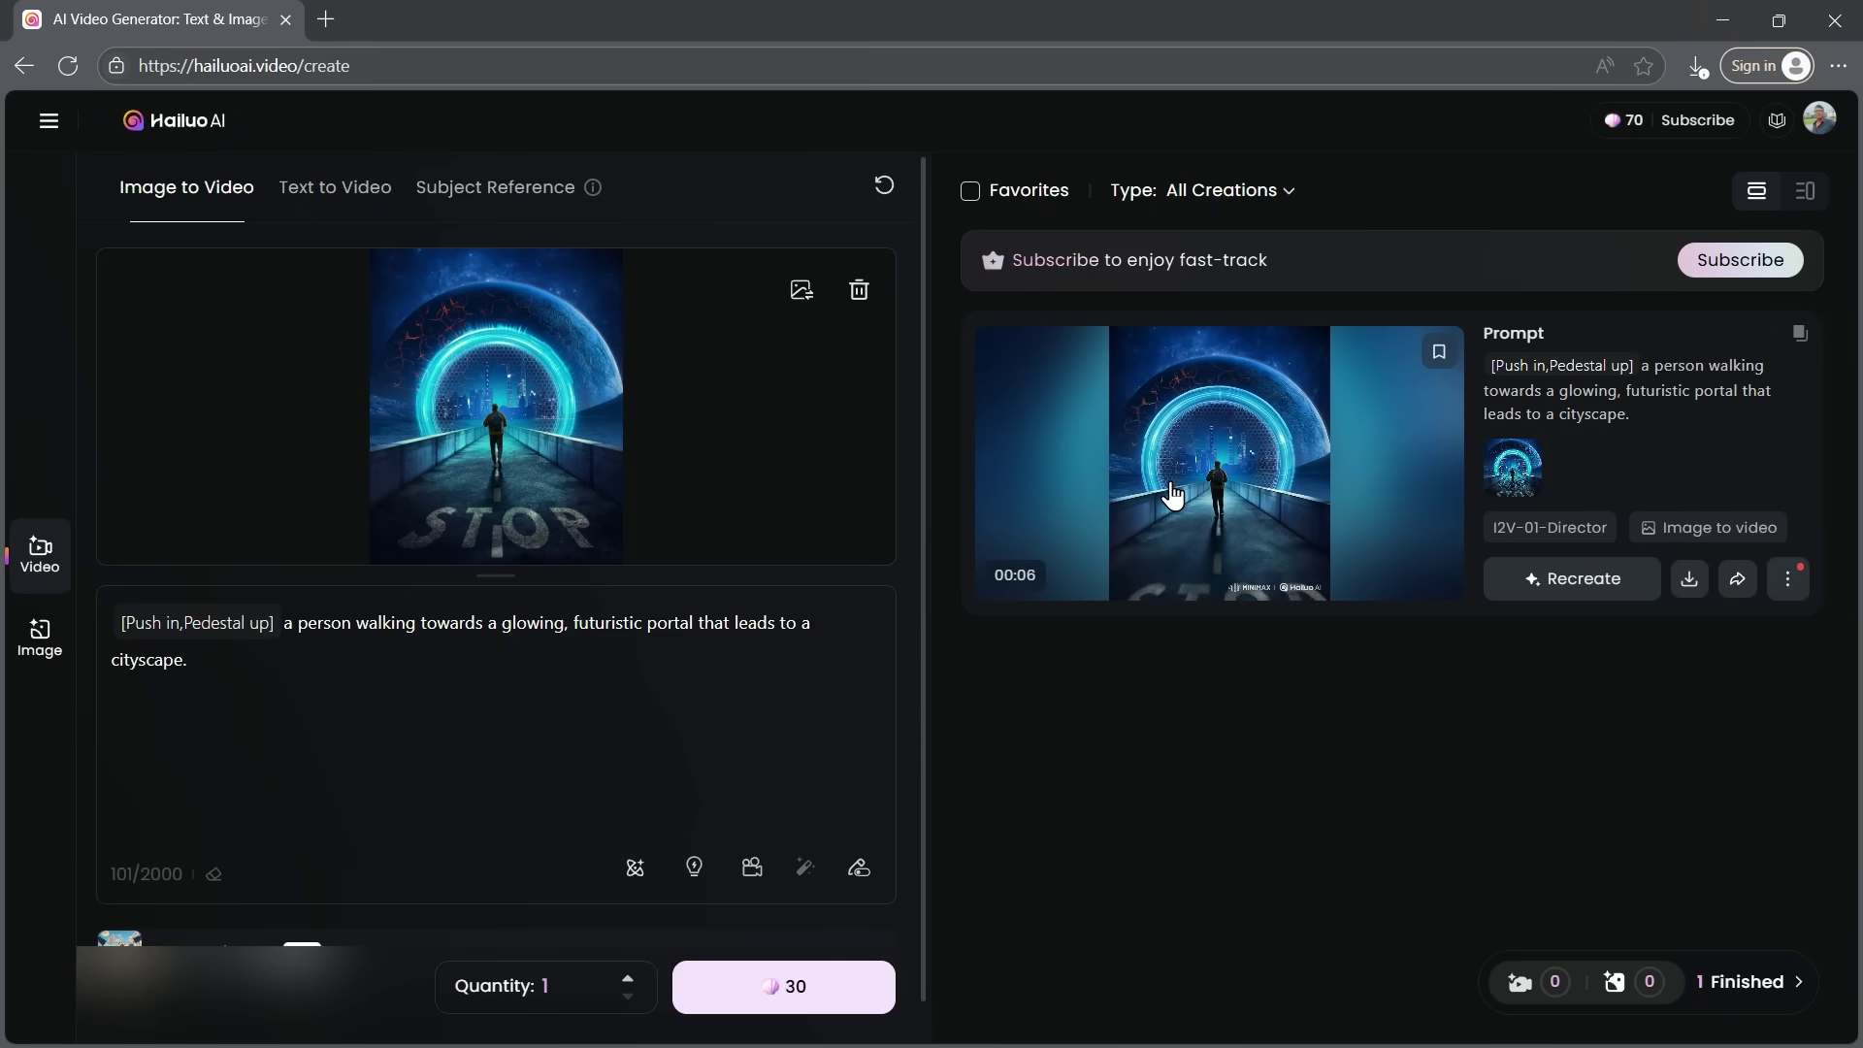
pyautogui.click(1219, 503)
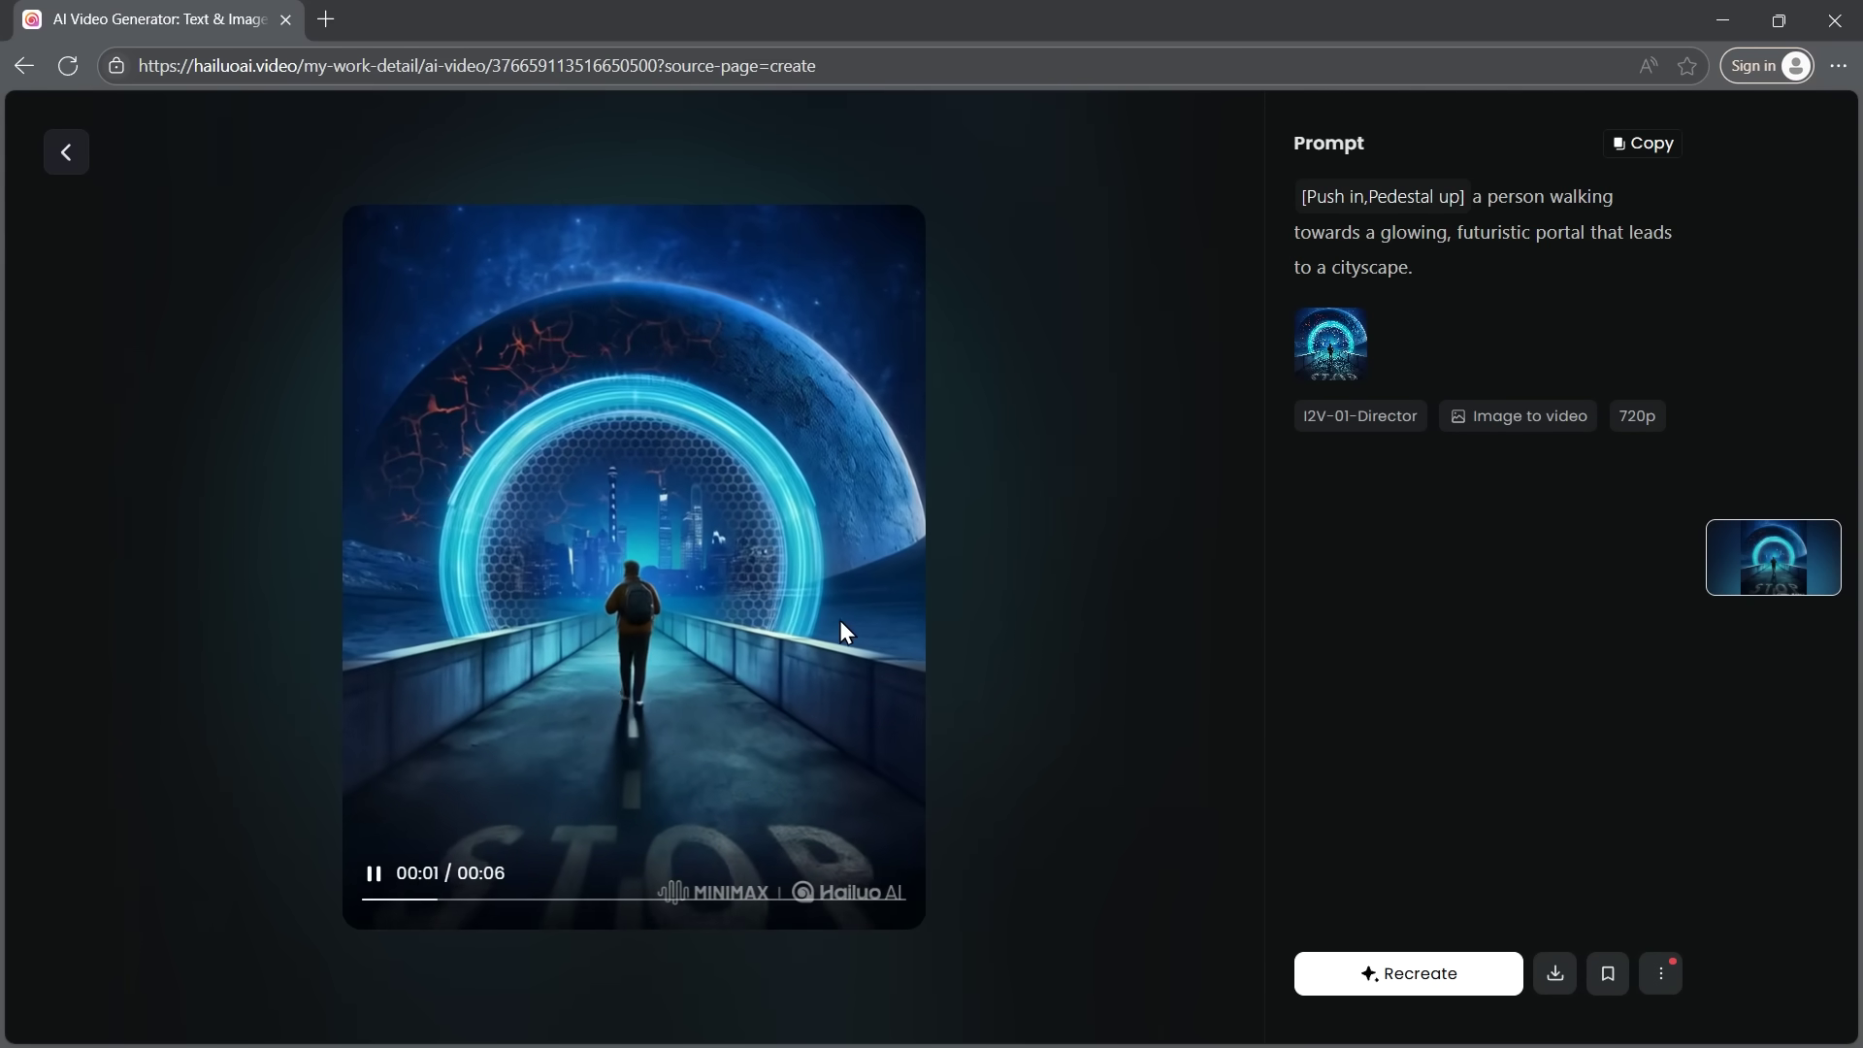
pyautogui.click(1556, 975)
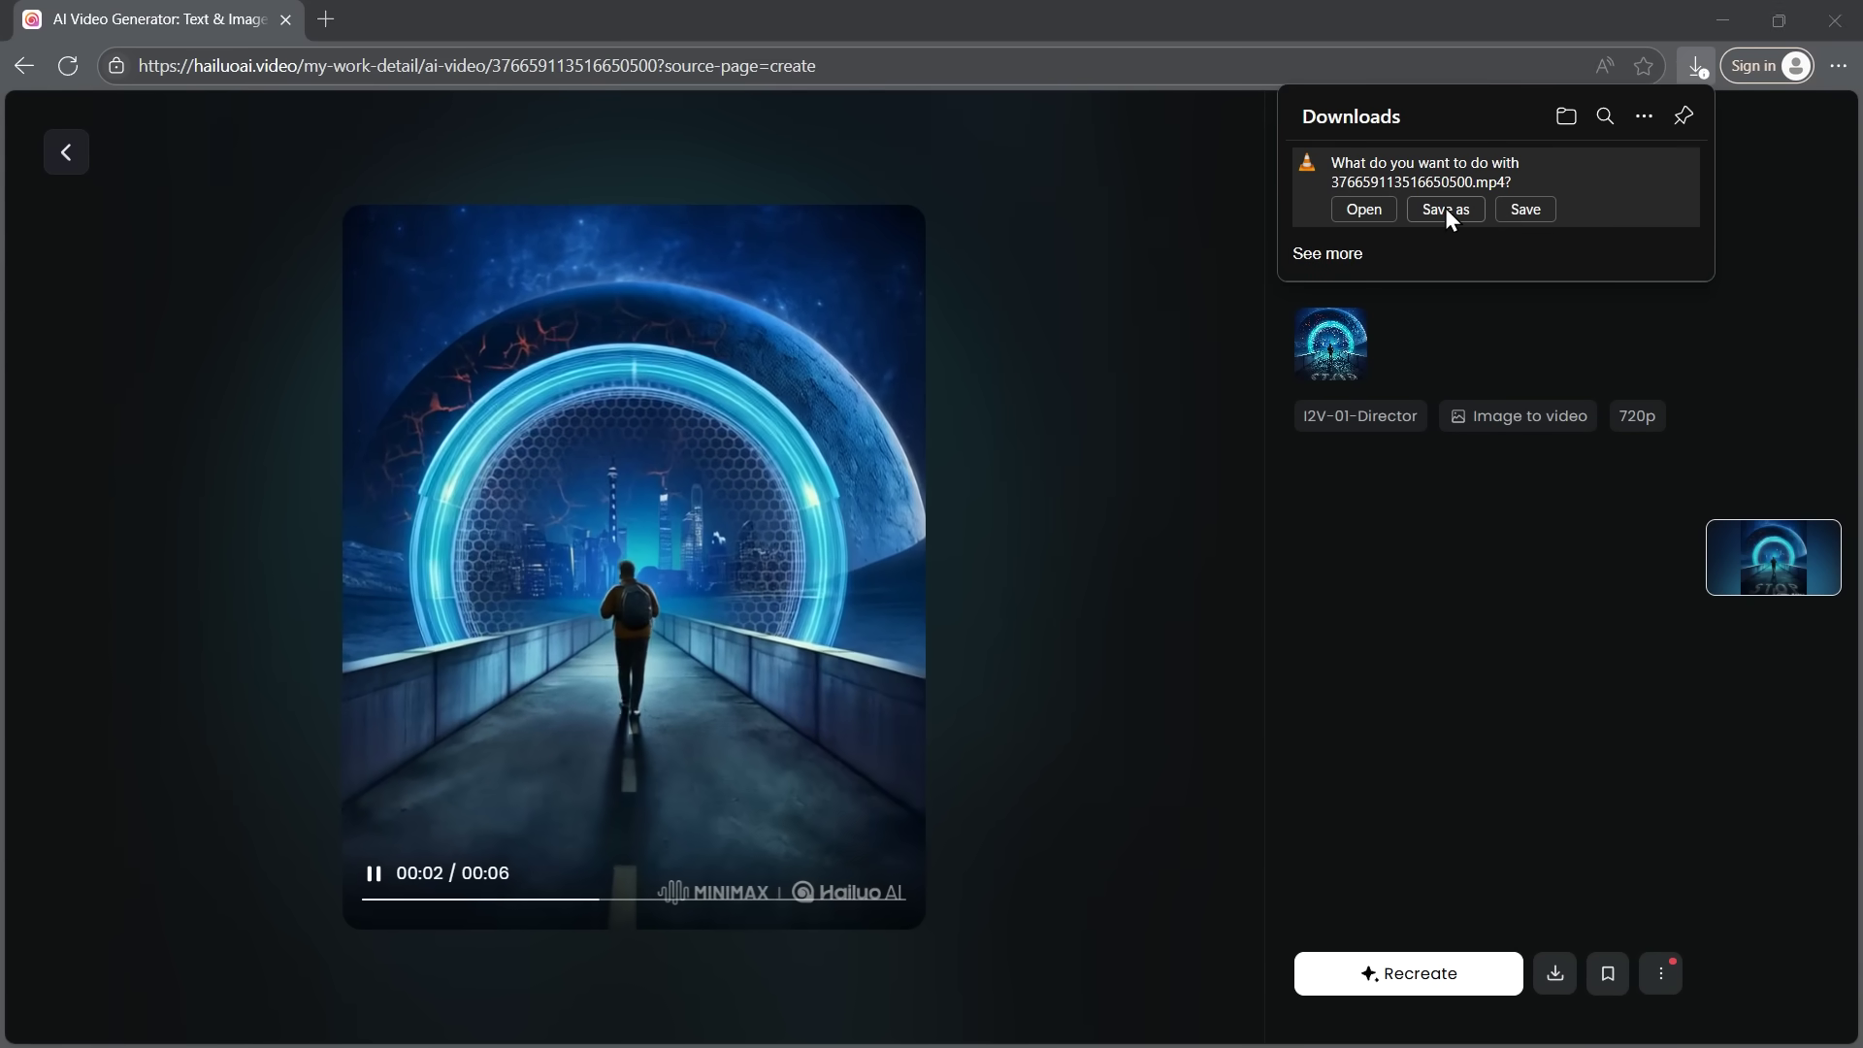
pyautogui.click(1446, 209)
pyautogui.write('Portal')
pyautogui.press('Return')
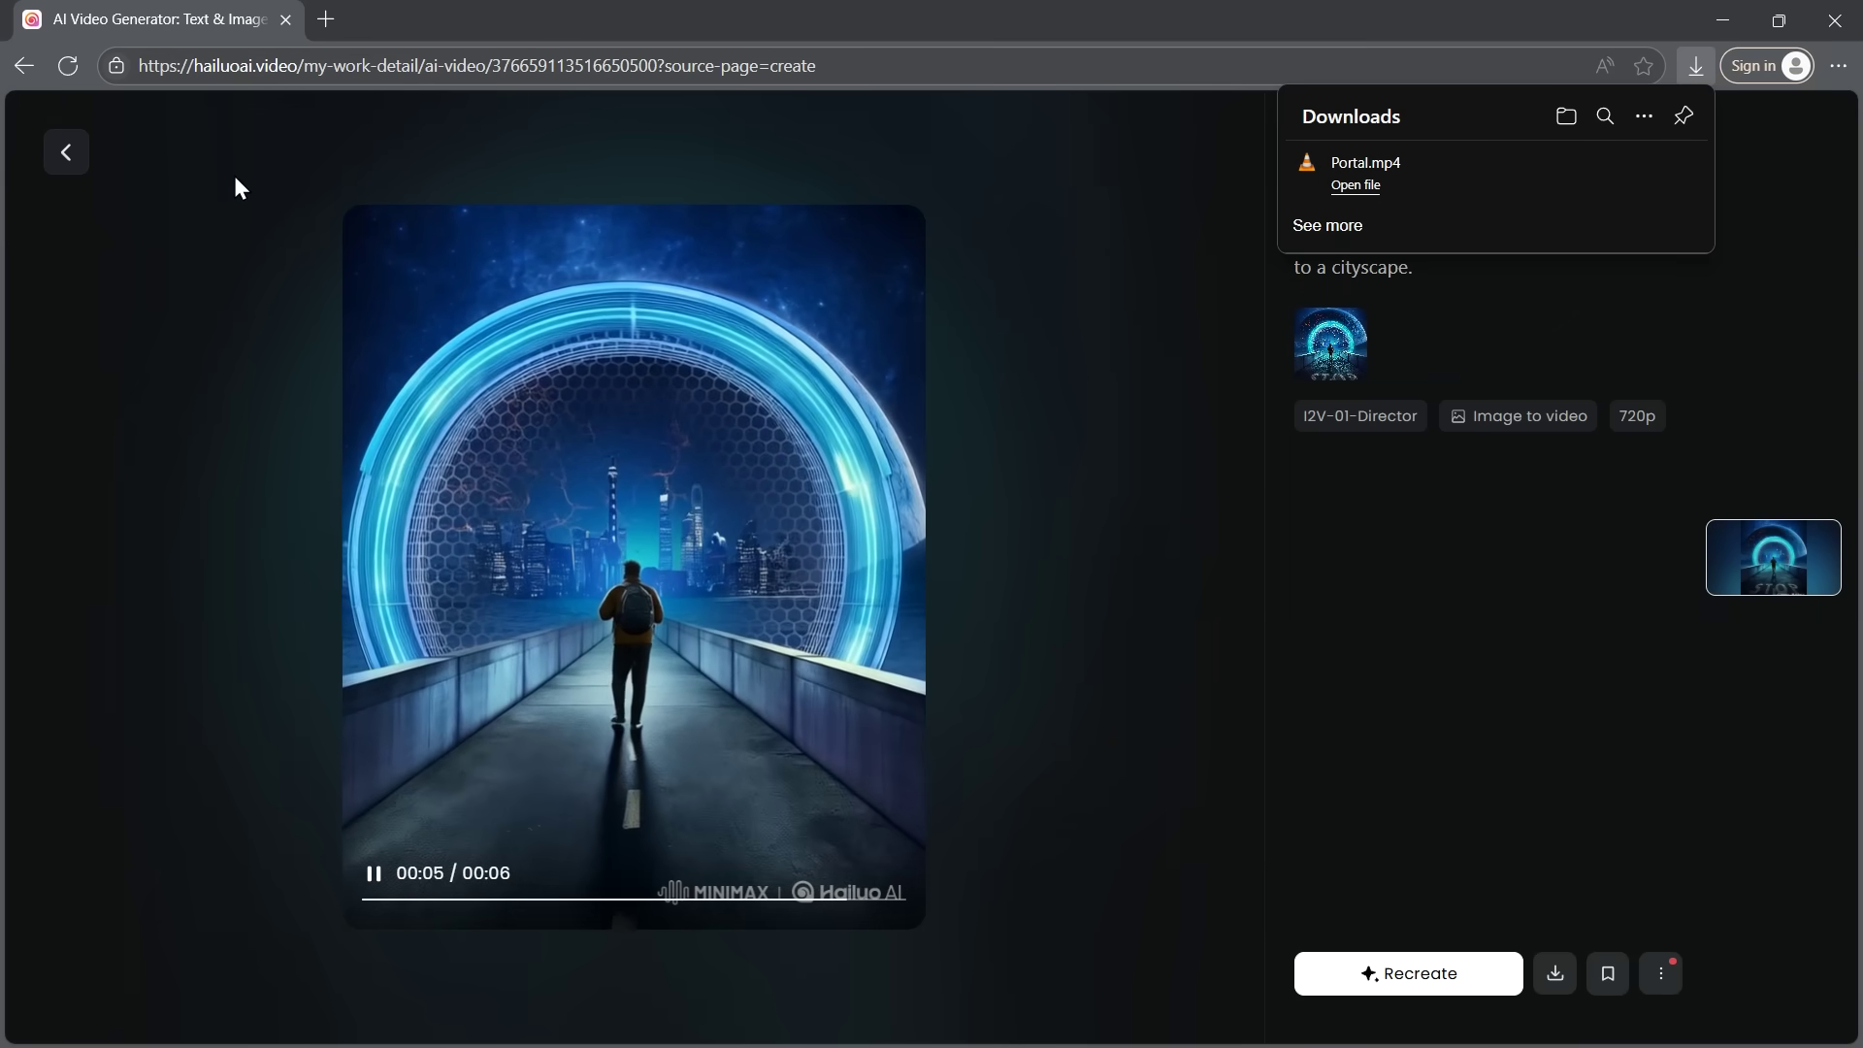
# - Back on the creation page, upload the mushroom-lake image Pic_3.jpg
pyautogui.click(67, 152)
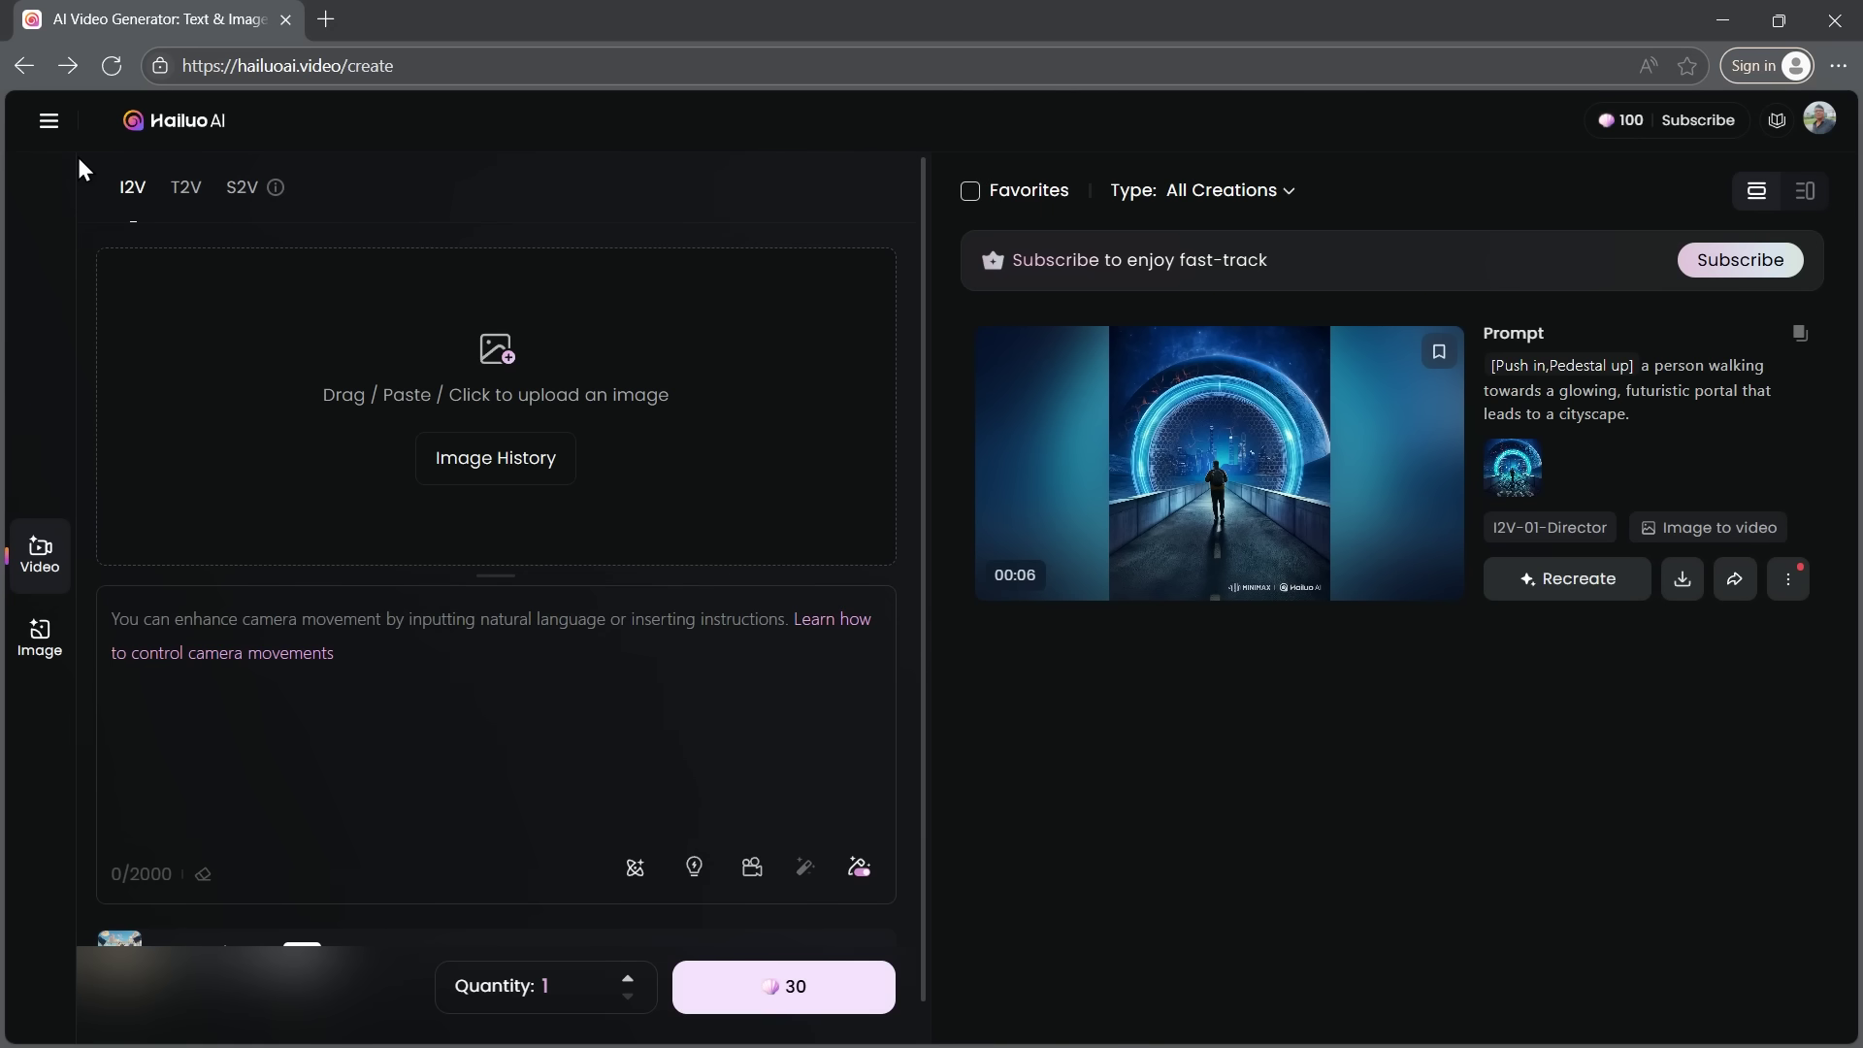
pyautogui.click(492, 364)
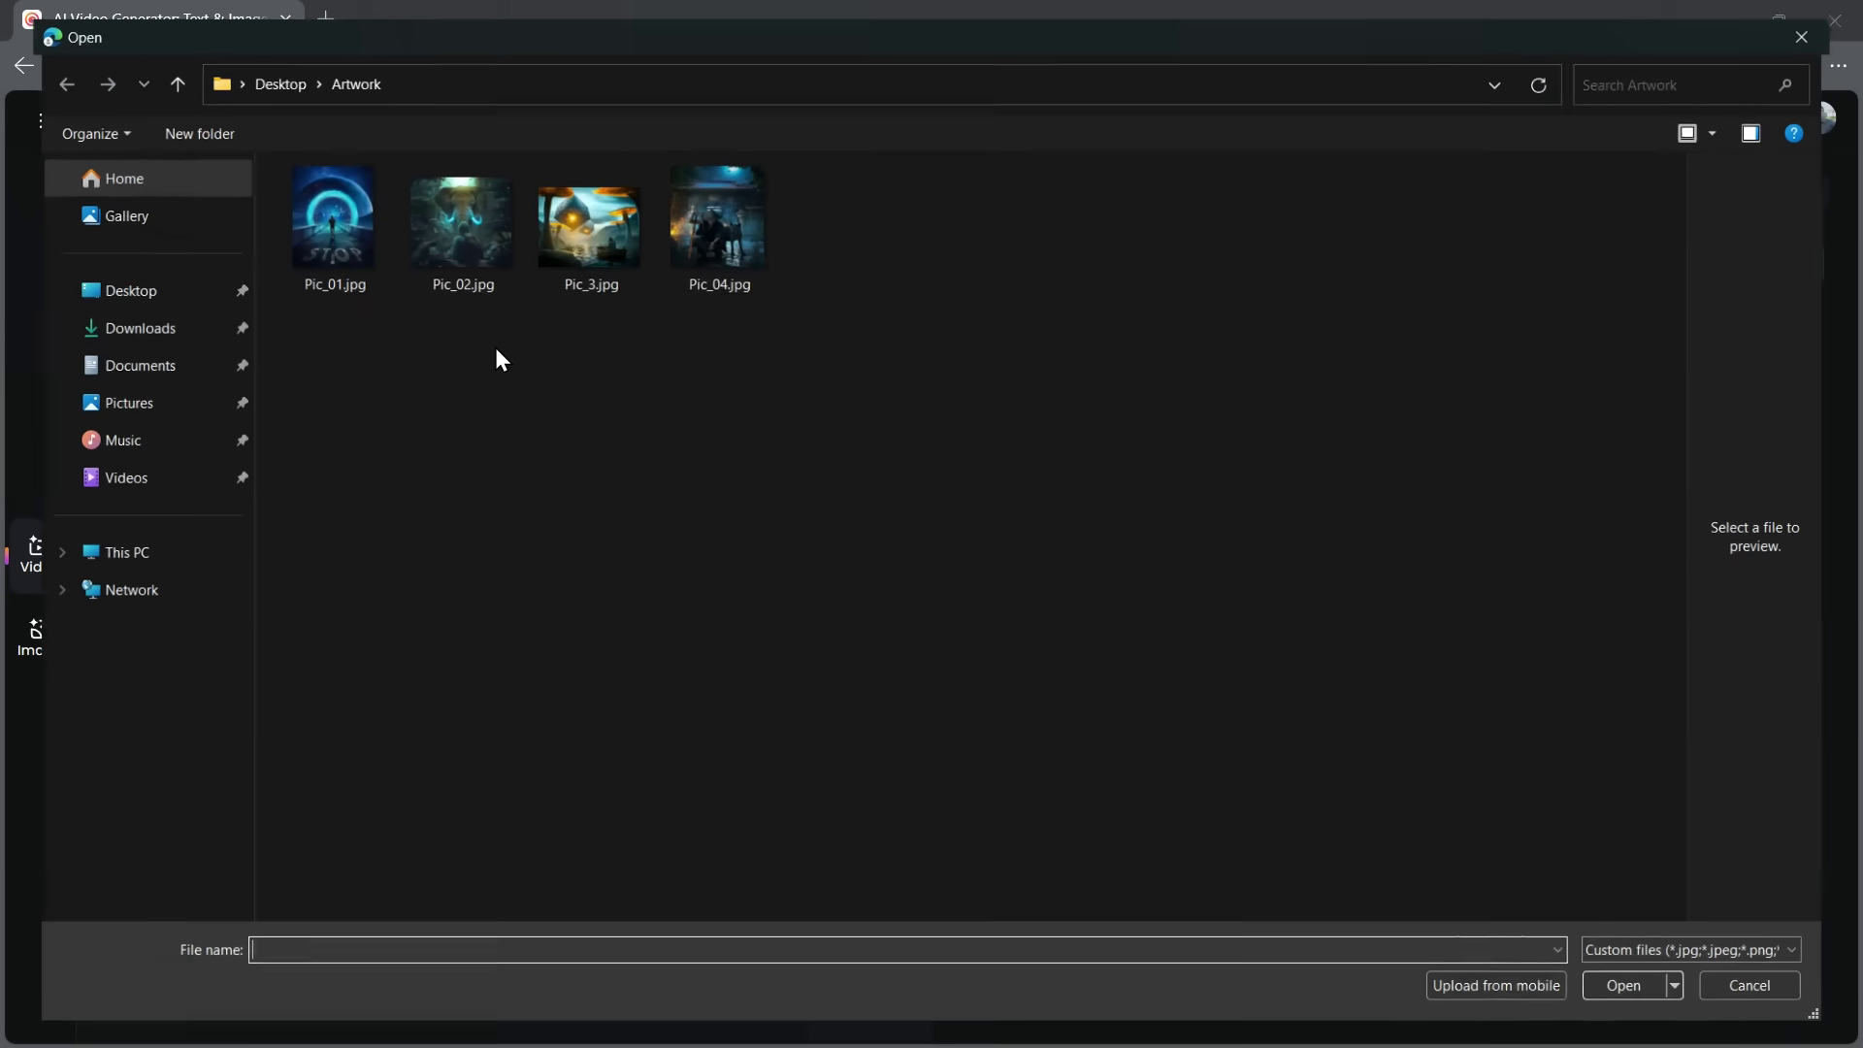
pyautogui.doubleClick(600, 221)
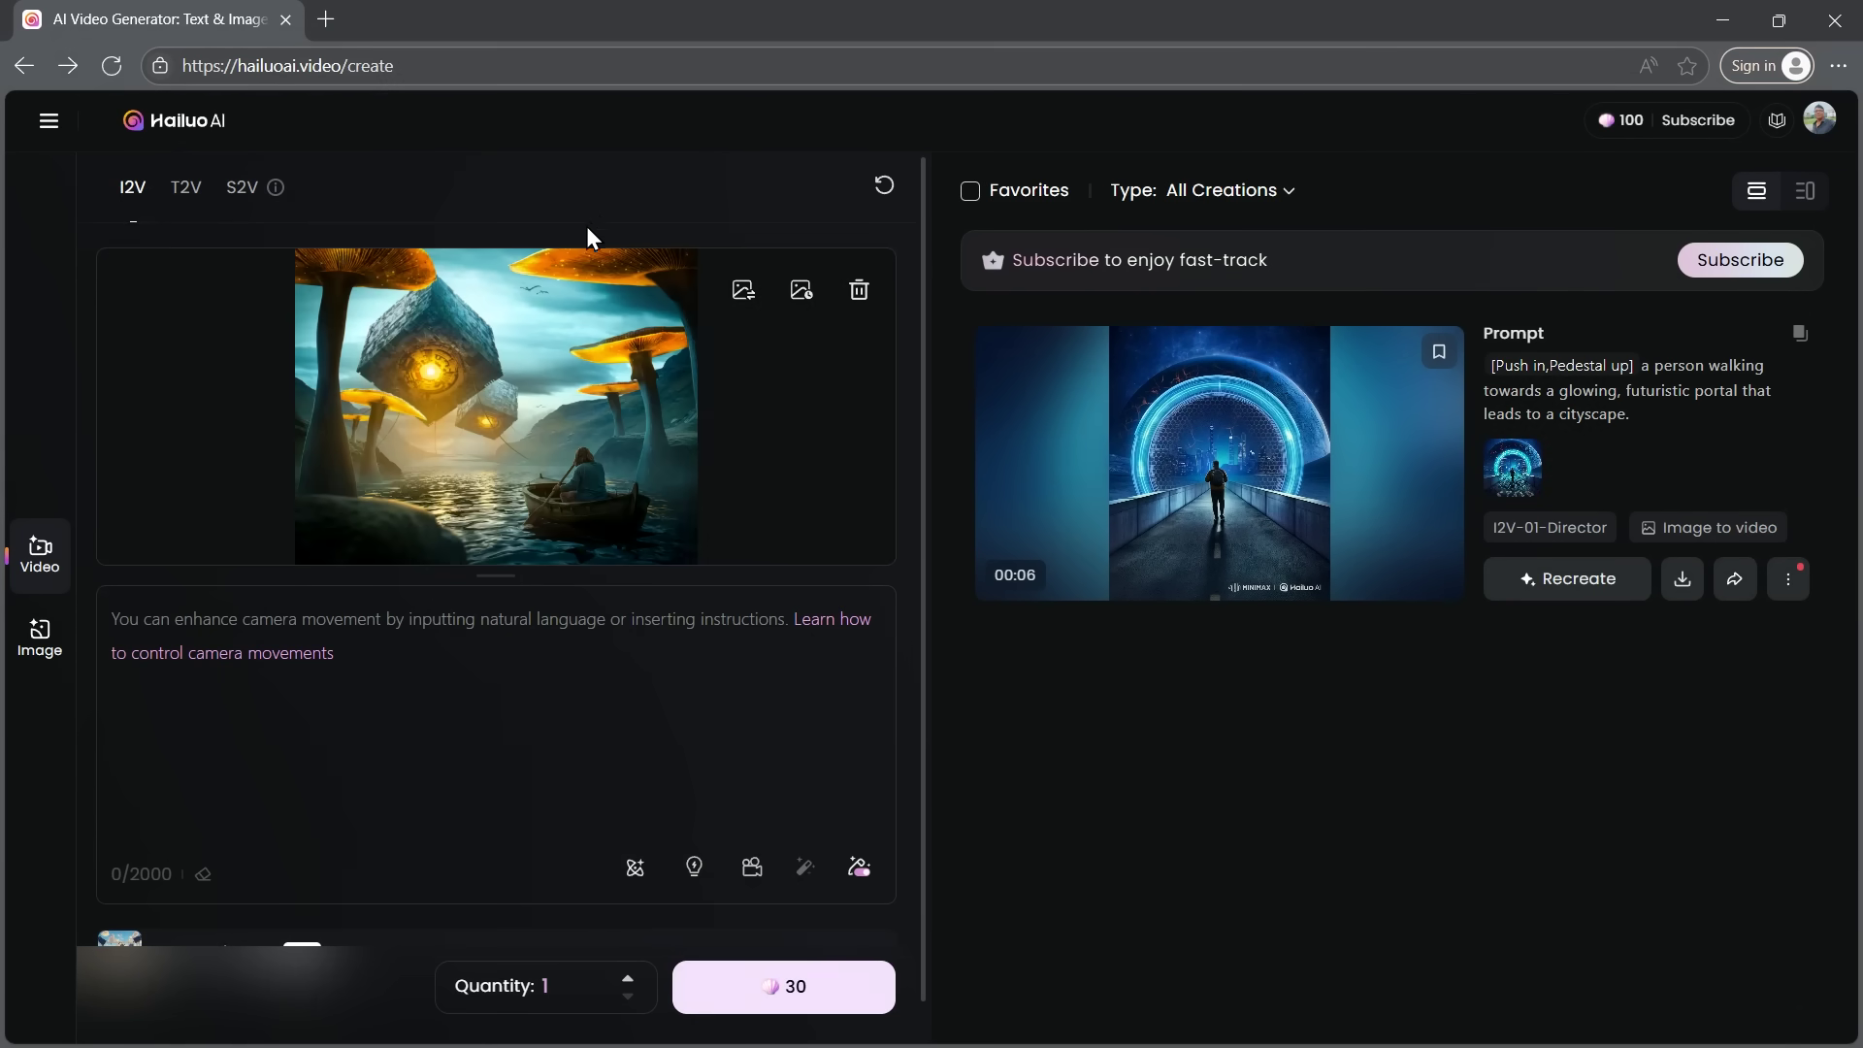
# - Apply Left circling [Truck left,Pan right,Tracking shot] and paste the floating-cubes scene prompt after it
pyautogui.click(752, 866)
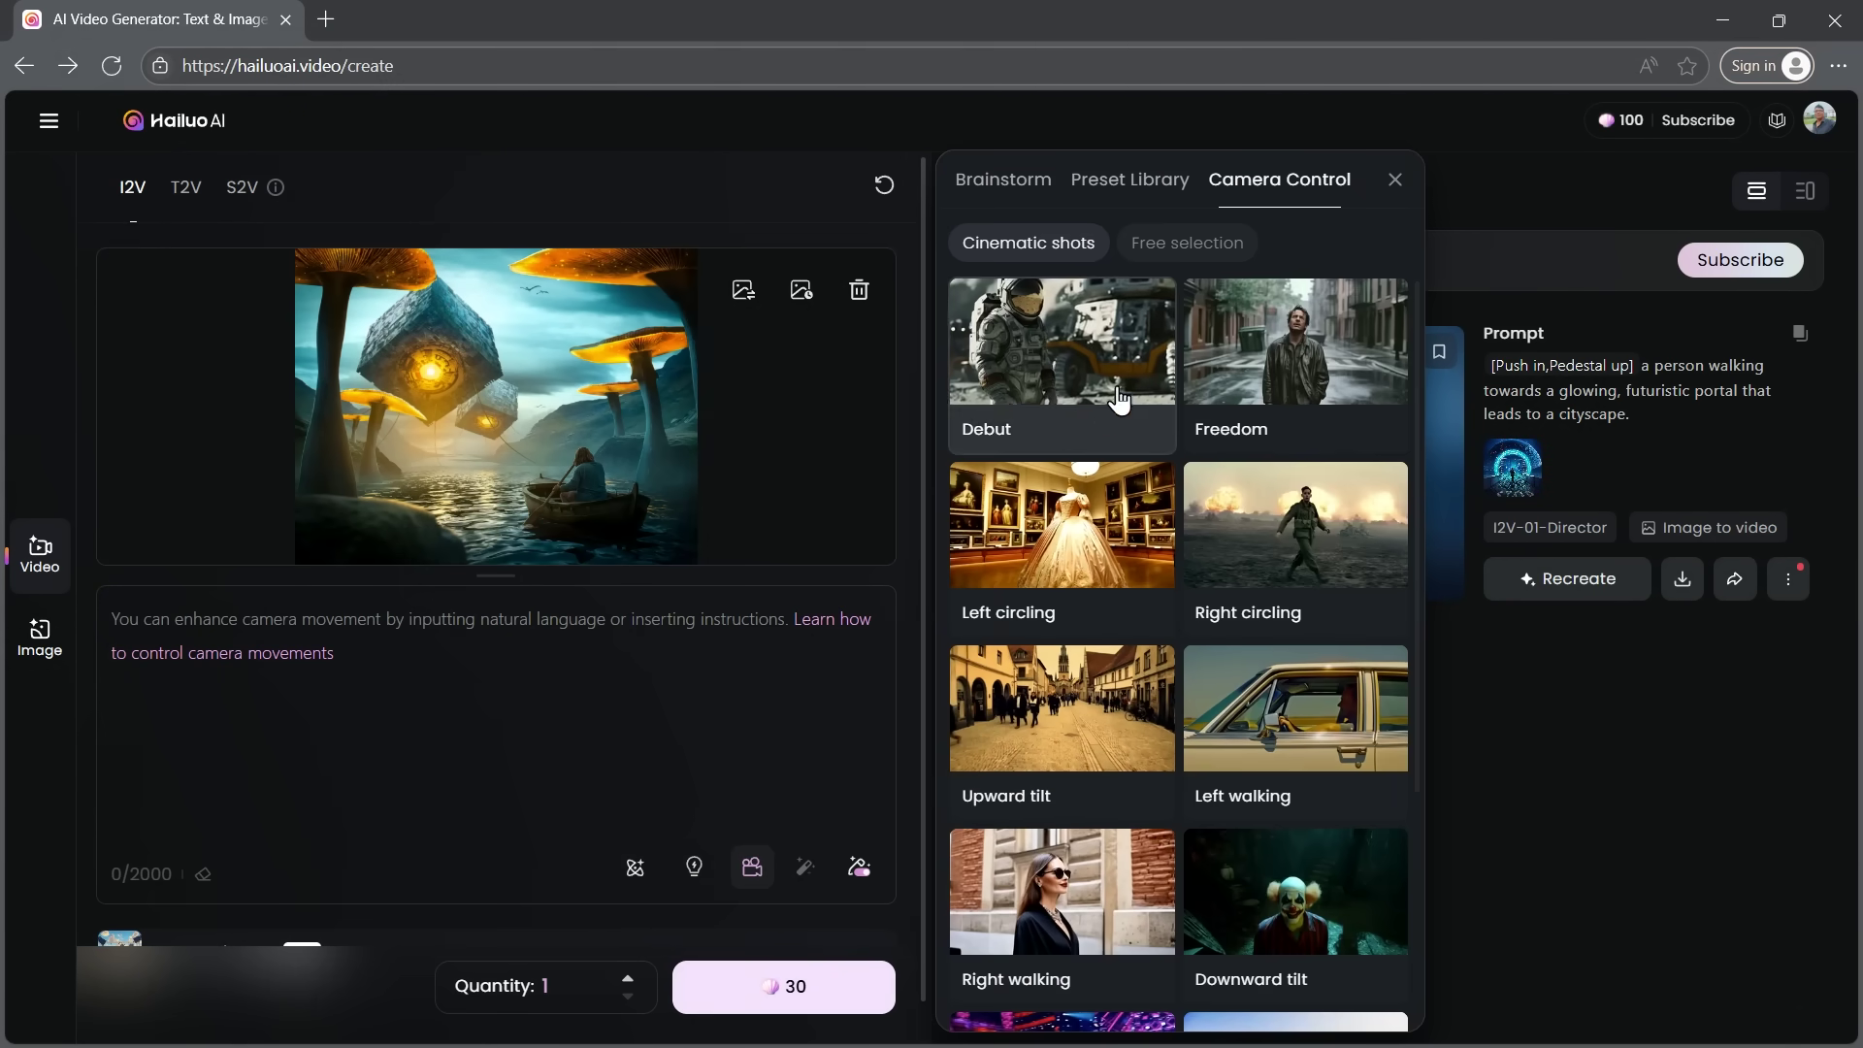
pyautogui.click(1048, 539)
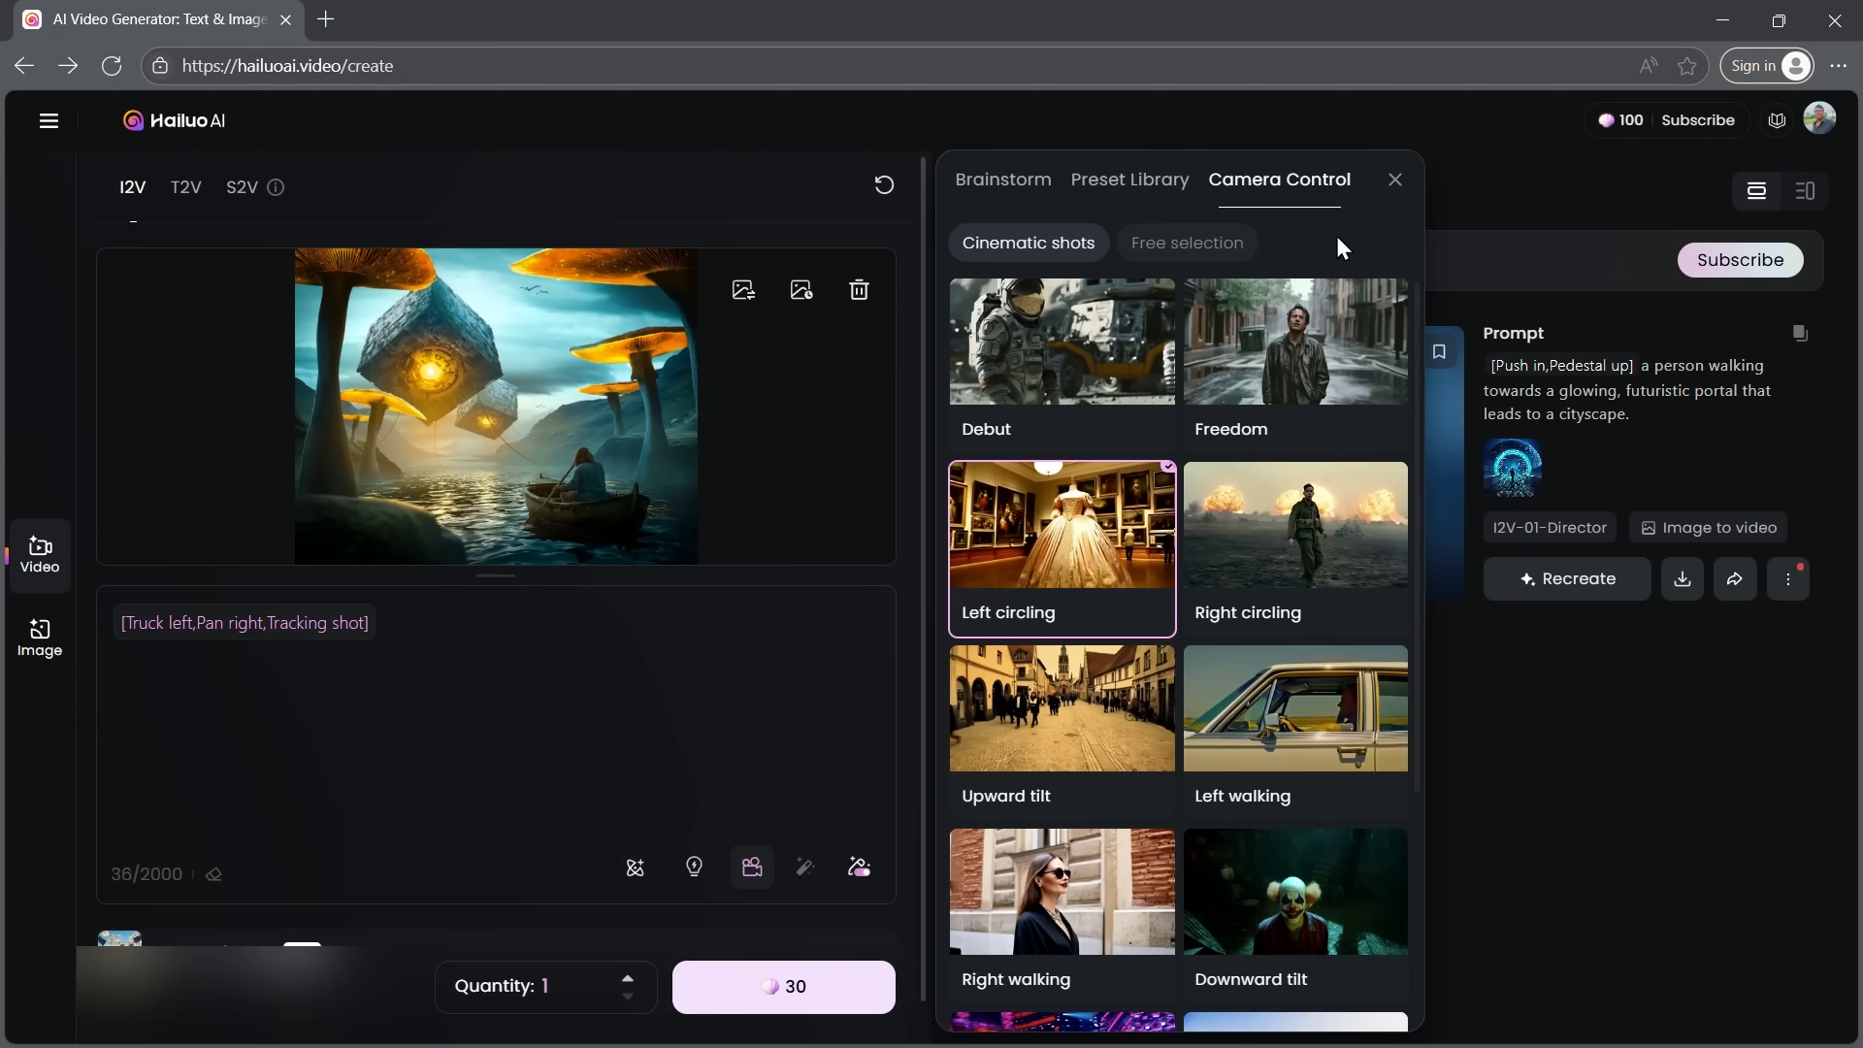
pyautogui.click(1394, 181)
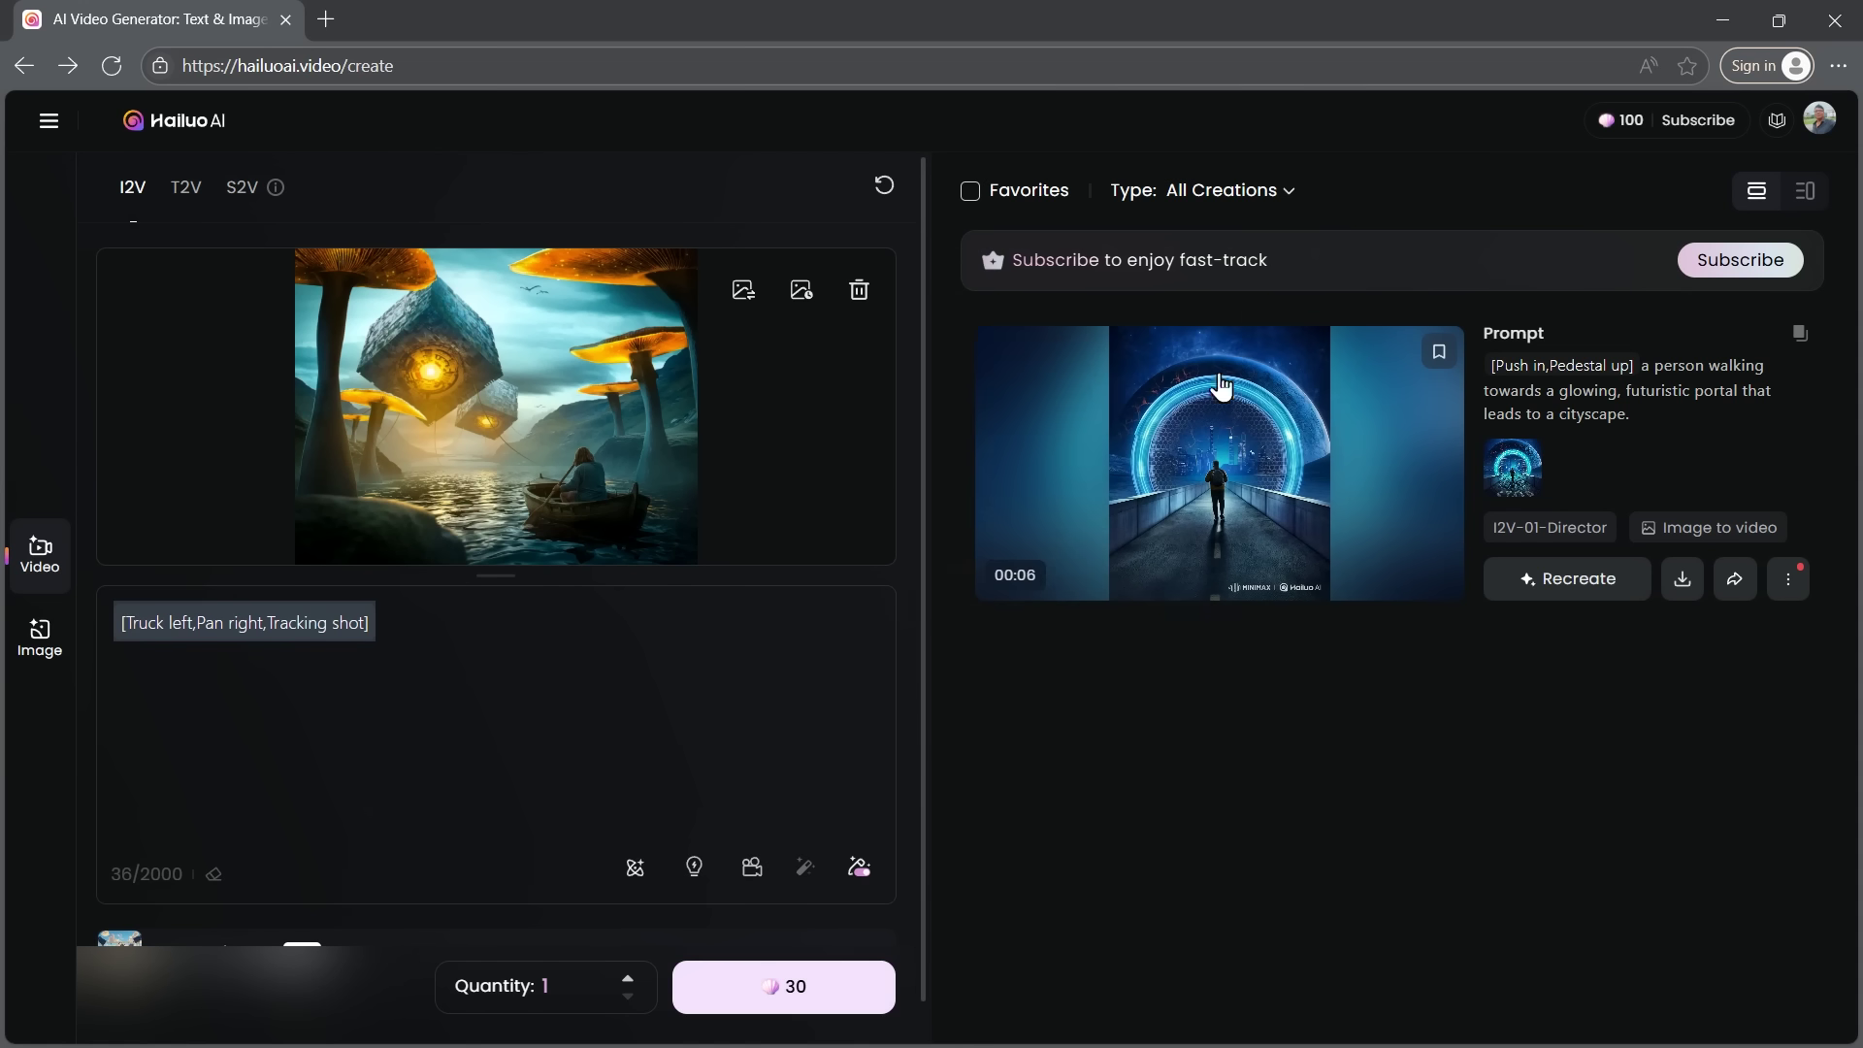
pyautogui.click(464, 621)
pyautogui.write('Surreal and fantasy landscape withfloating cubes emitting a warm glow, large glowing mushrooms, and a person rowing a boat on a serene lake.')
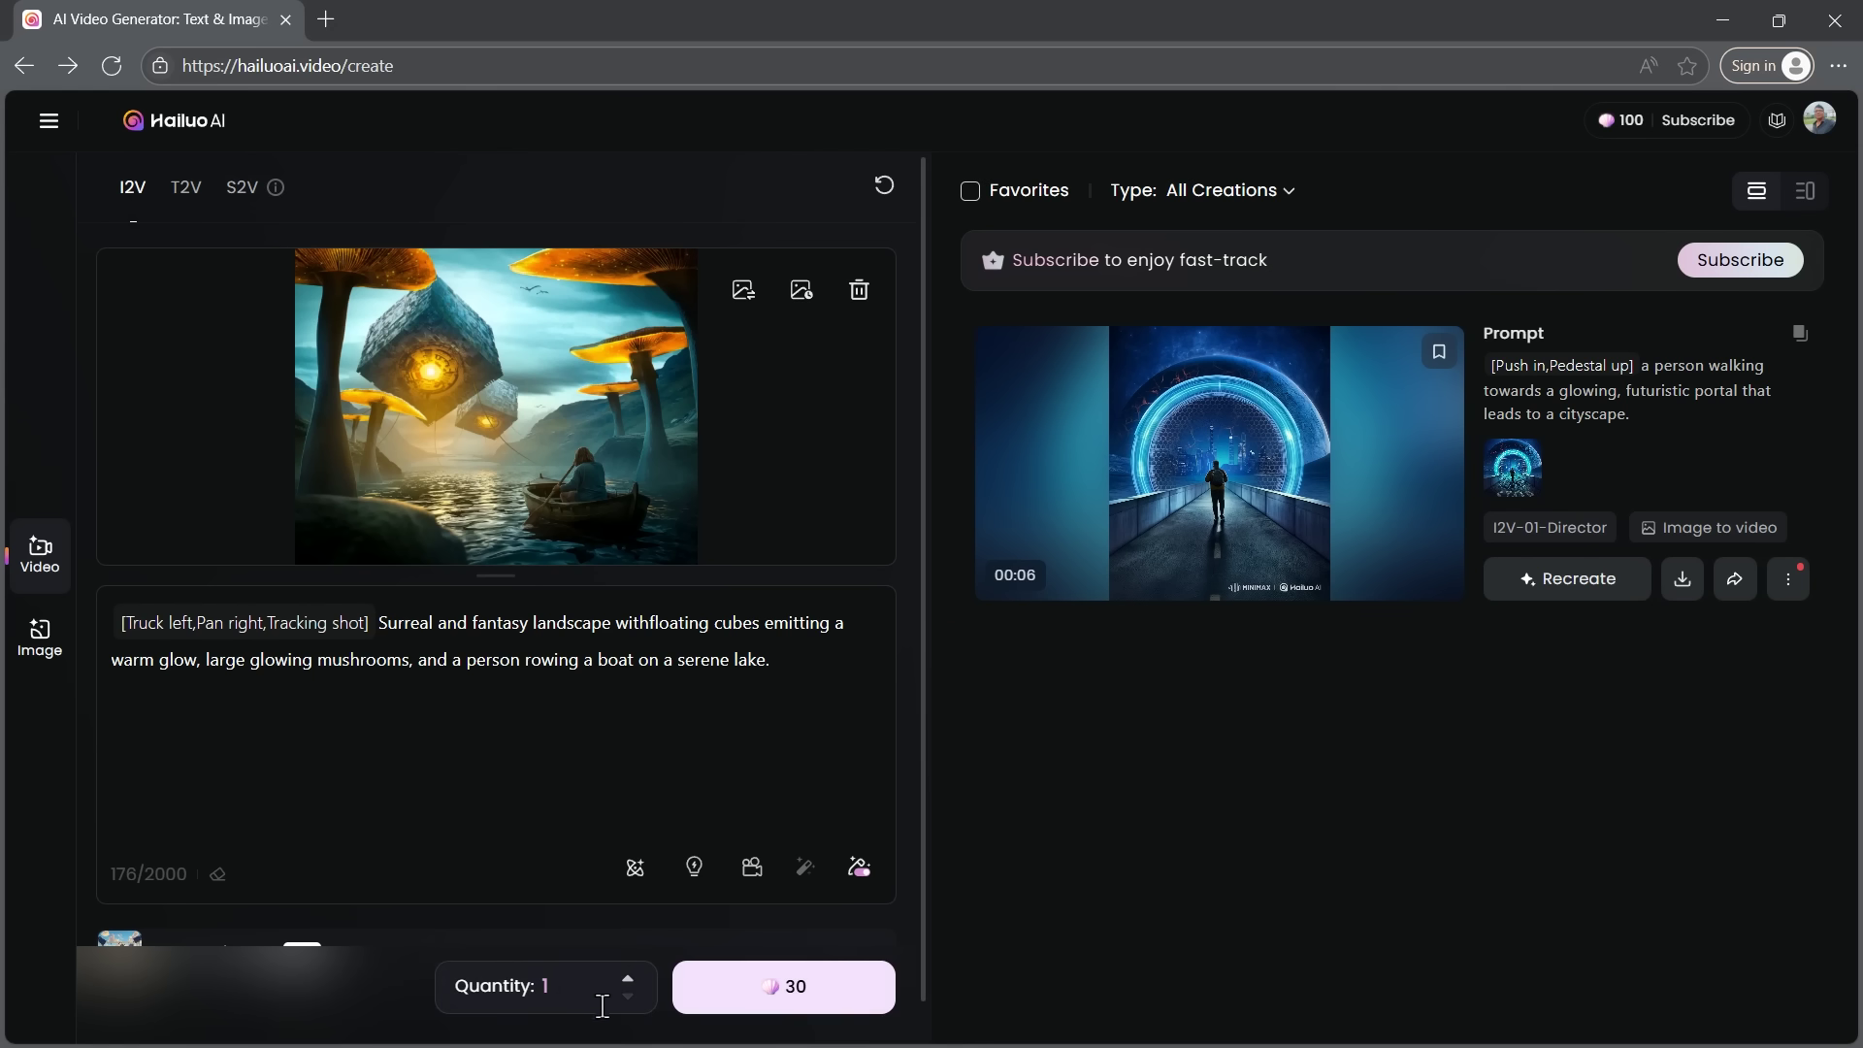
# - Generate the 6-second floating-cubes mushroom-lake clip, preview it full-size, and return to creations
pyautogui.click(793, 1007)
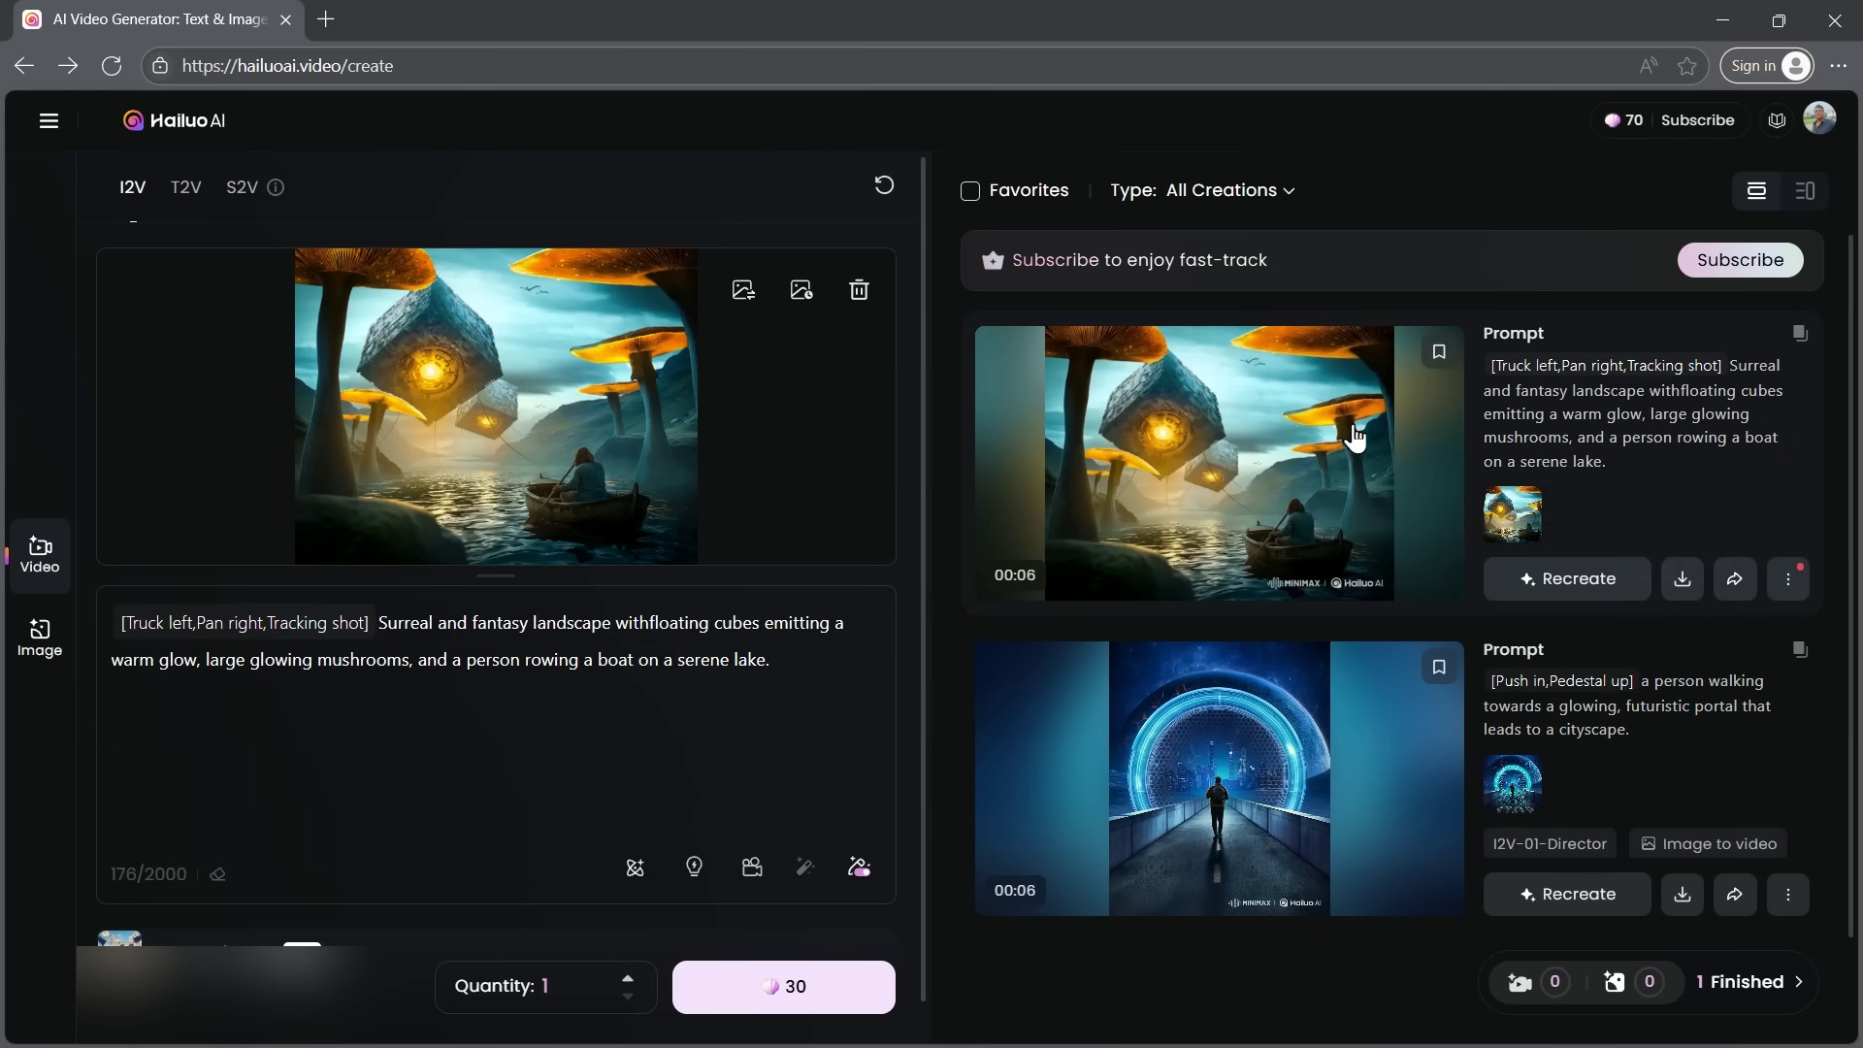
pyautogui.click(1283, 458)
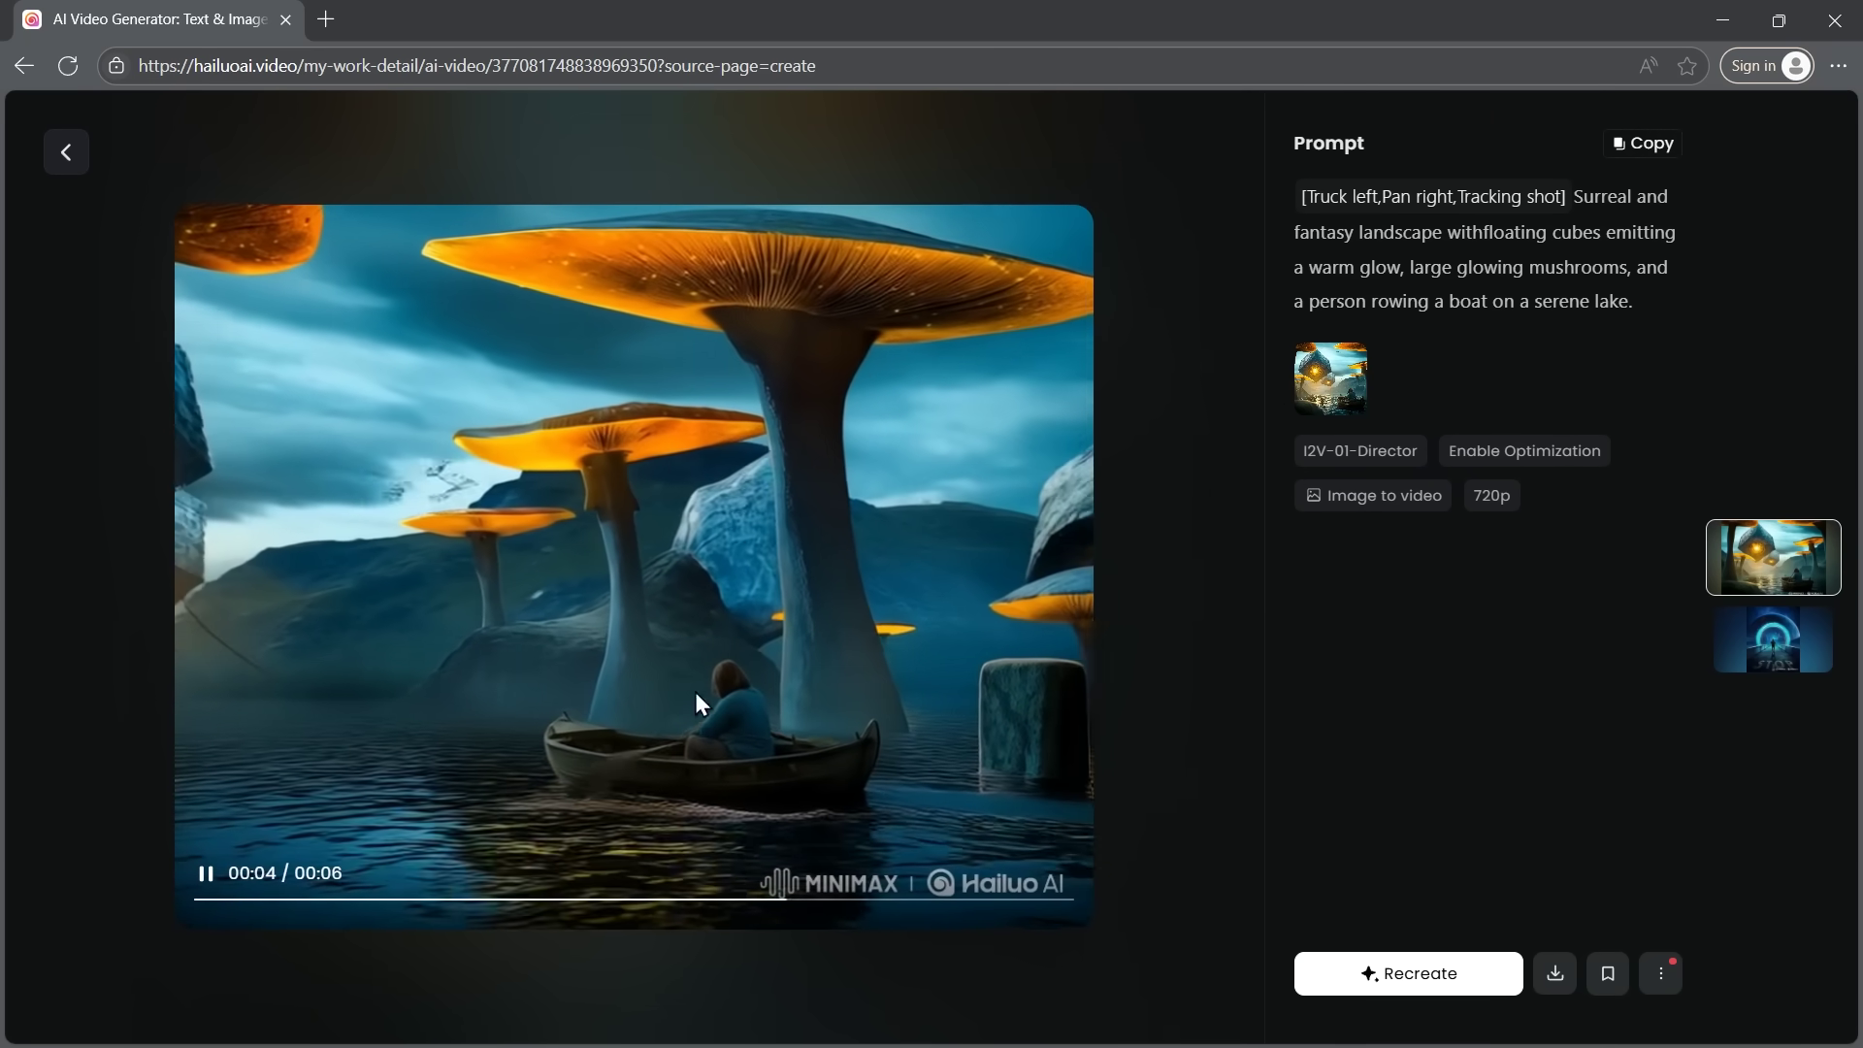
pyautogui.click(66, 153)
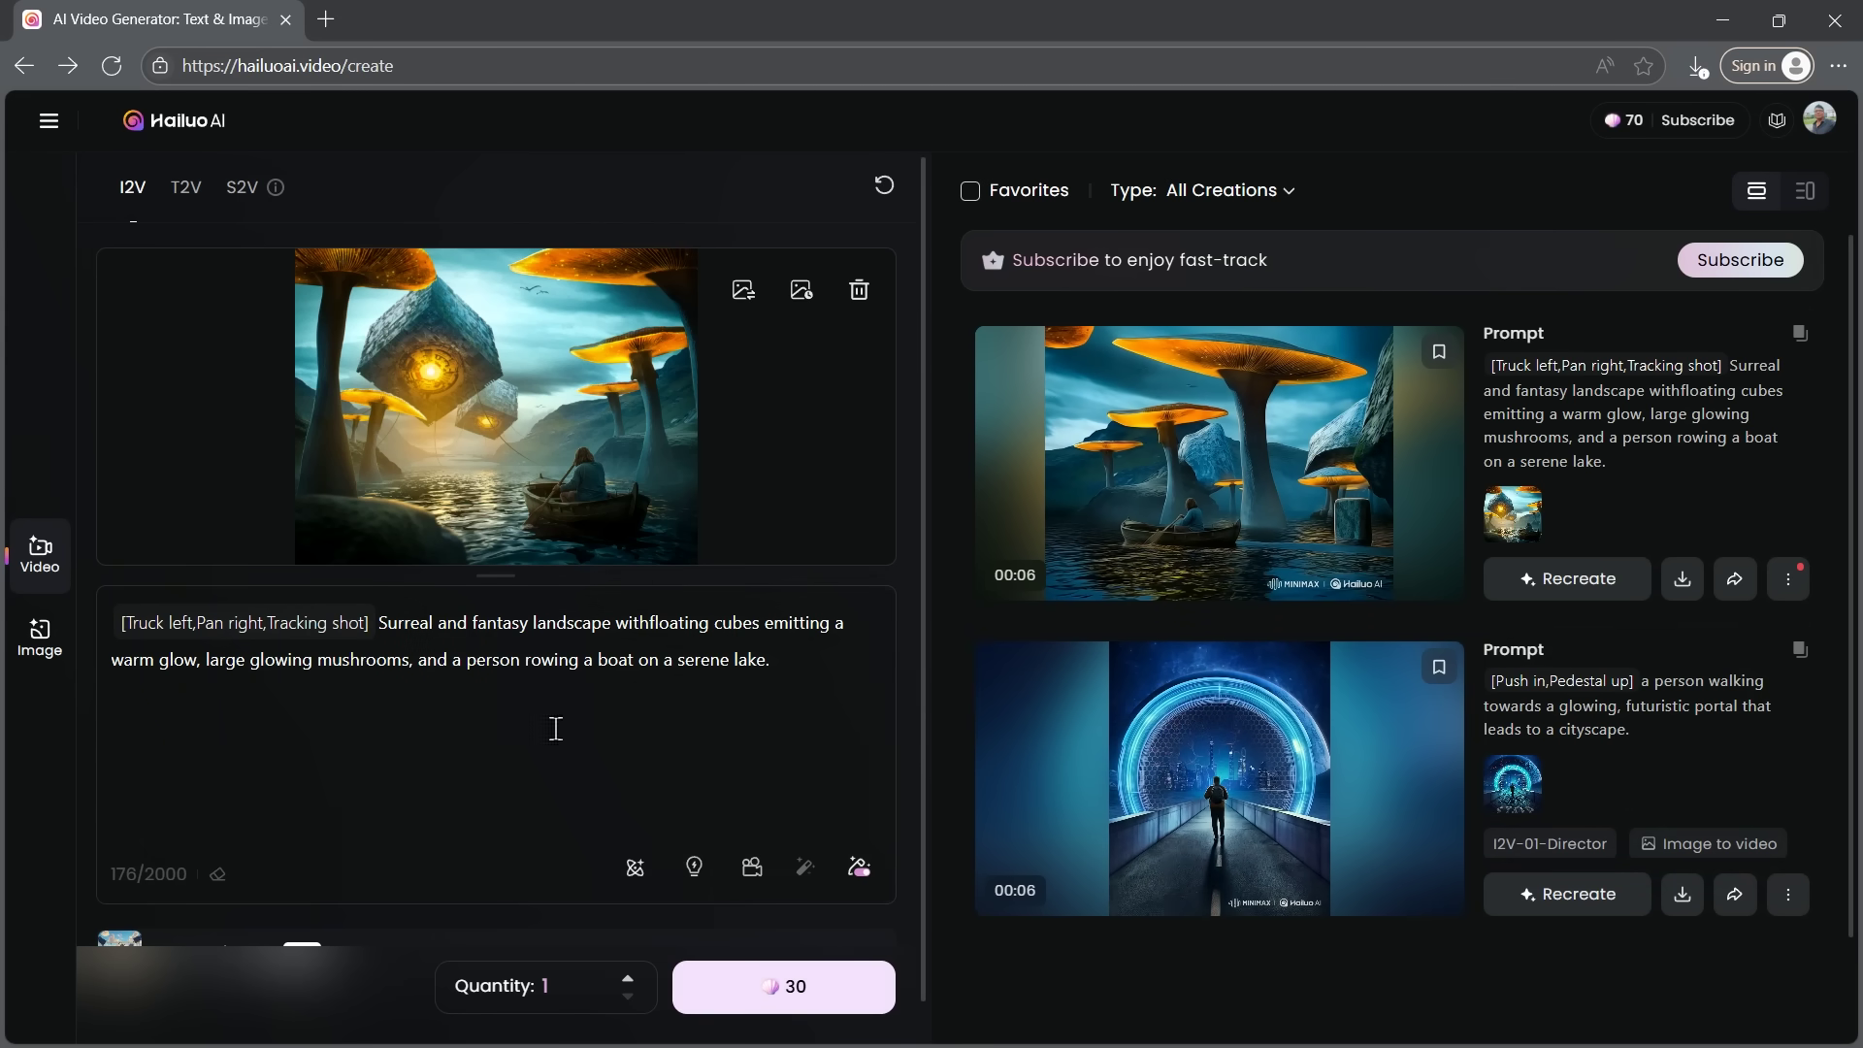
# - In Text to Video, expand a rough warrior-and-dragon idea via Brainstorm and use it as the prompt
pyautogui.click(191, 198)
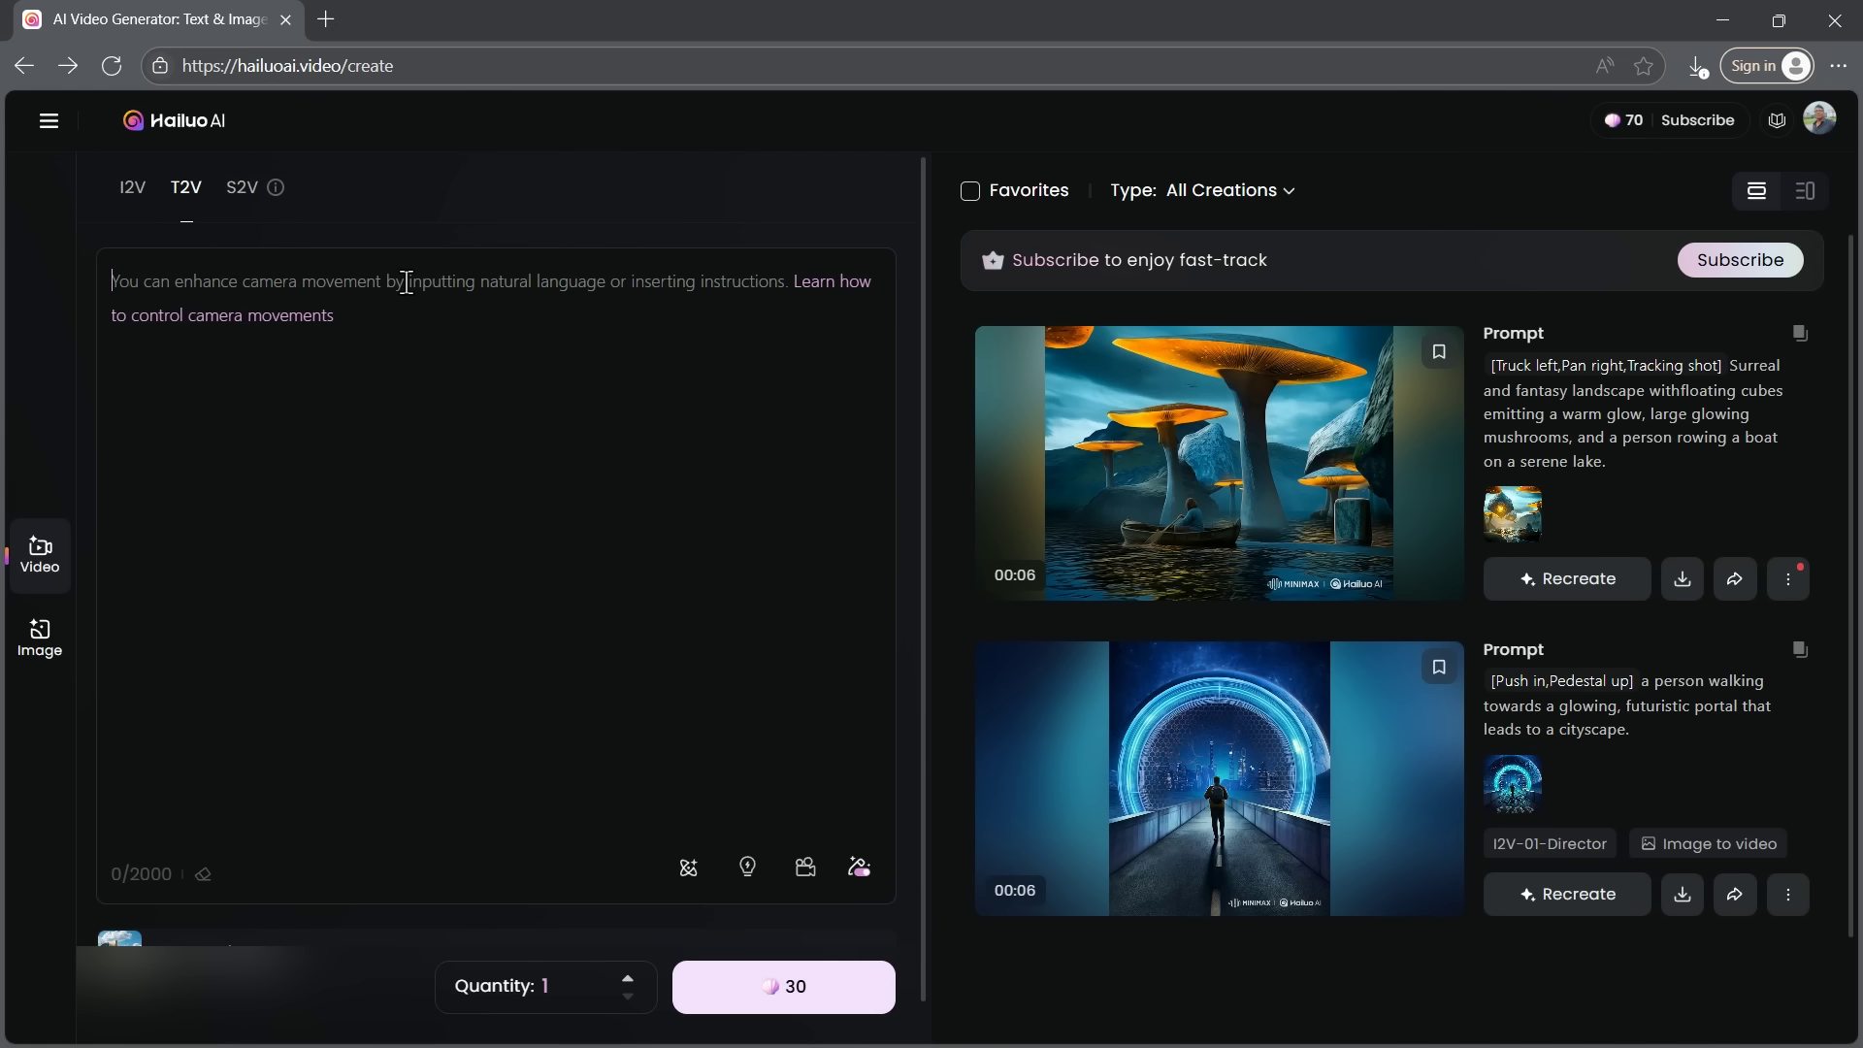
pyautogui.click(689, 868)
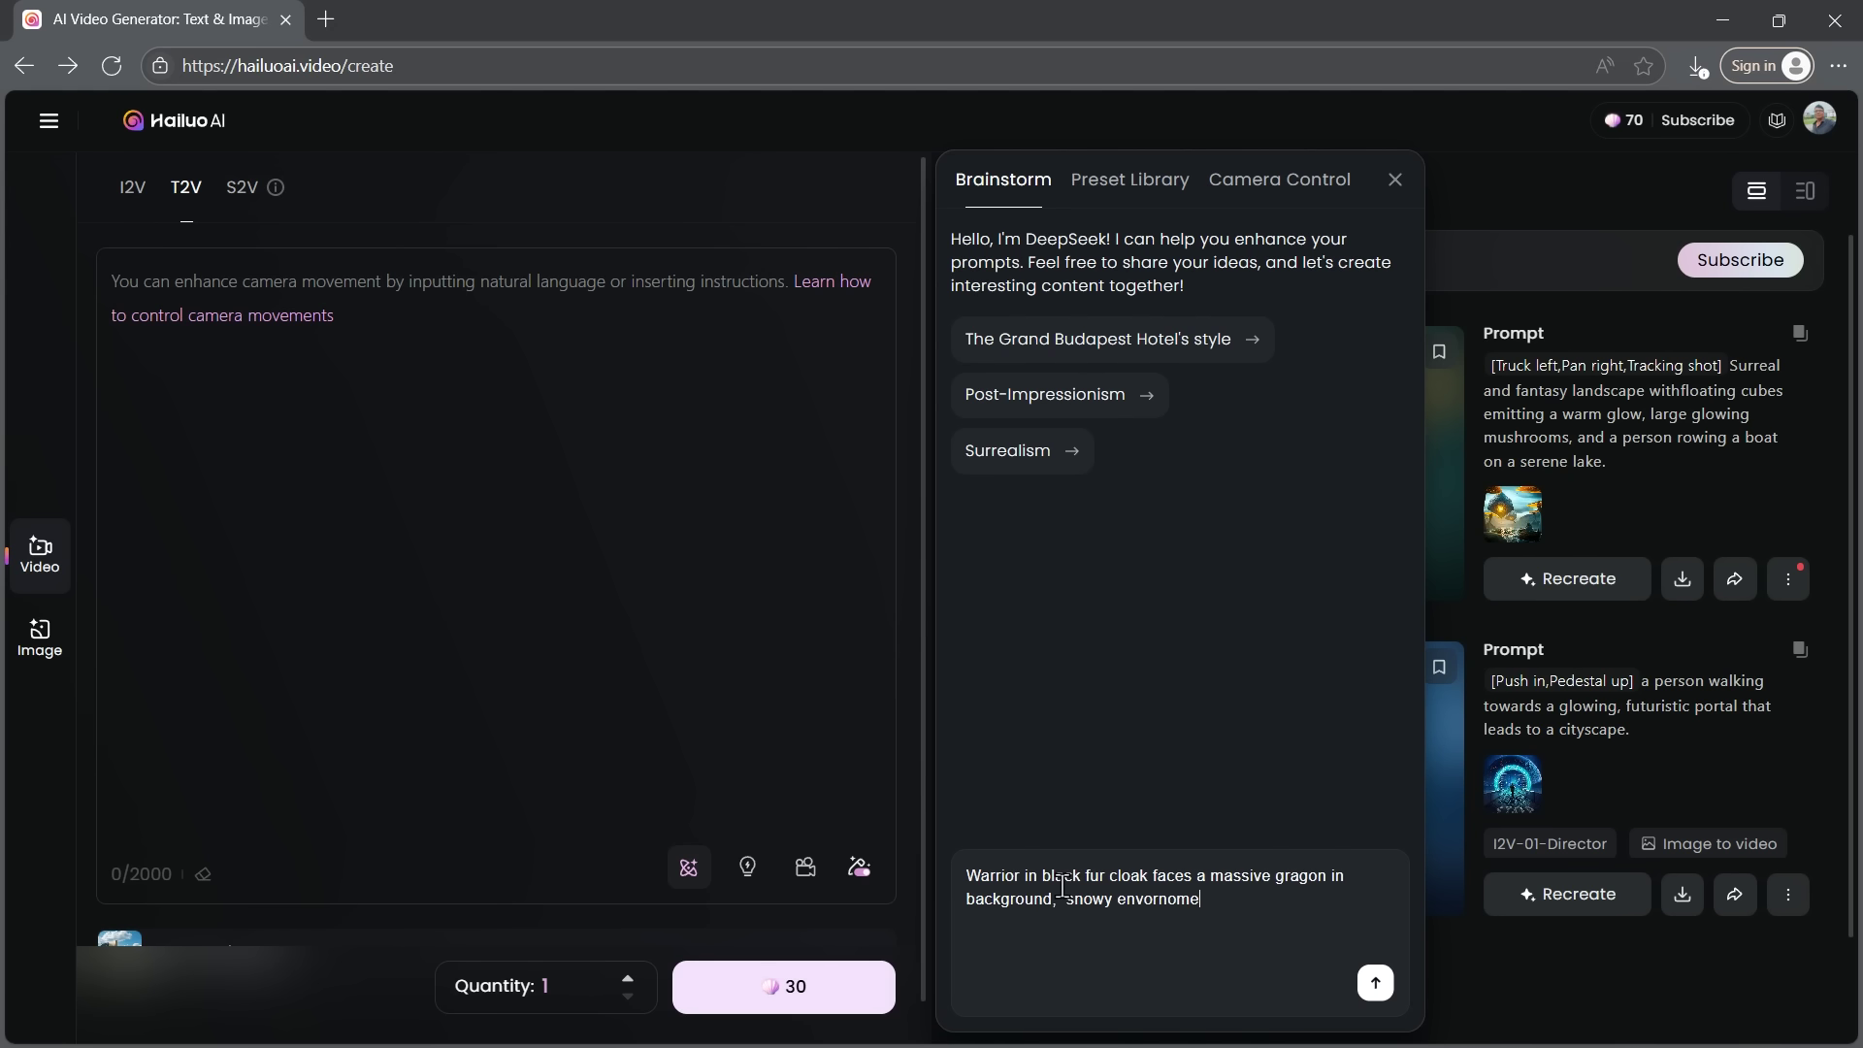
pyautogui.click(1376, 983)
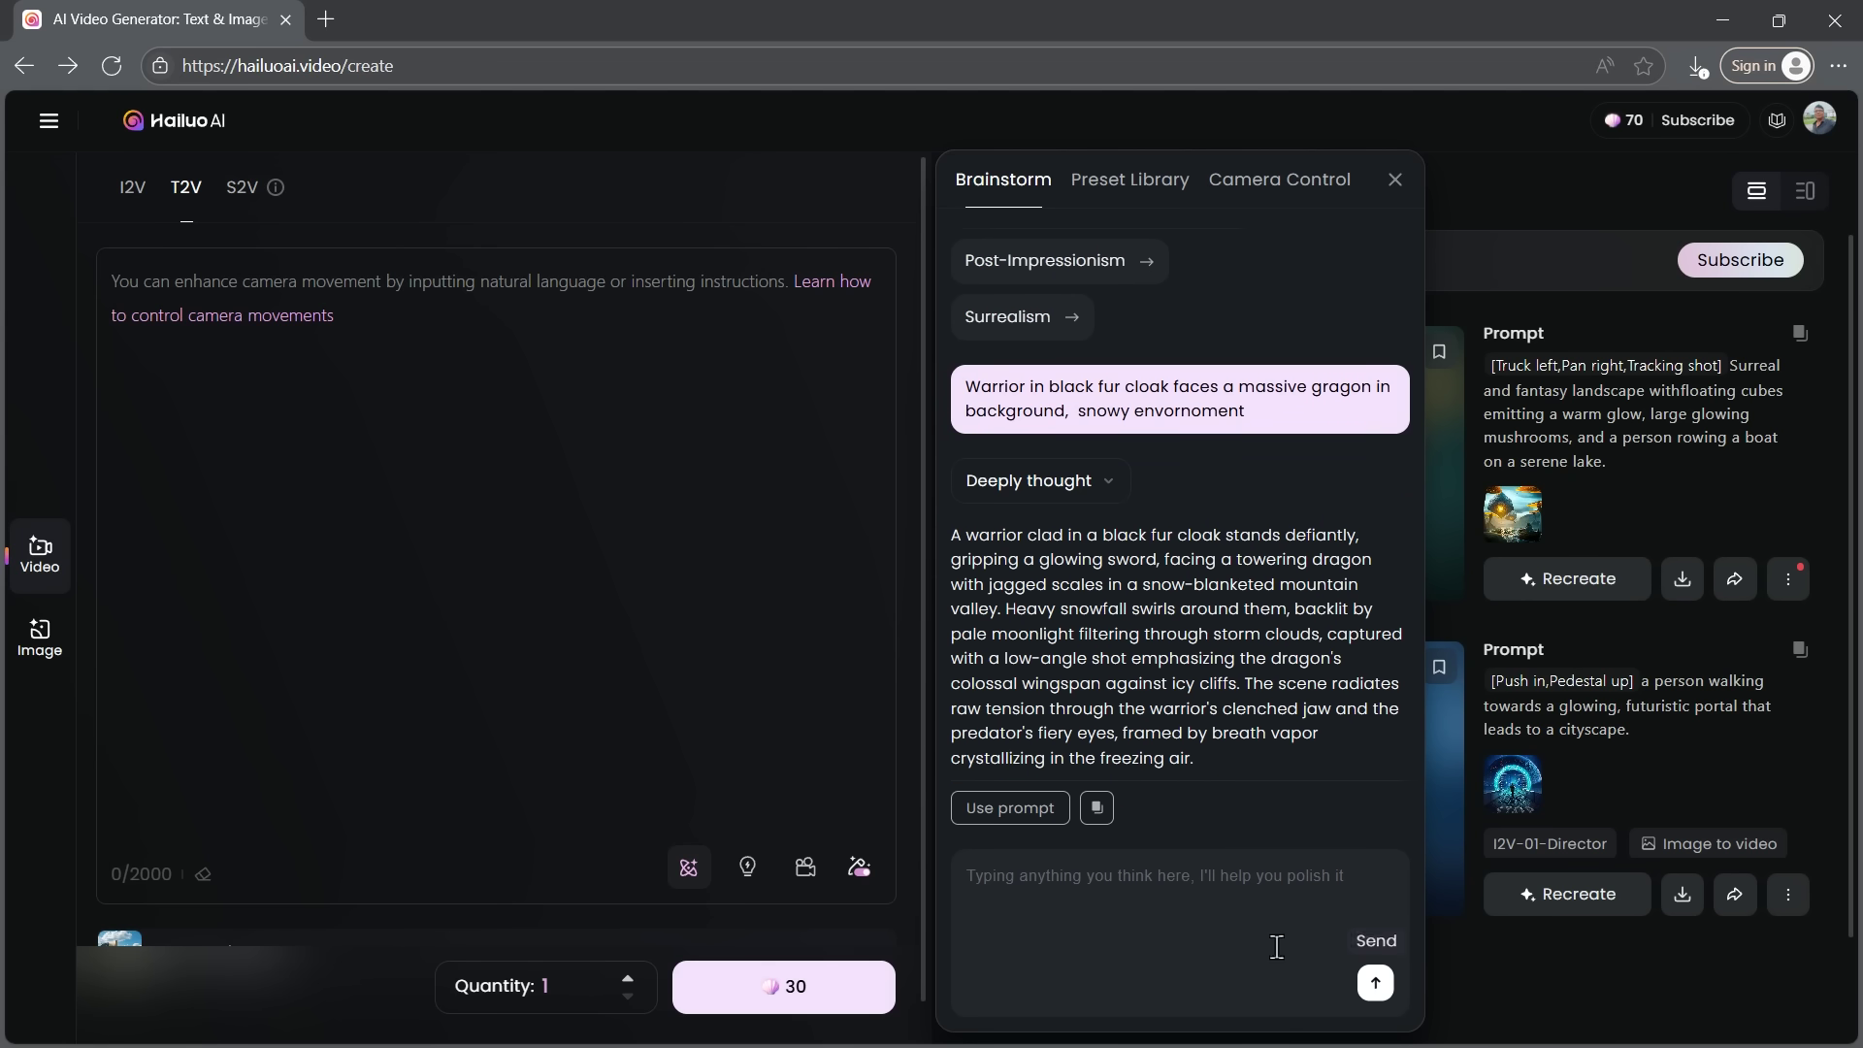
pyautogui.click(1009, 808)
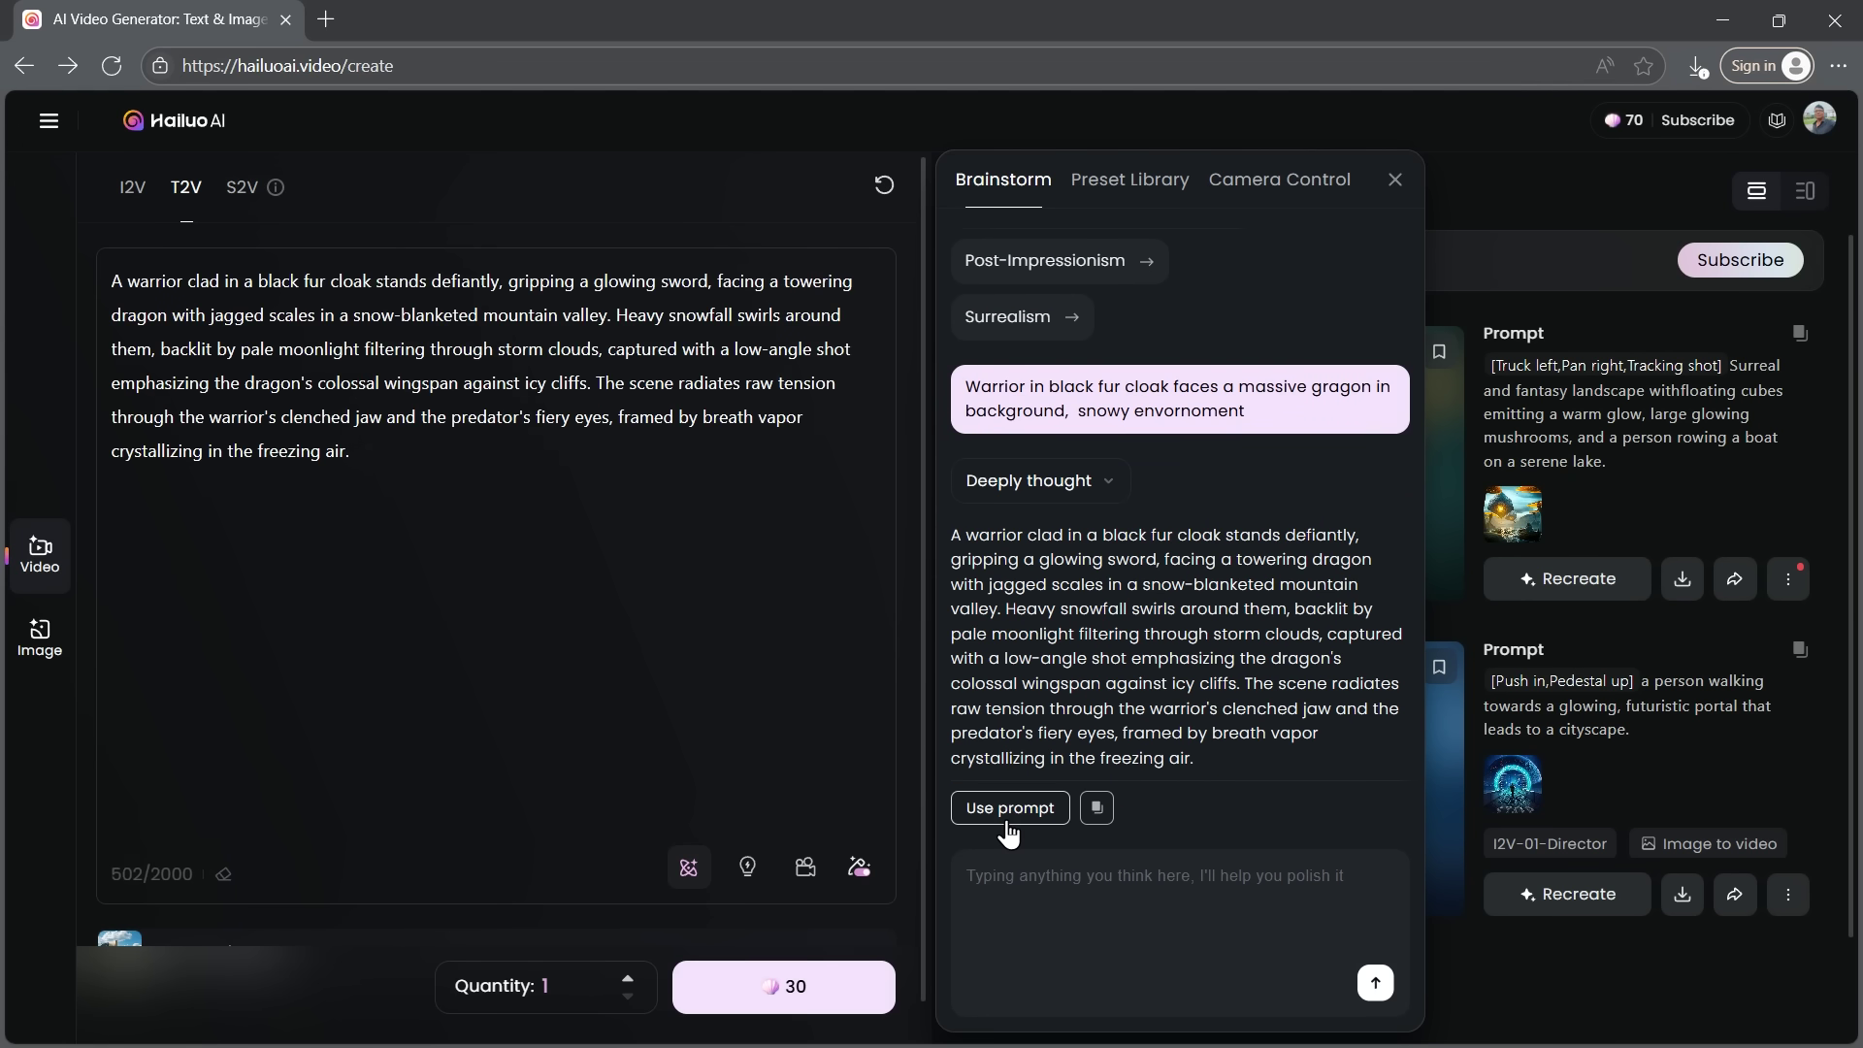
# - Close the Brainstorm panel and run the warrior-and-dragon prompt with the T2V-01-Director model
pyautogui.click(1394, 183)
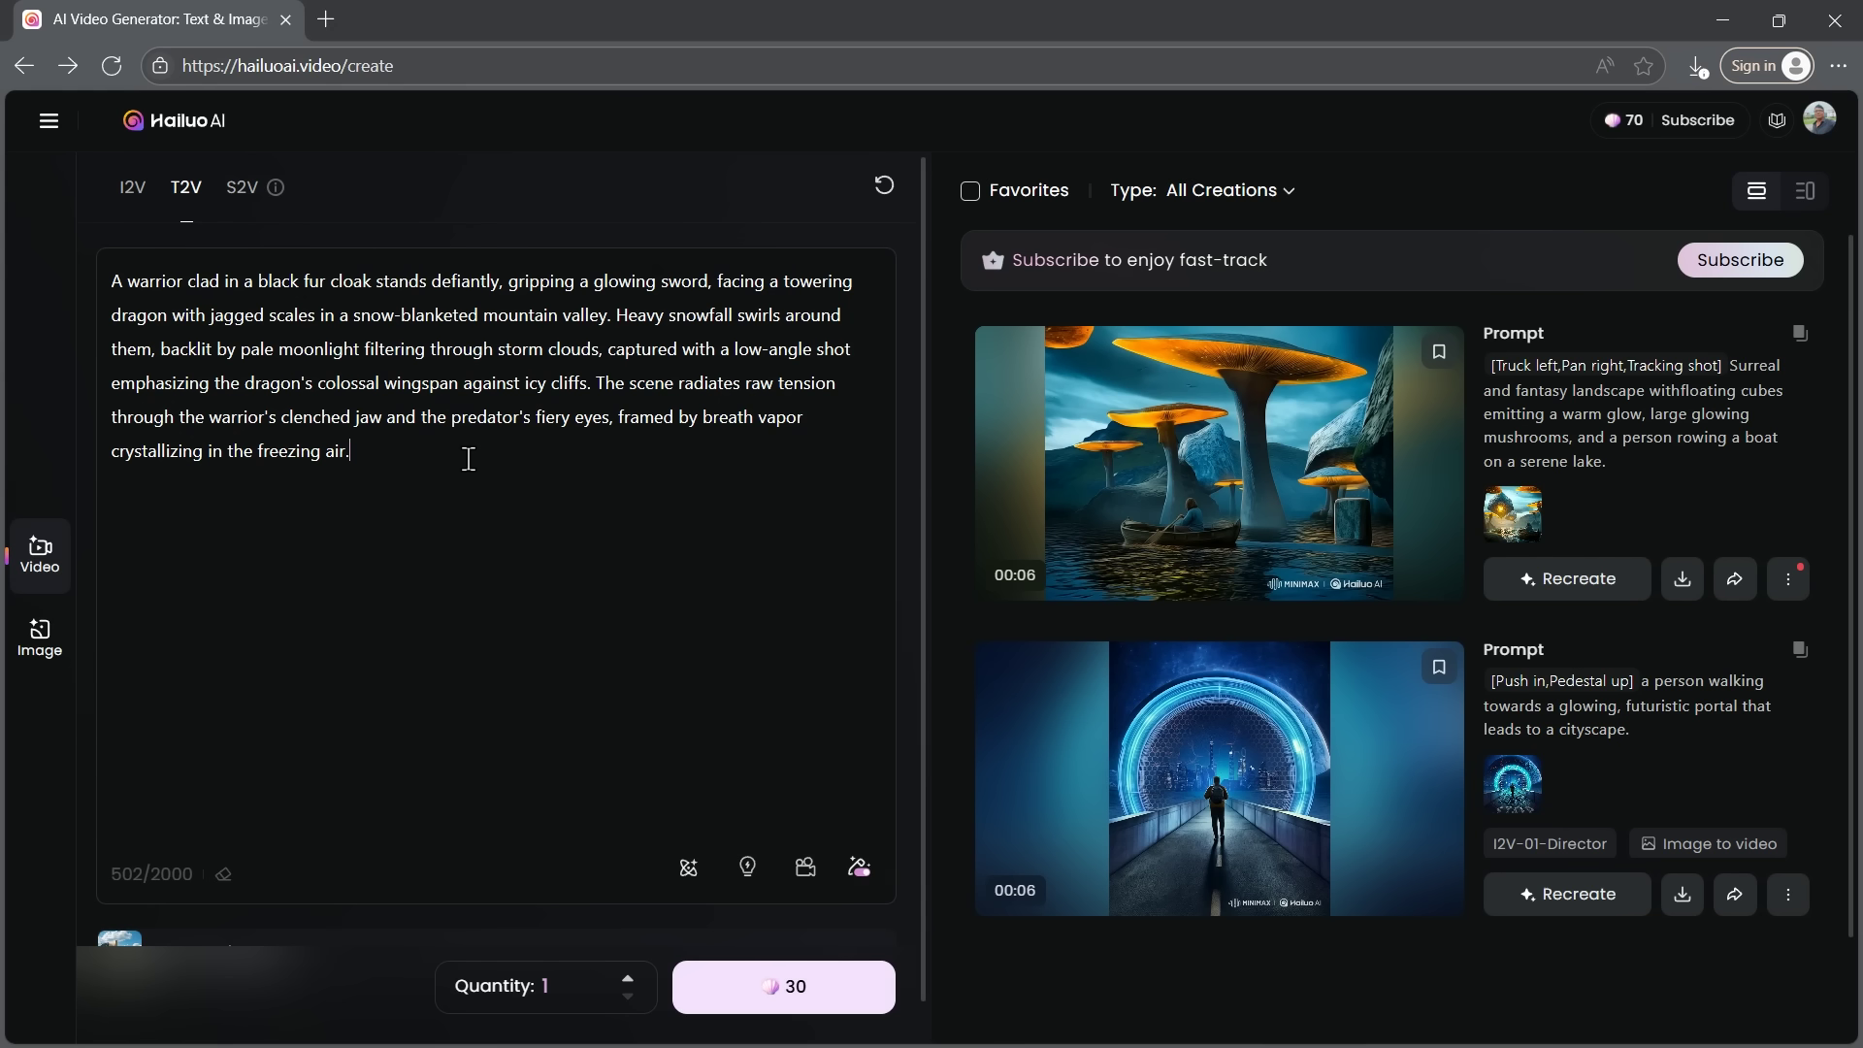
pyautogui.scroll(-1, 595, 722)
pyautogui.click(364, 922)
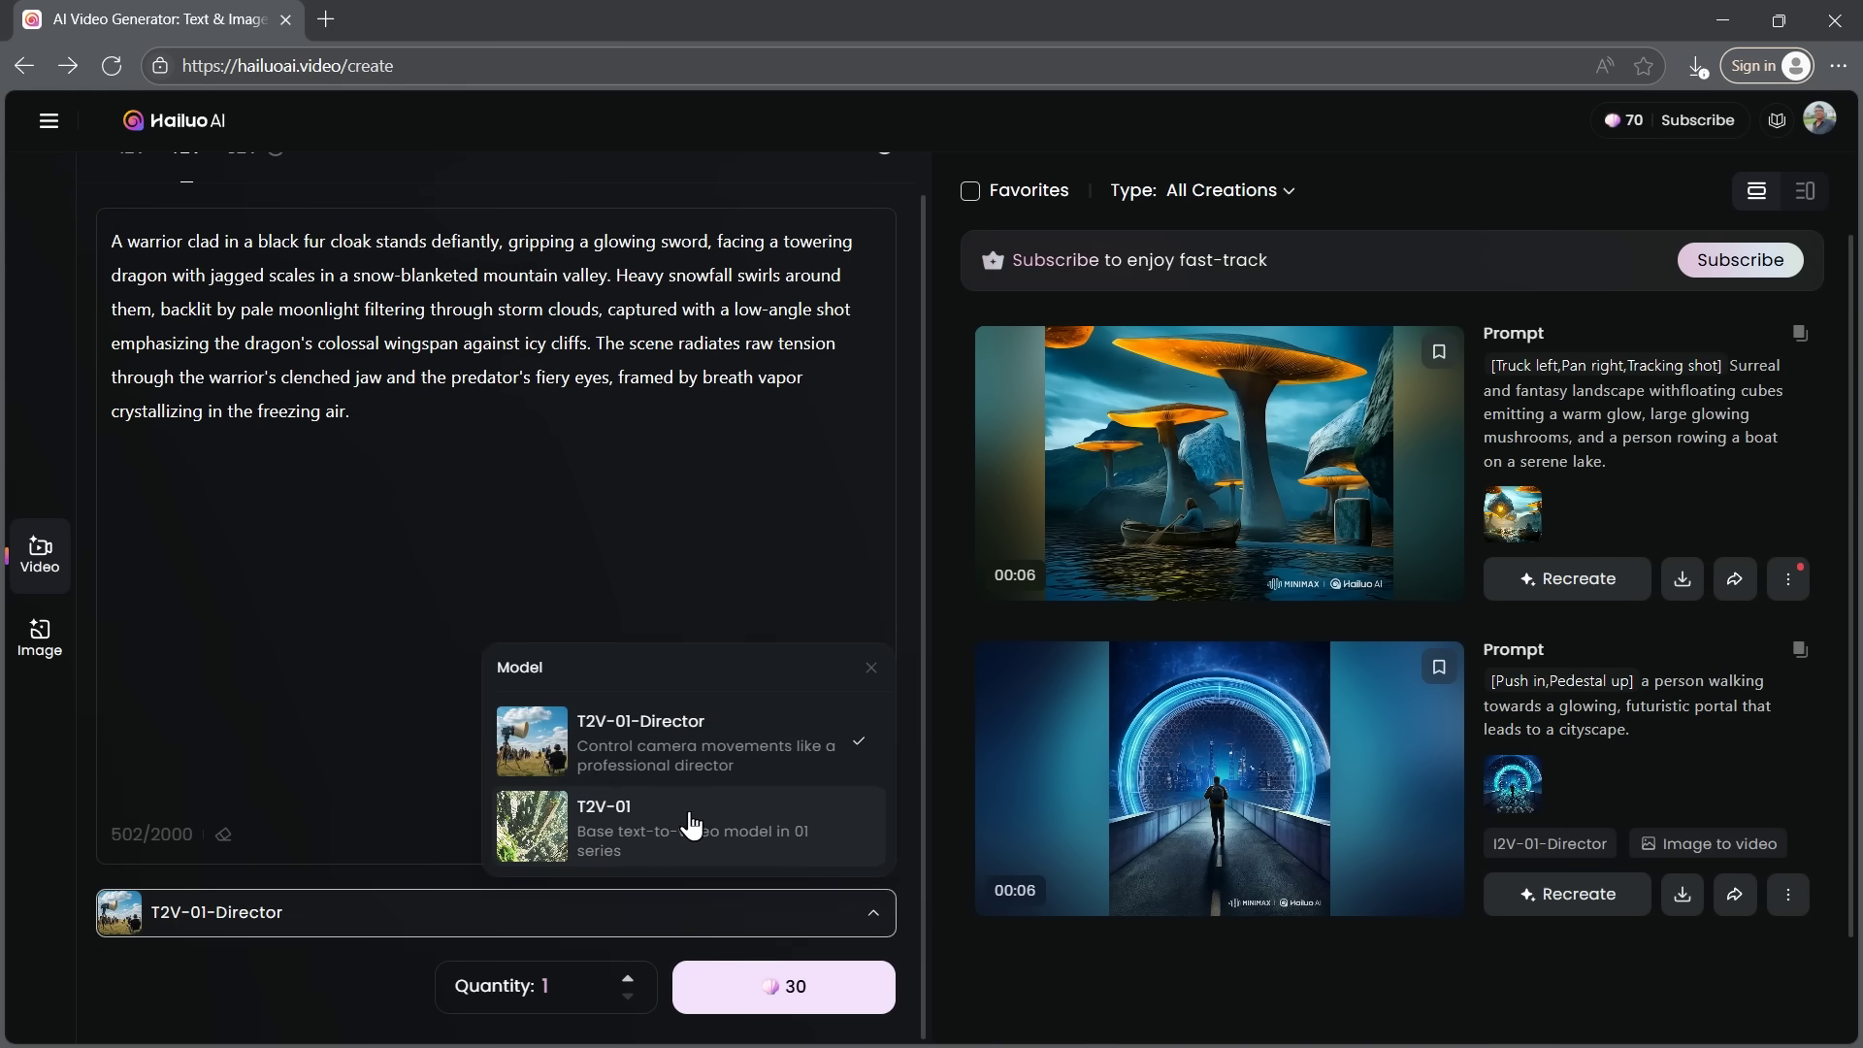
pyautogui.click(771, 734)
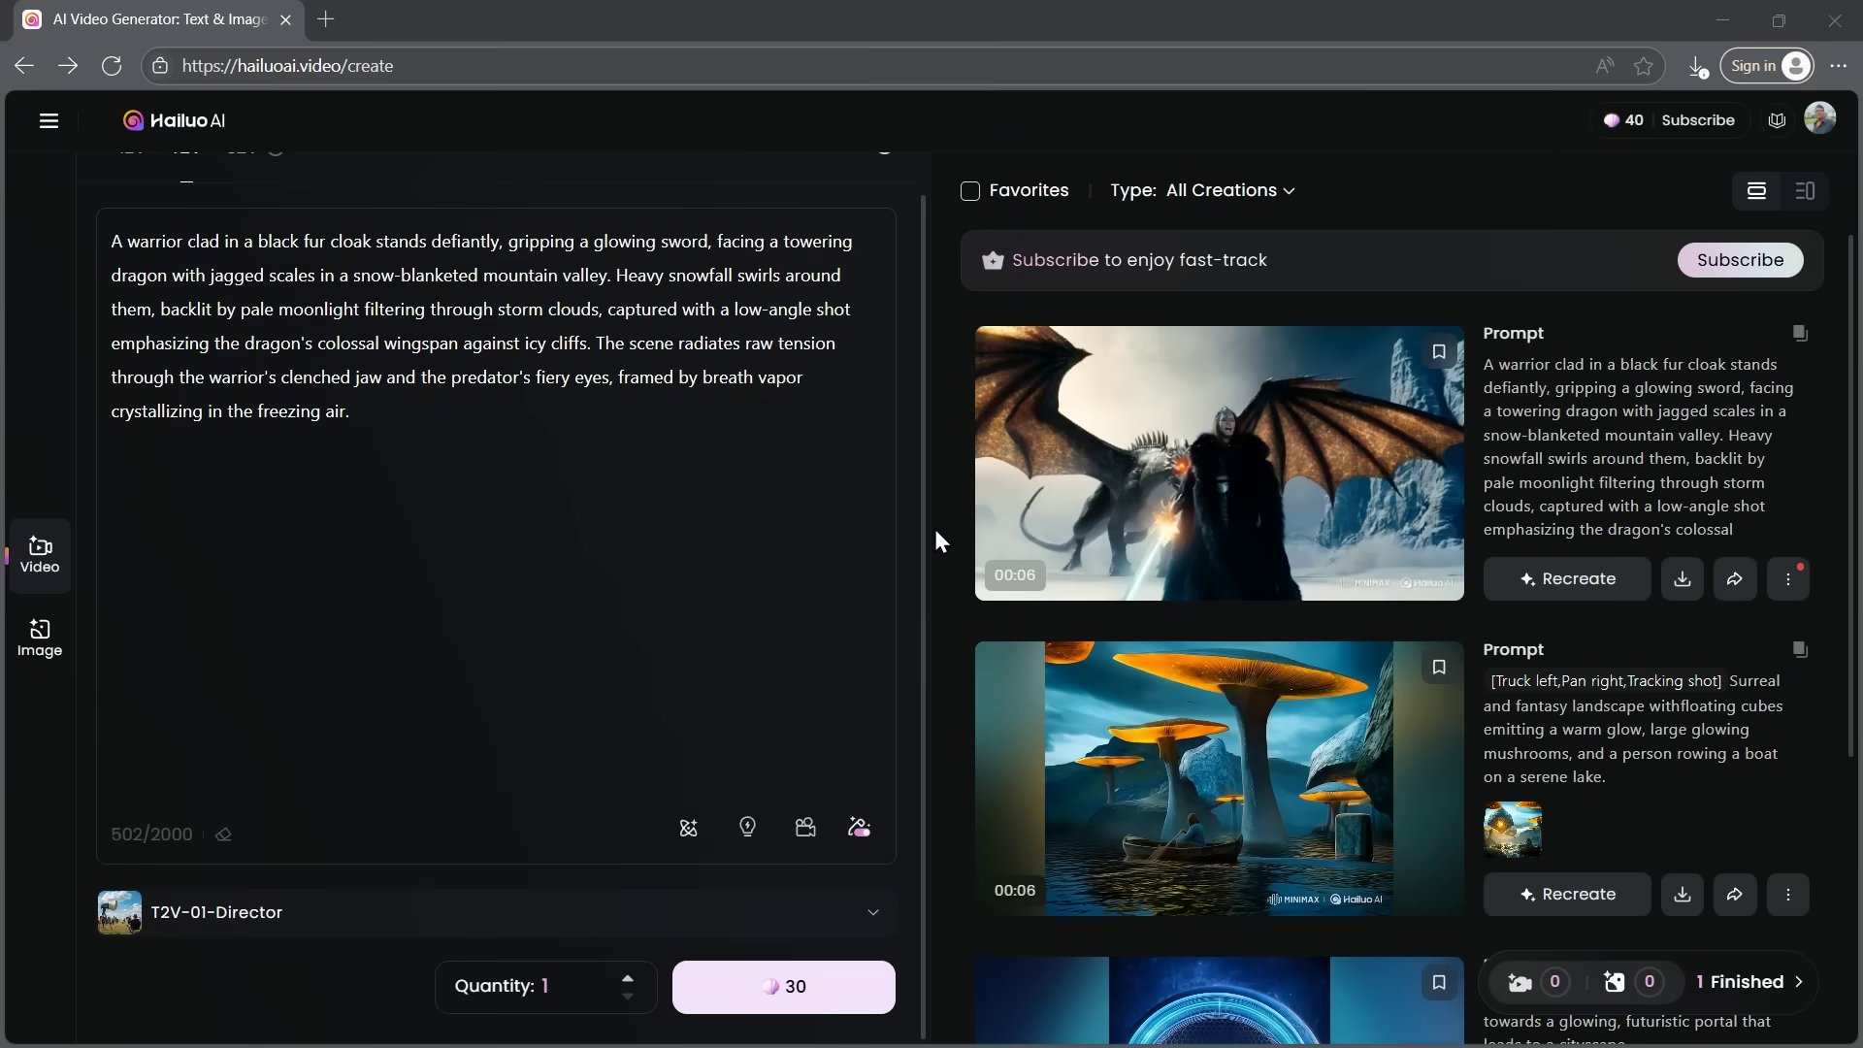
pyautogui.moveTo(1315, 437)
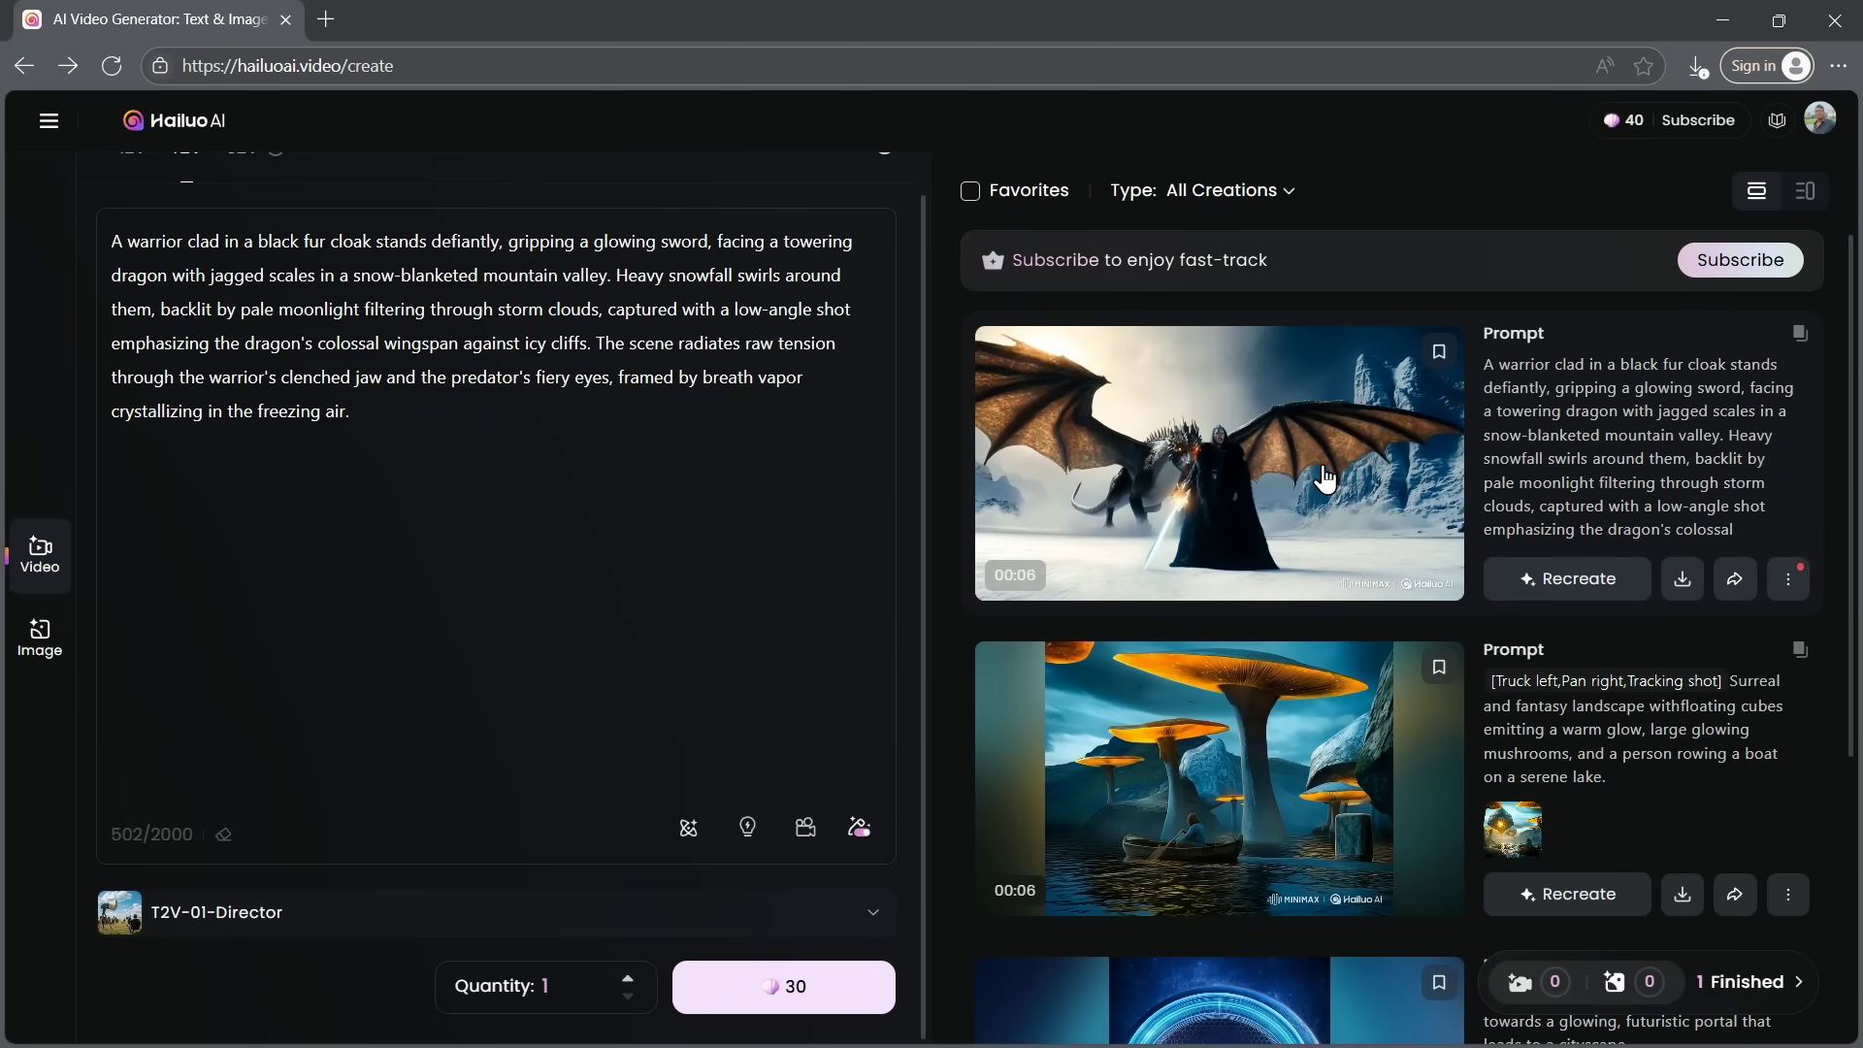
# - Open the finished warrior-and-dragon clip on its full-size detail page
pyautogui.click(1316, 437)
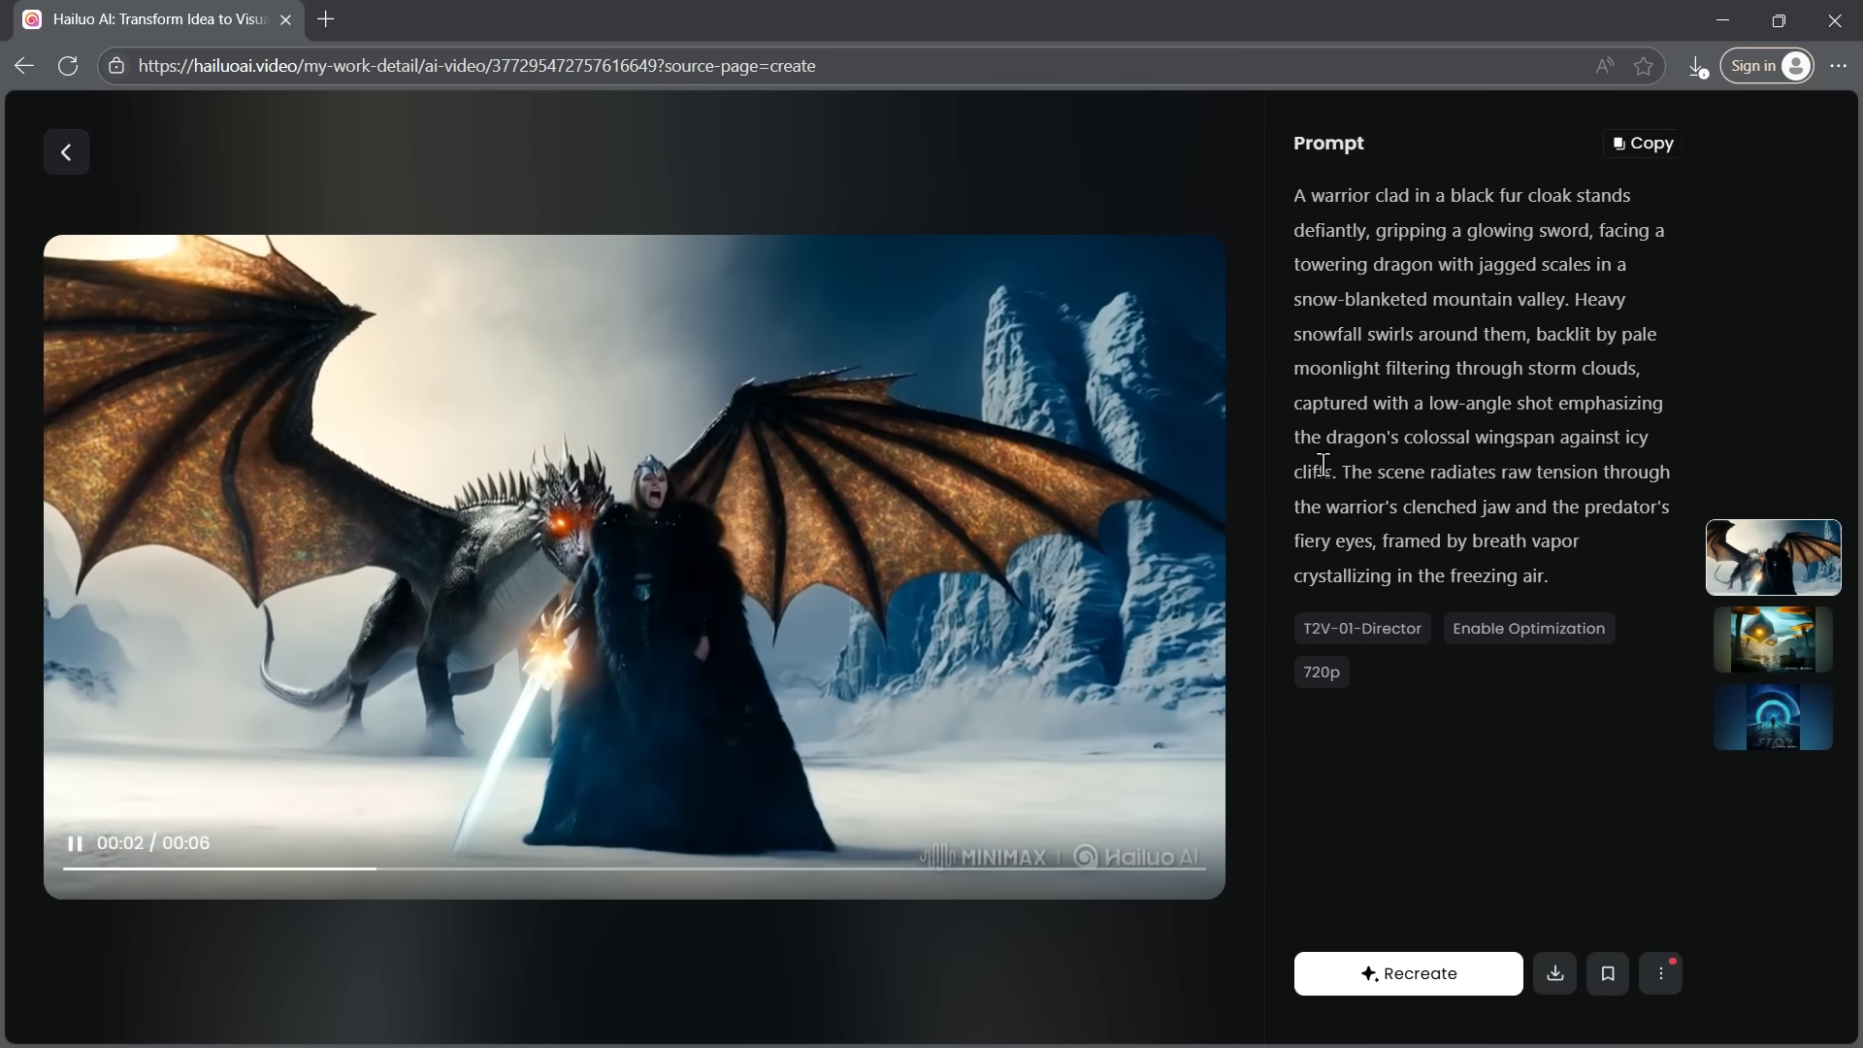